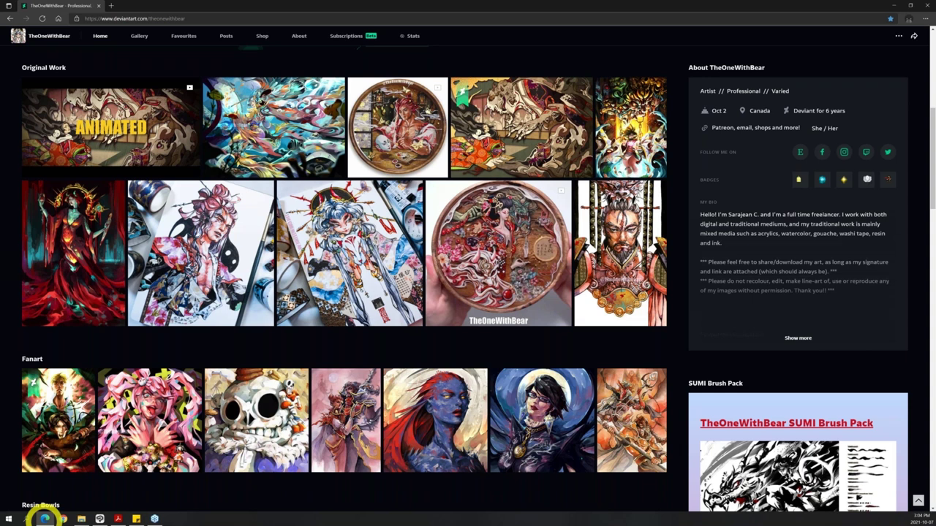
Switch from the browser to Clip Studio Paint, view the Tool page of the Preferences and close it.
left_click(891, 5)
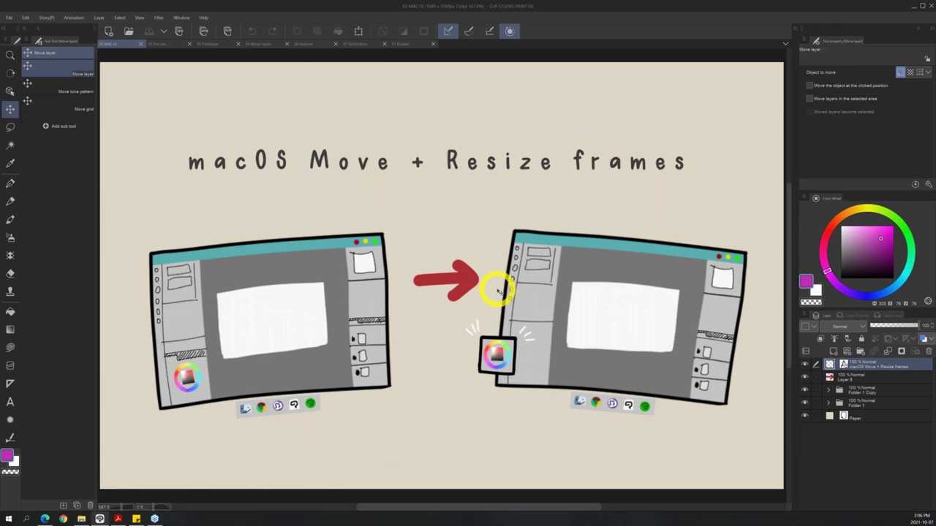
left_click(9, 17)
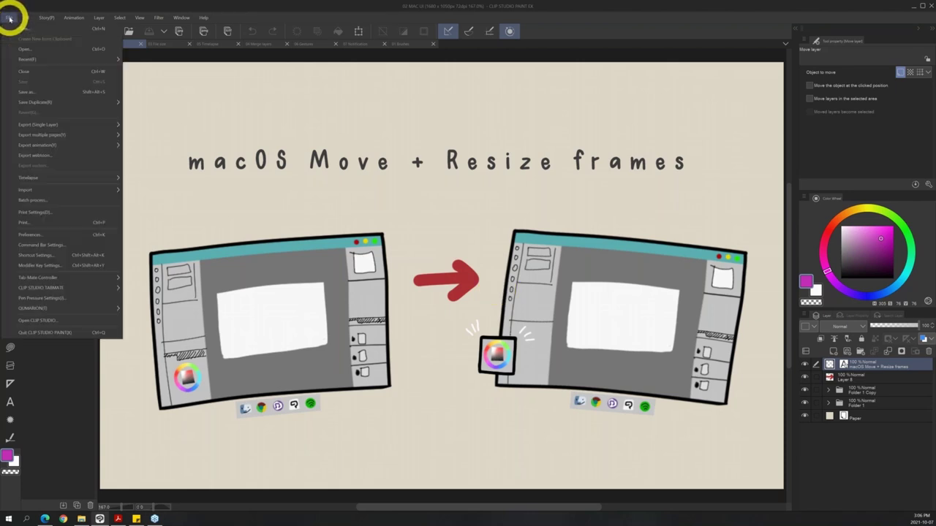
left_click(56, 234)
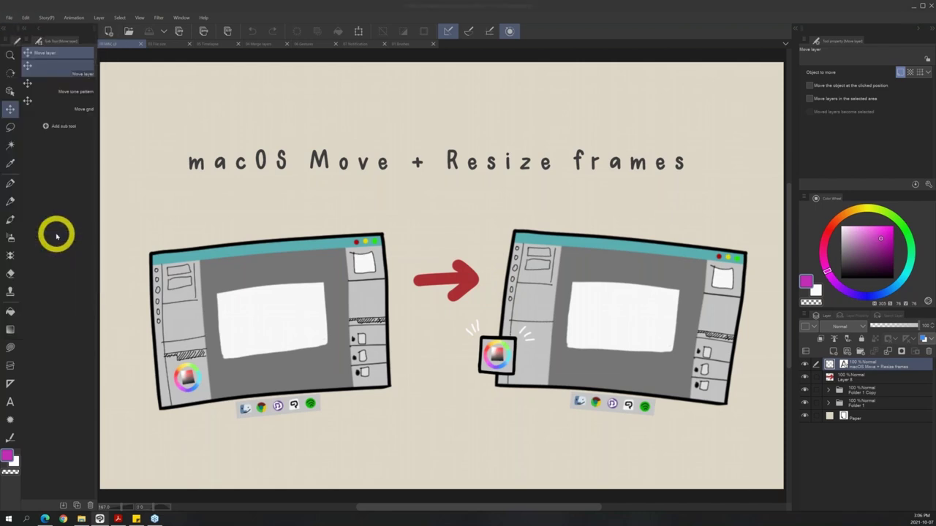
left_click(528, 142)
left_click(519, 165)
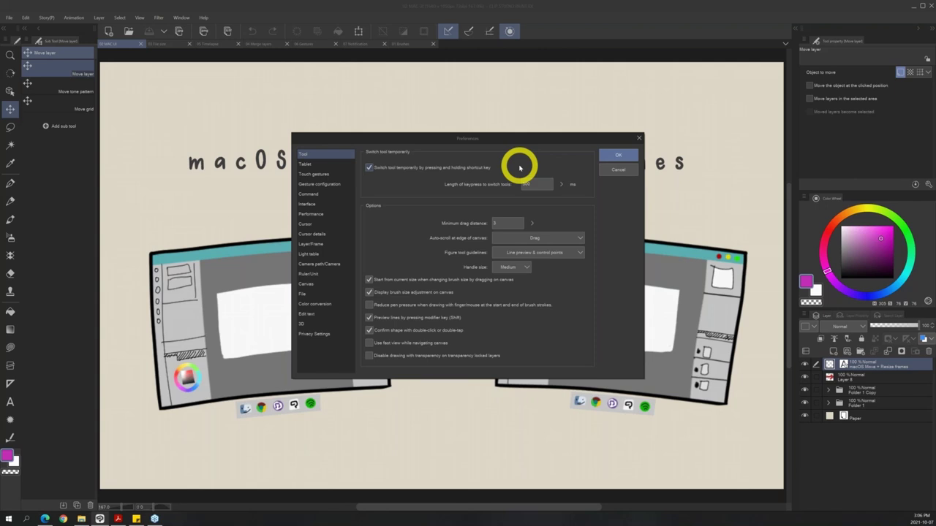
left_click(639, 137)
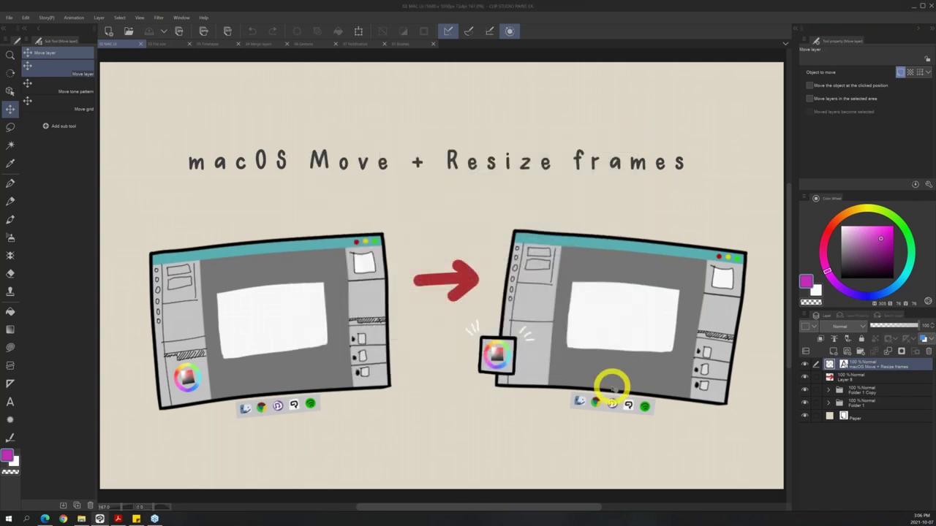
Float the Color Wheel palette over the canvas, reposition it, and dock it back between the Tool property and Layer palettes.
left_click_drag(832, 193, 594, 116)
left_click_drag(654, 117, 593, 92)
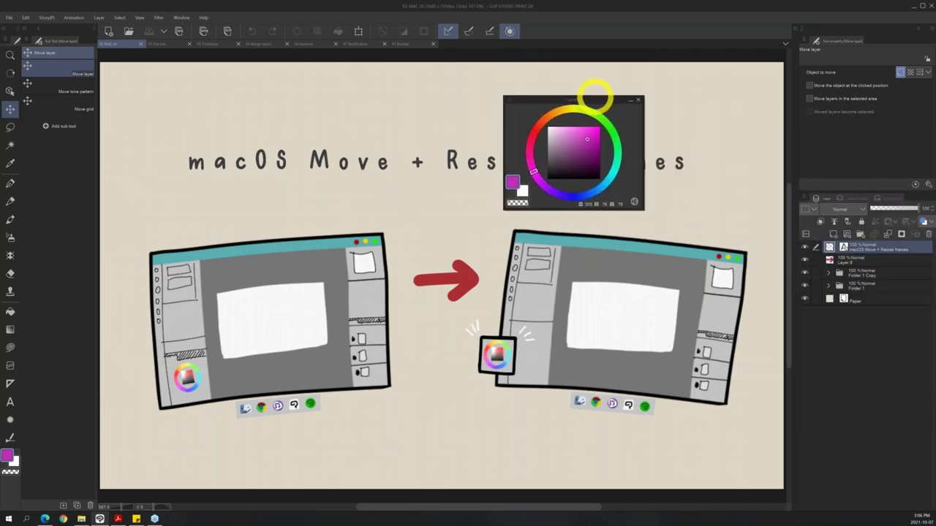
left_click(512, 98)
left_click(574, 99)
left_click_drag(568, 96, 839, 189)
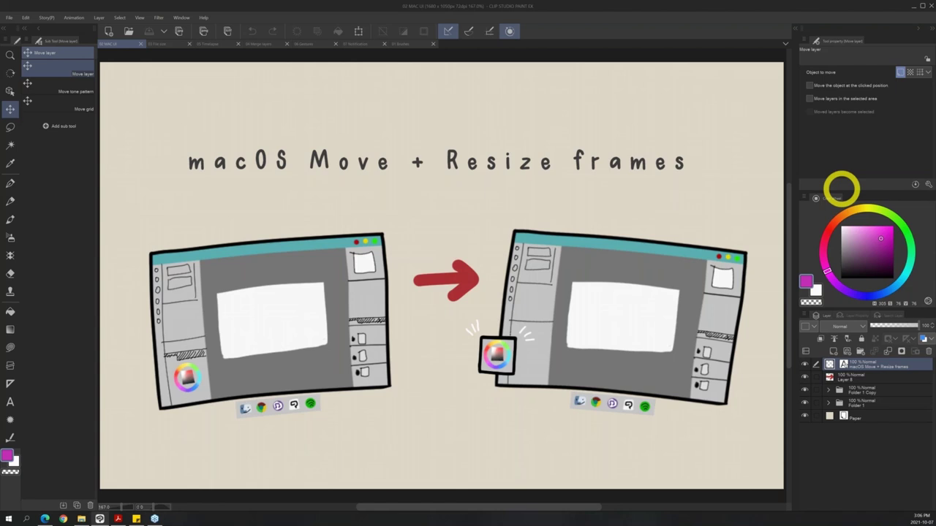
View the available workspace commands for registering, managing, importing and reloading a workspace.
left_click(181, 17)
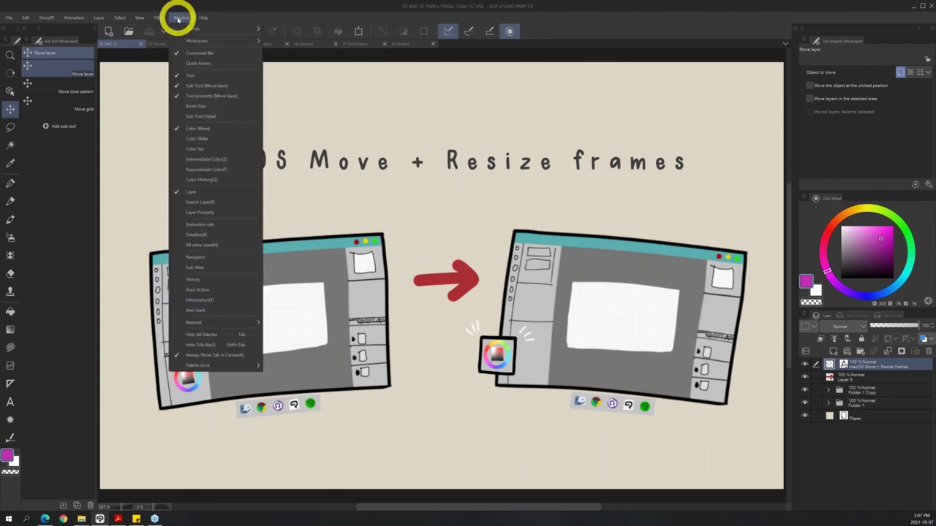
mouse_move(214, 41)
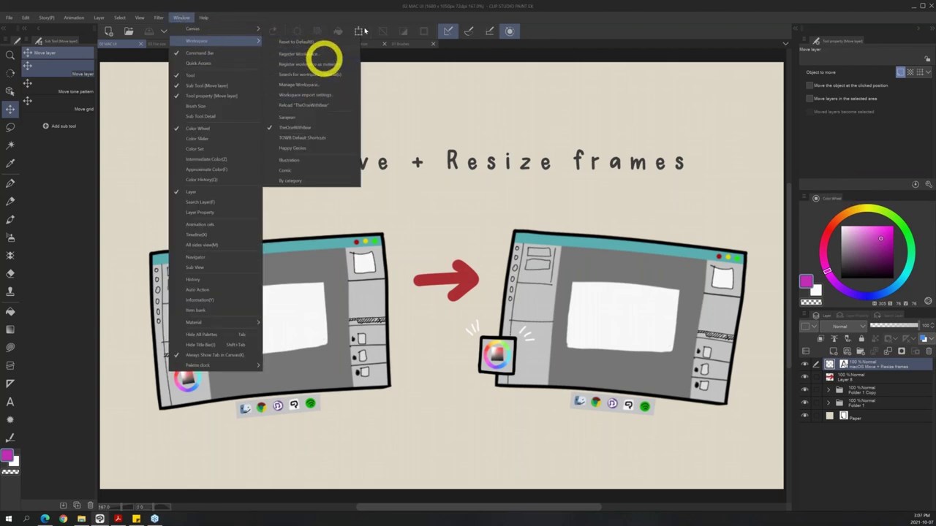
left_click(436, 7)
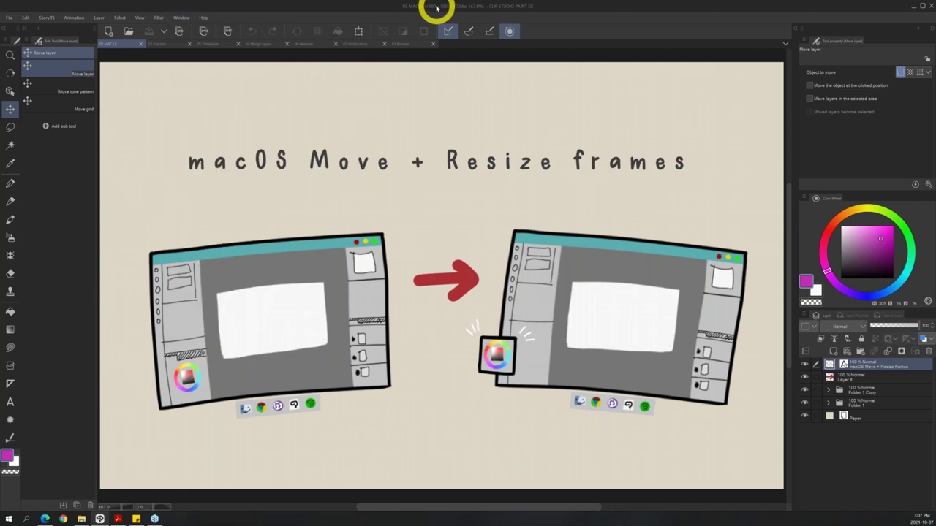
Switch to the file size canvas and open the full-colour confrontation illustration from the Confrontation folder.
left_click(164, 44)
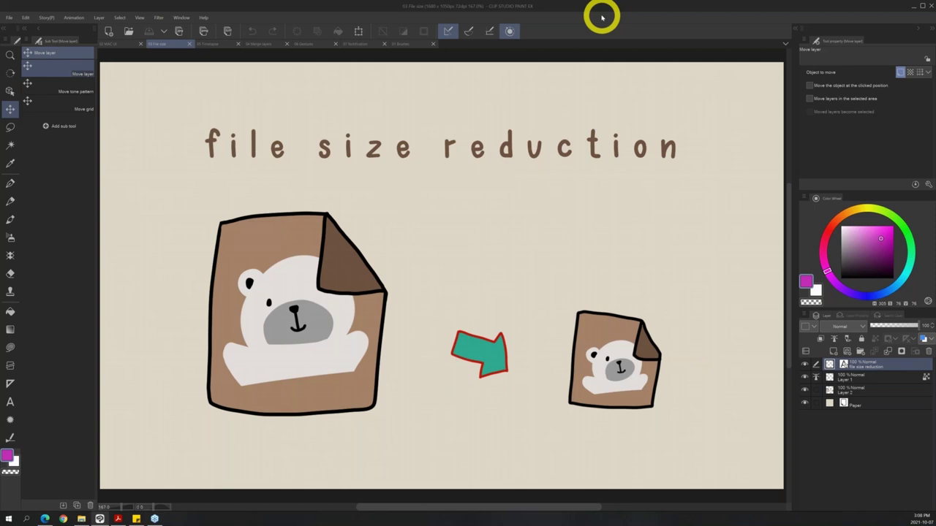
key("ctrl+o")
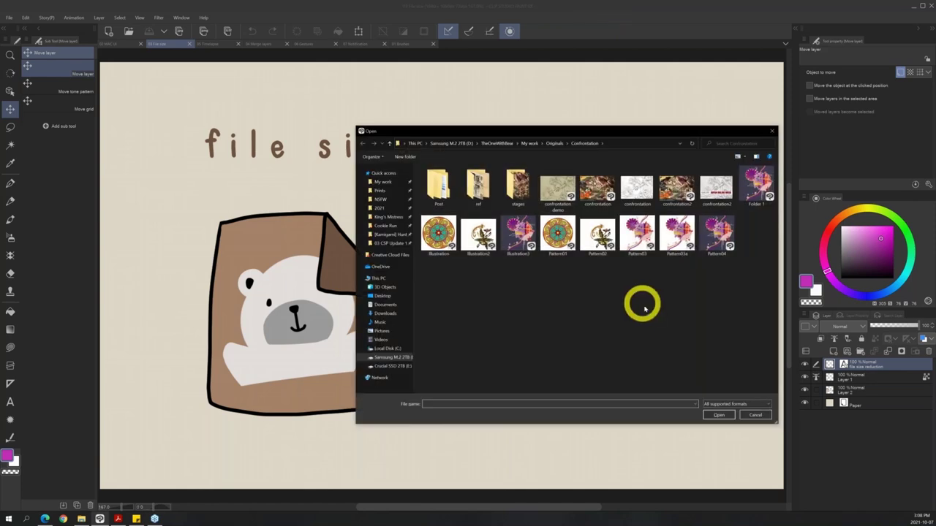
left_click_drag(674, 133, 577, 130)
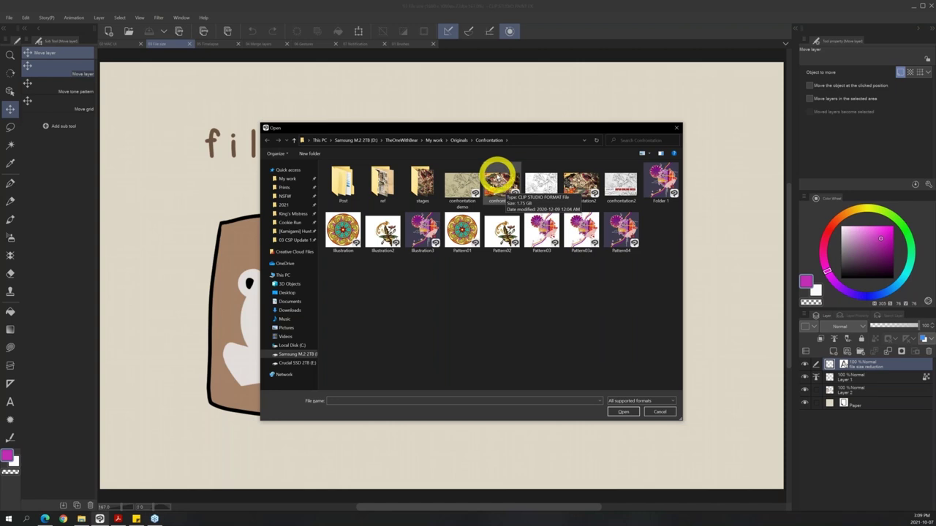
left_click(497, 178)
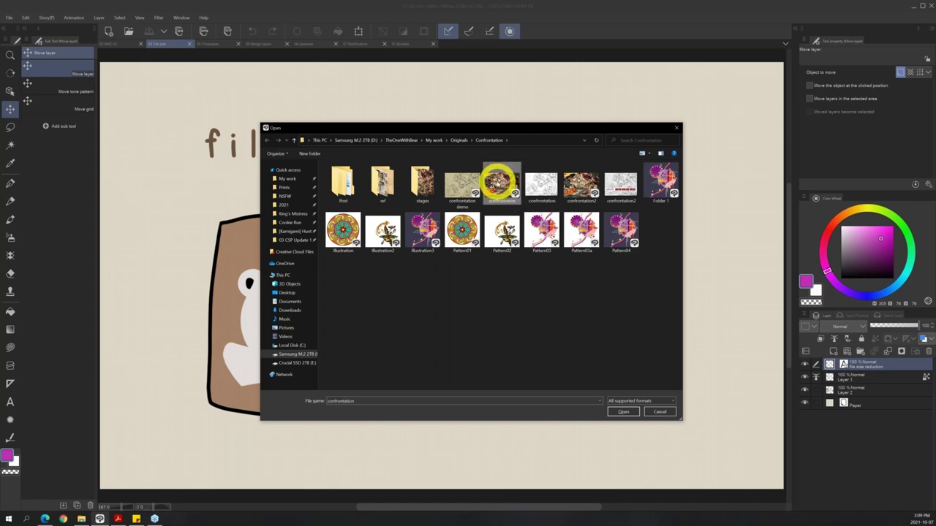
left_click(624, 413)
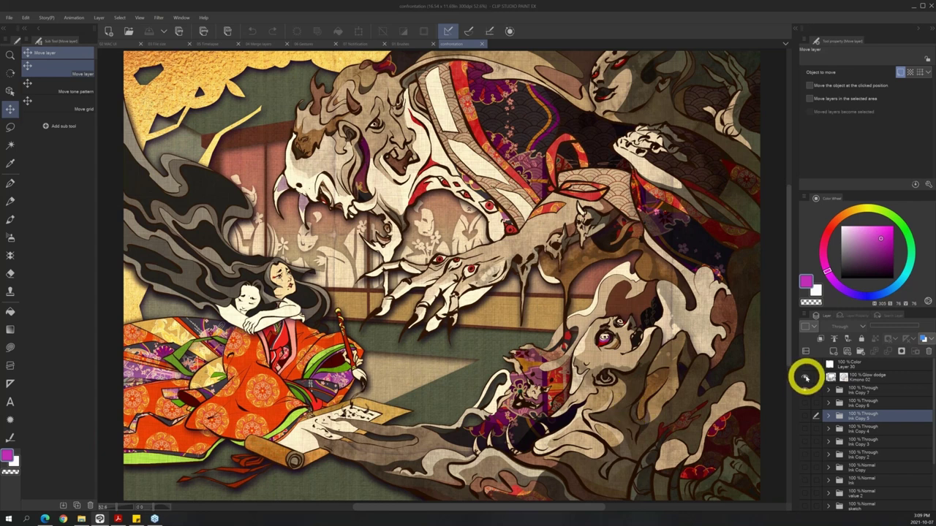
Toggle the visibility of the Glow dodge layer Kimono 02, leaving it visible, and save the confrontation file.
left_click(803, 378)
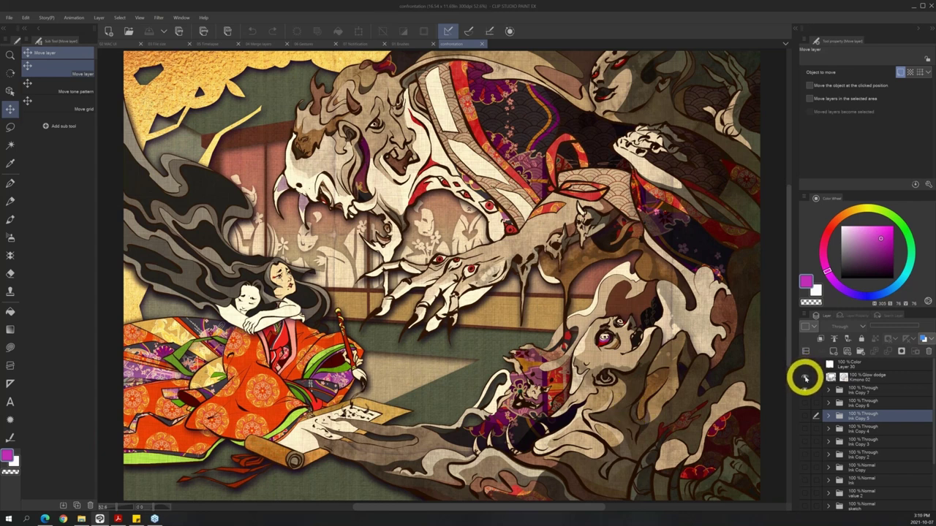
left_click(806, 380)
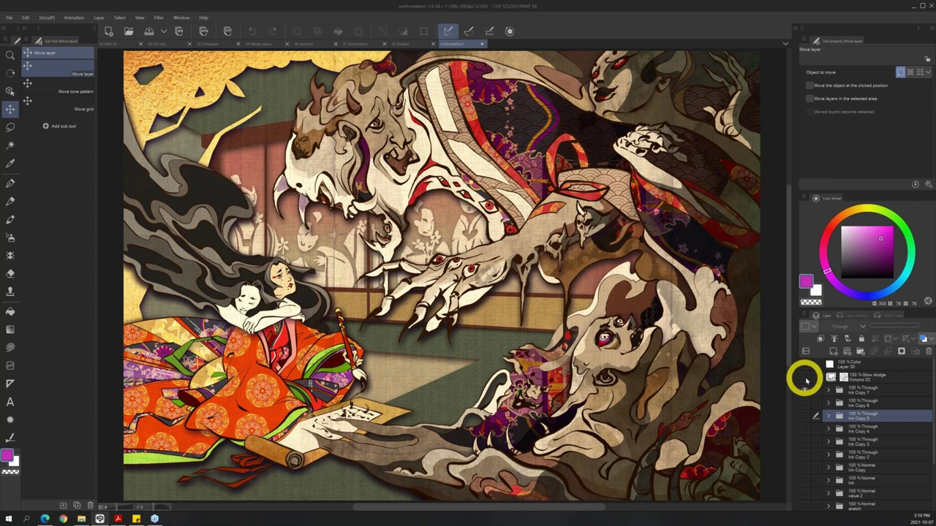
left_click(805, 378)
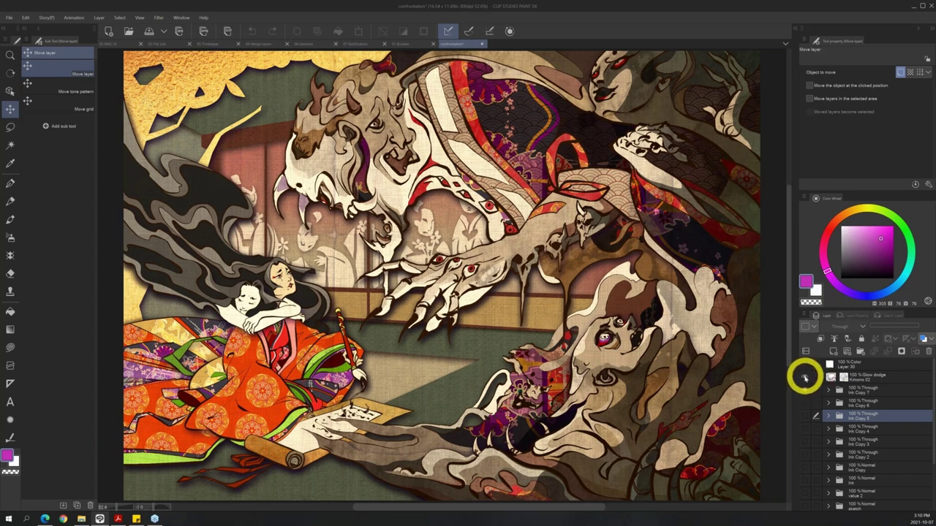
left_click(805, 378)
left_click(806, 379)
left_click(805, 378)
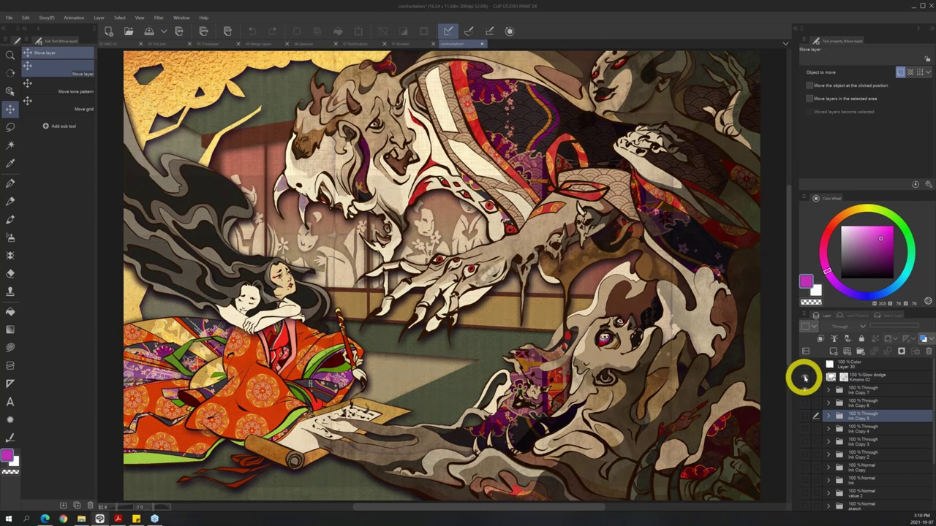
left_click(805, 378)
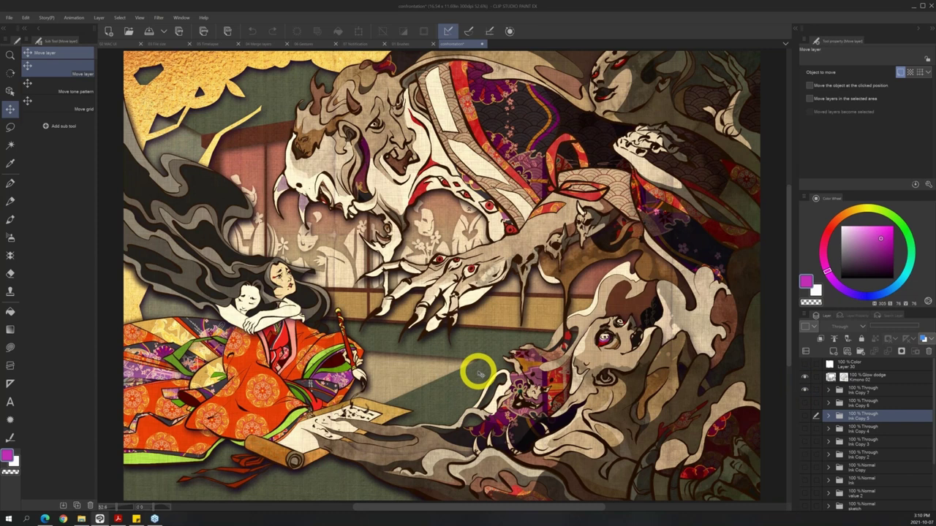
key("ctrl+s")
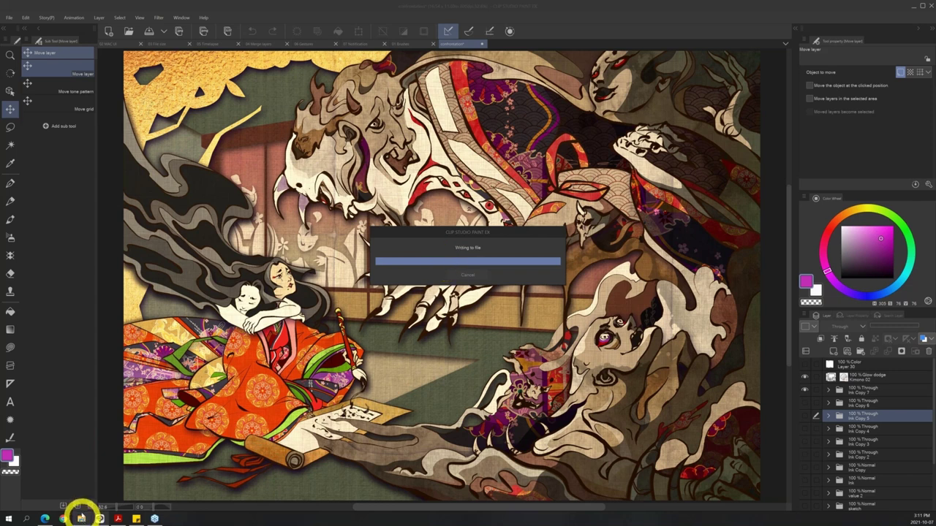
Check the size of the saved confrontation file in the Confrontation folder in File Explorer, and minimize the folder window.
mouse_move(82, 516)
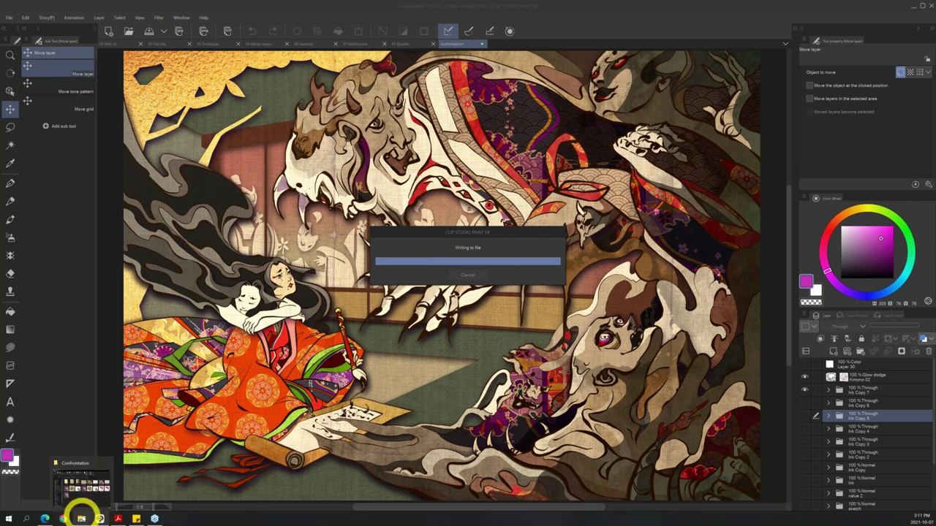
left_click(82, 516)
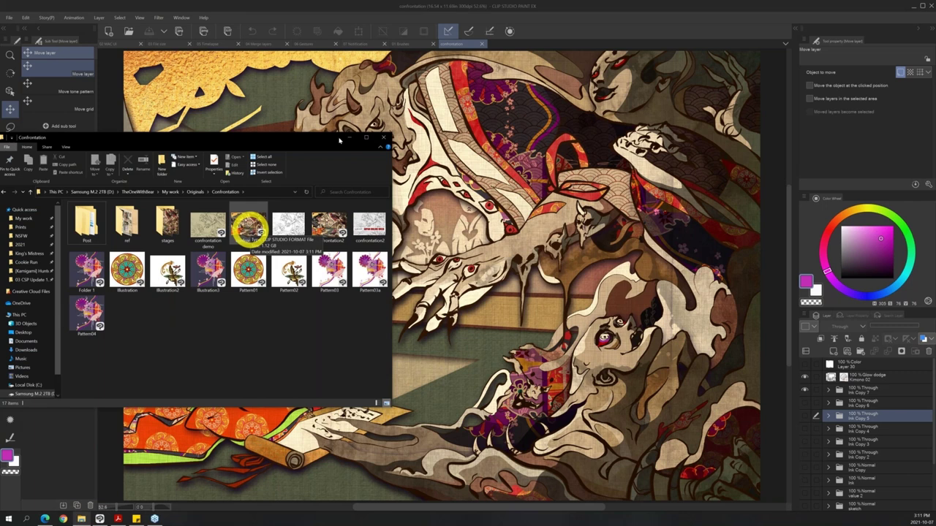
left_click_drag(329, 139, 583, 128)
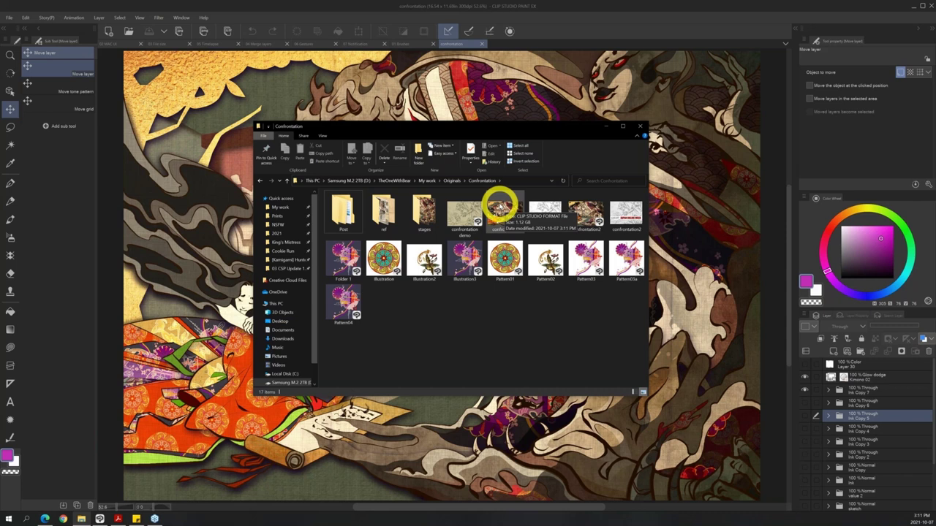
left_click(607, 126)
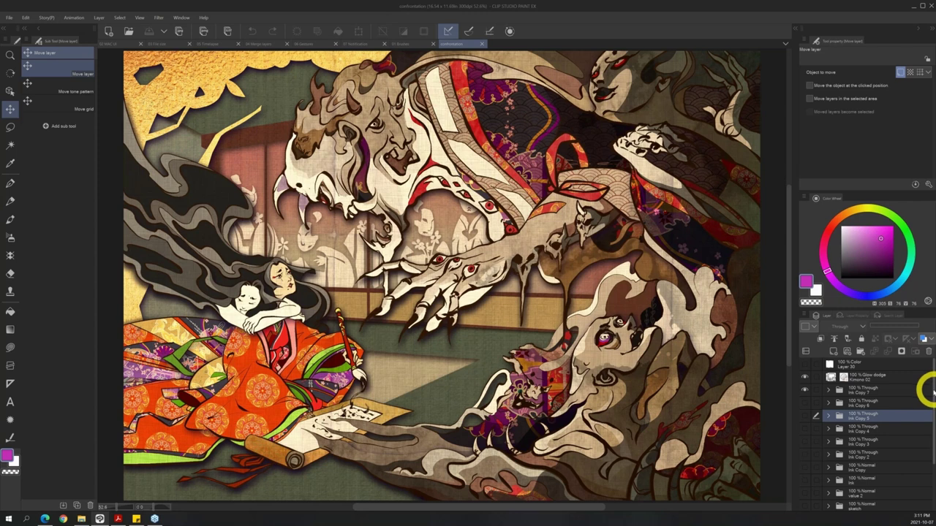
Look over the layer folders of the confrontation illustration, close its document, and bring up the Timelapse line art canvas.
scroll(927, 417, "down", 3)
scroll(921, 431, "up", 3)
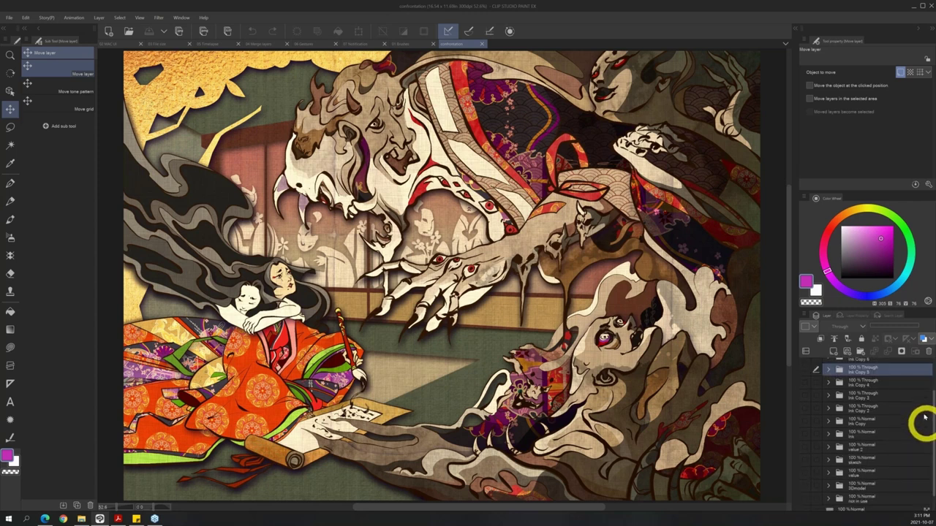
left_click(869, 414)
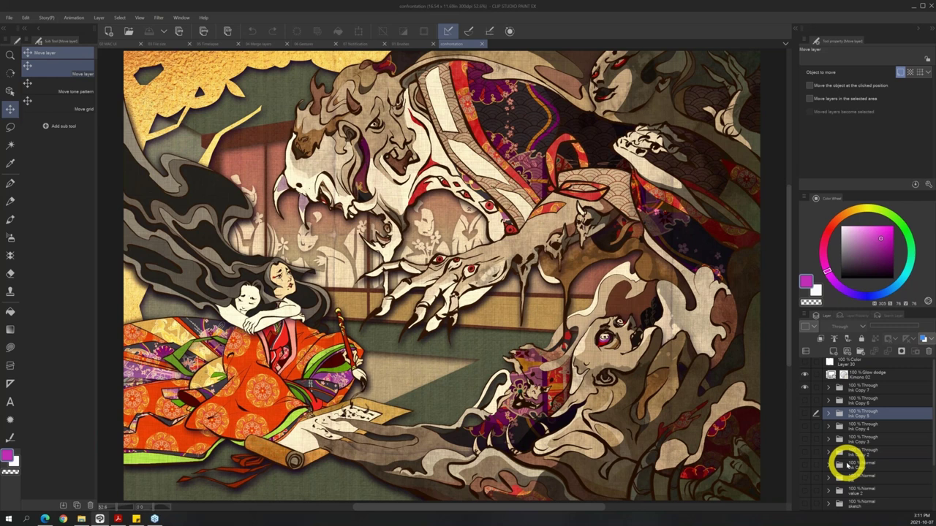
left_click(479, 45)
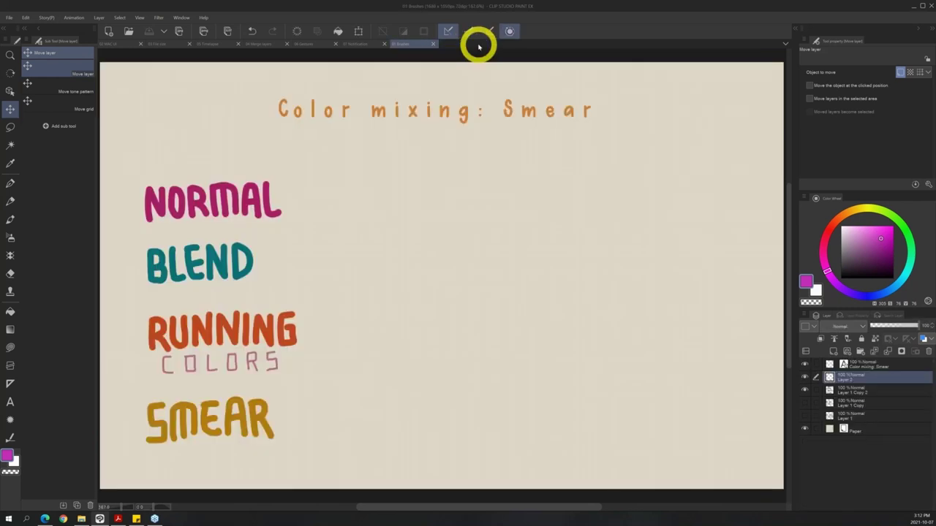
left_click(170, 44)
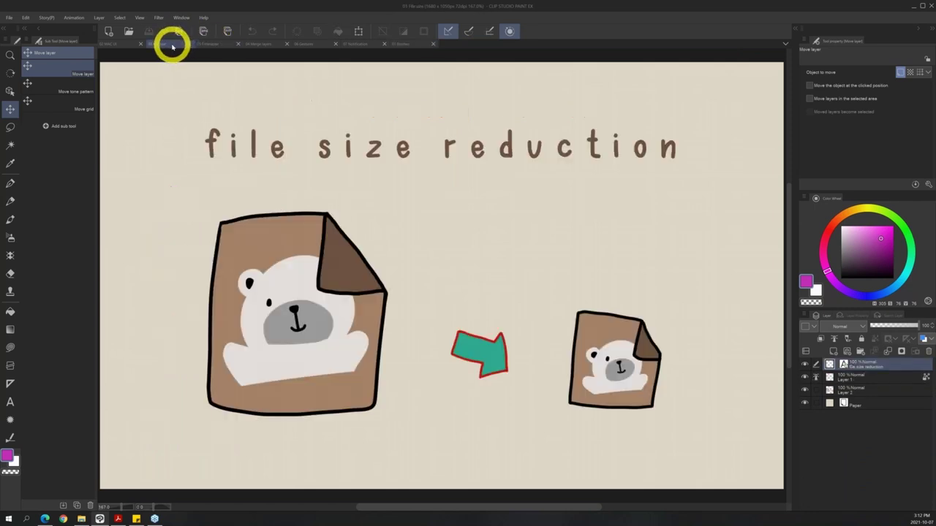
left_click(220, 44)
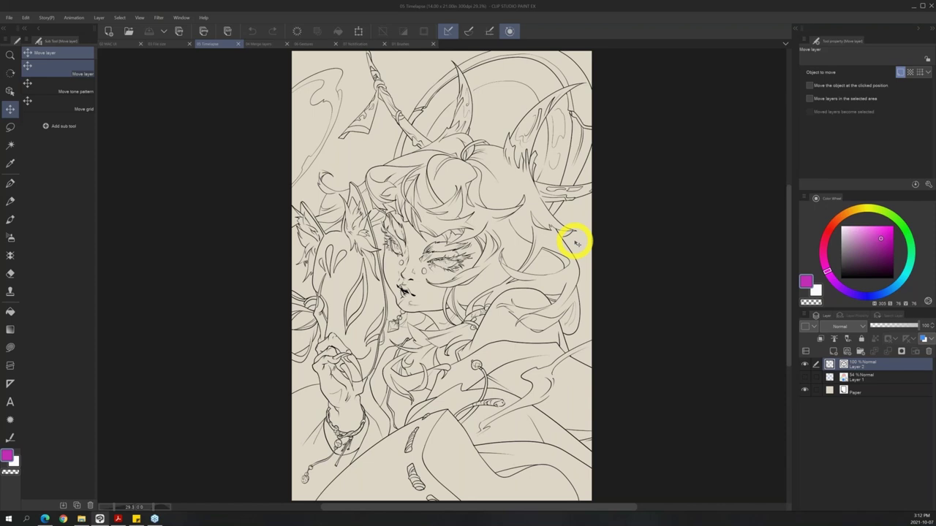
Open the timelapse export settings for the line art and switch the Show Clip Studio Paint logo option on and off again.
left_click(9, 18)
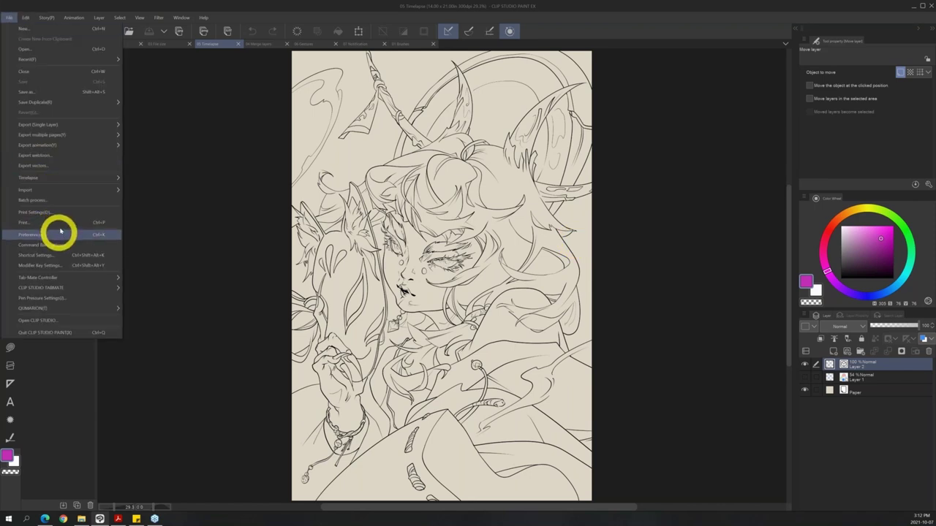
mouse_move(99, 190)
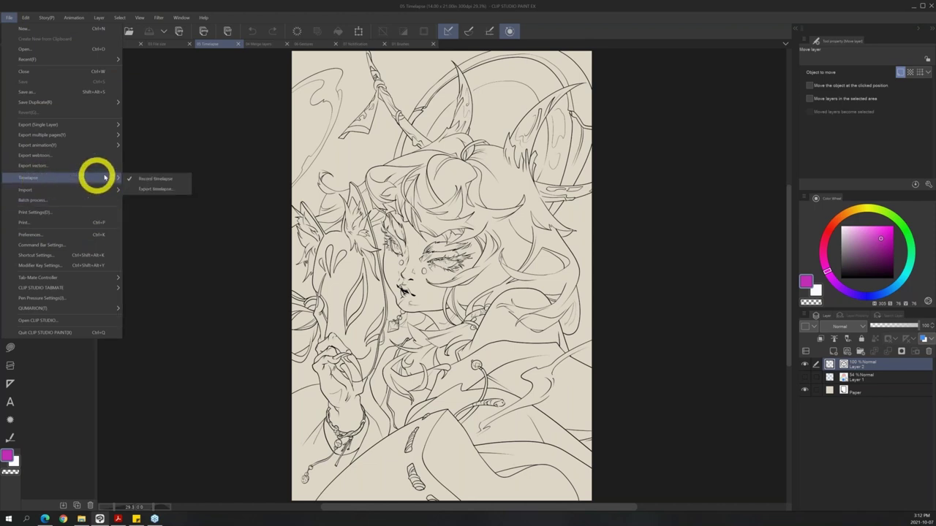
left_click(176, 182)
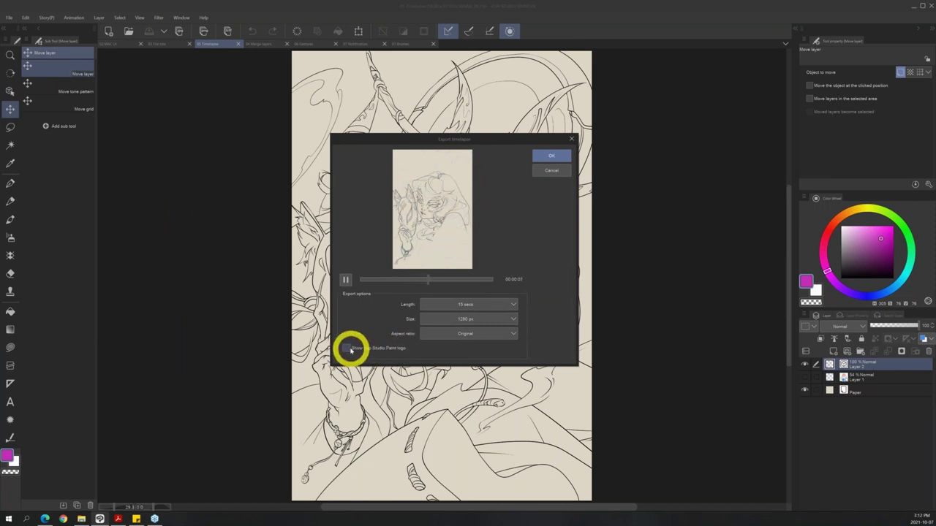
left_click(347, 350)
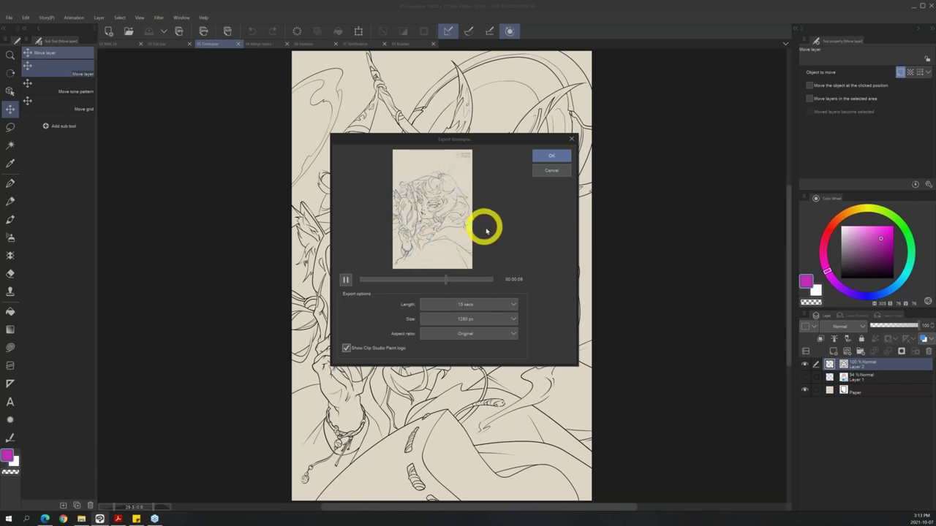
left_click(346, 348)
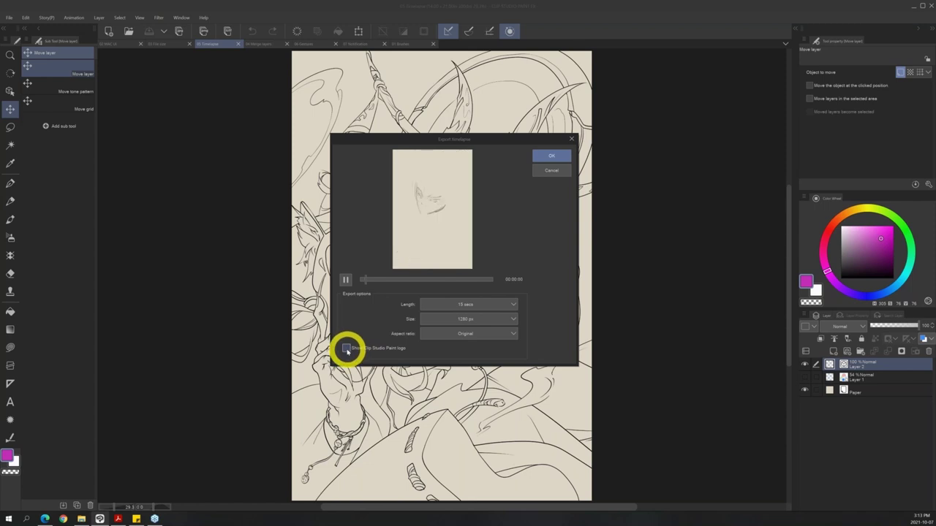
Cancel the timelapse export and bring up the Merge layers canvas.
left_click(552, 170)
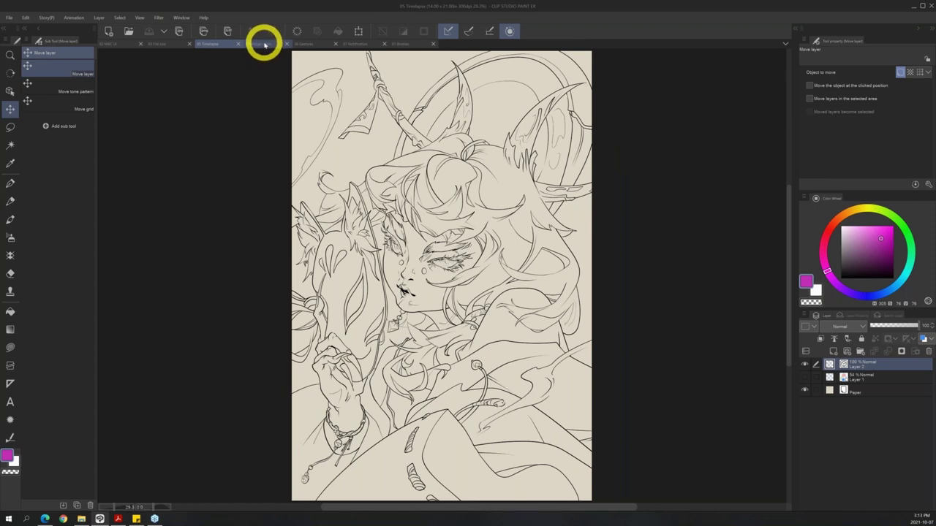
left_click(261, 46)
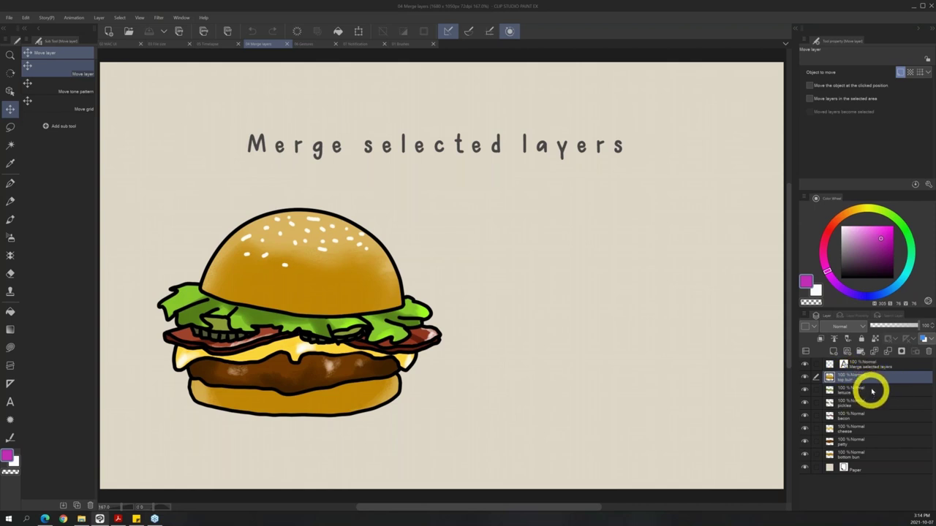
Merge the top bun, lettuce, pickles, cheese, patty and bottom bun layers into one, leaving out the bacon layer.
left_click(865, 390, "ctrl")
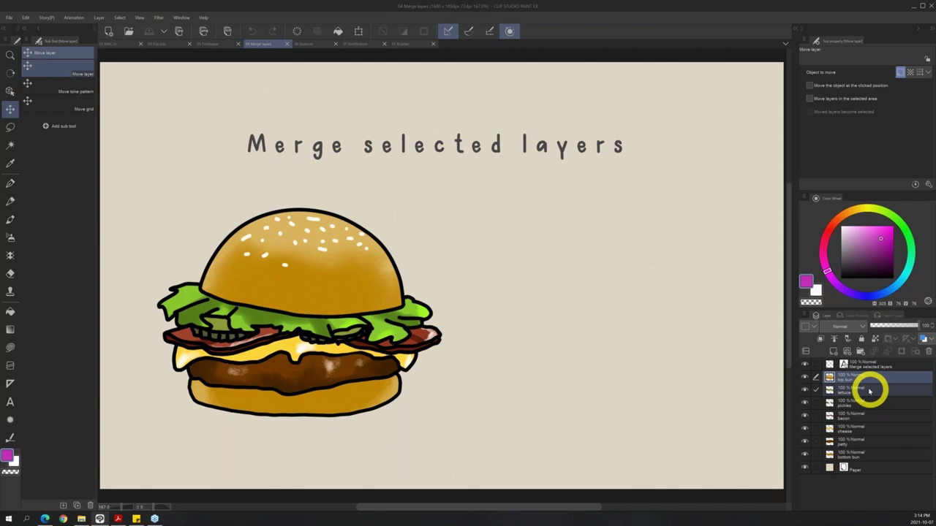
left_click(861, 404, "ctrl")
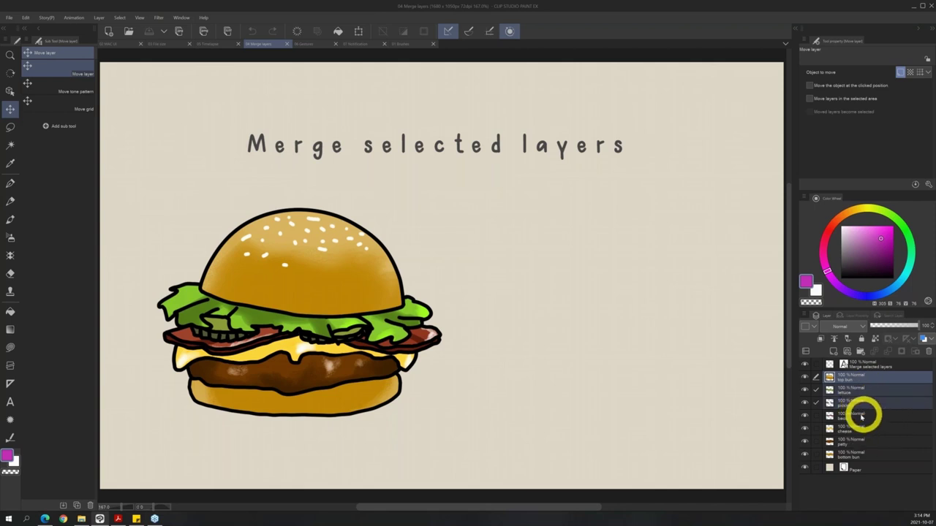
left_click(873, 430, "ctrl")
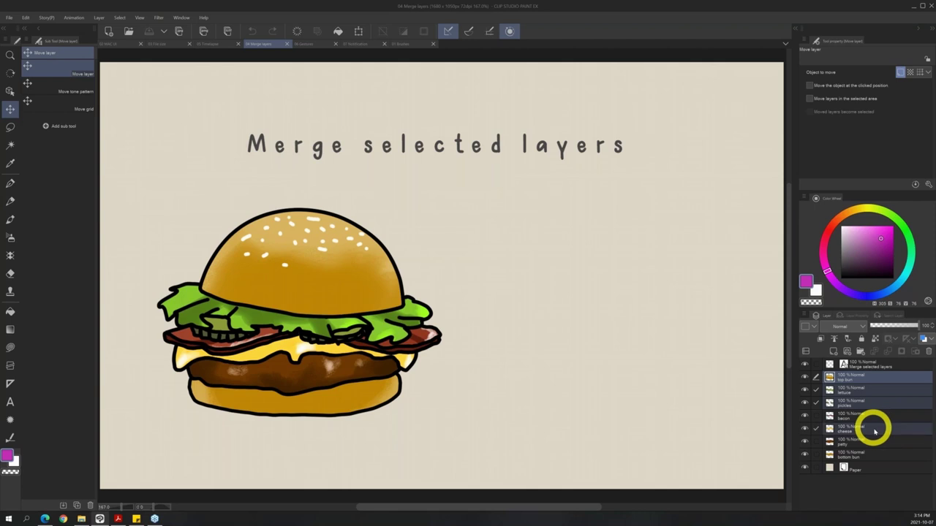
left_click(874, 445, "ctrl")
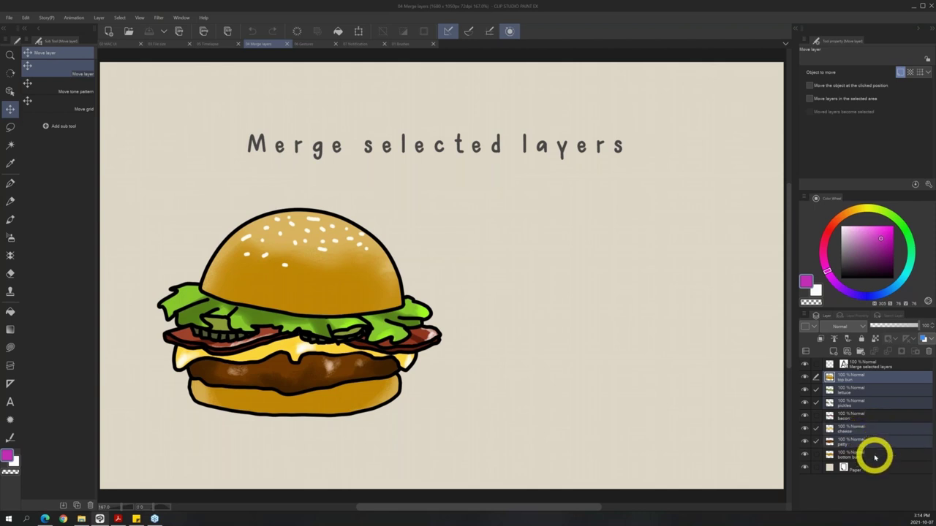
left_click(874, 455, "ctrl")
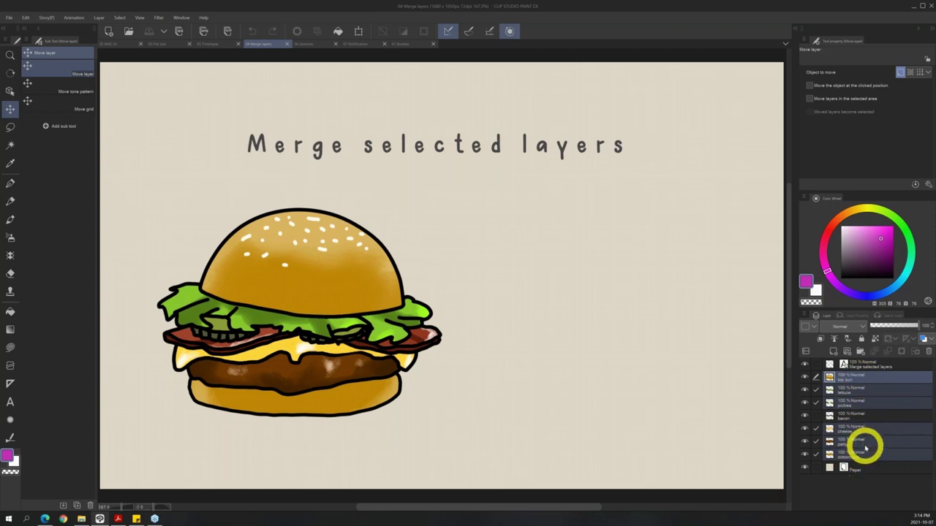
right_click(845, 405)
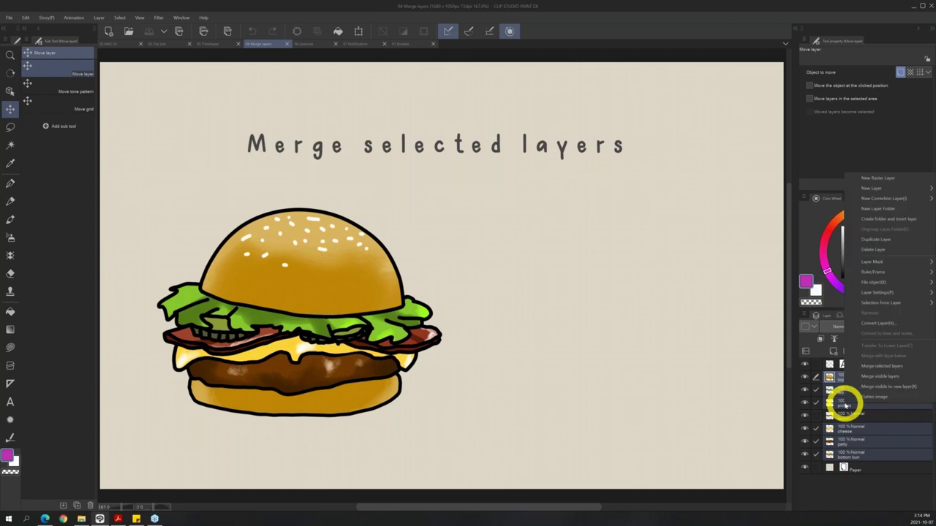
left_click(899, 367)
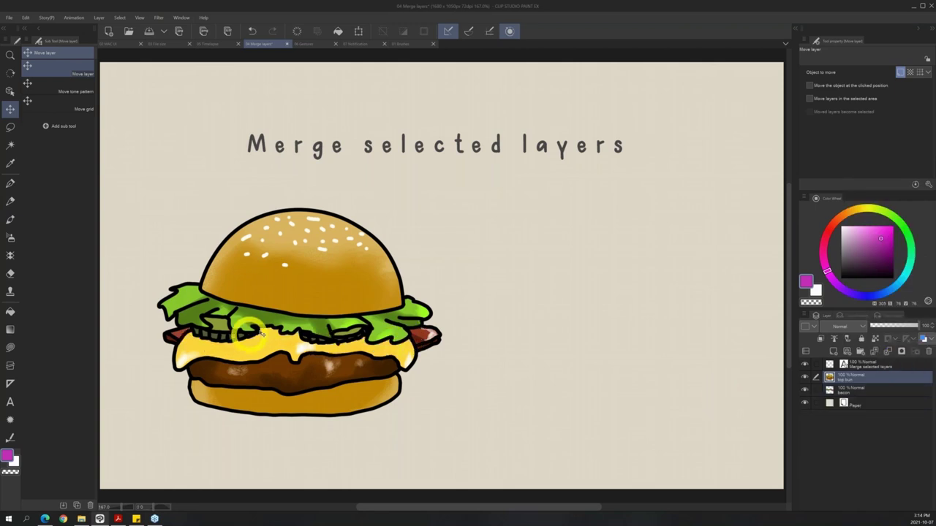
Move the merged burger to the right of the bacon, and undo both the move and the merge.
left_click_drag(292, 343, 607, 344)
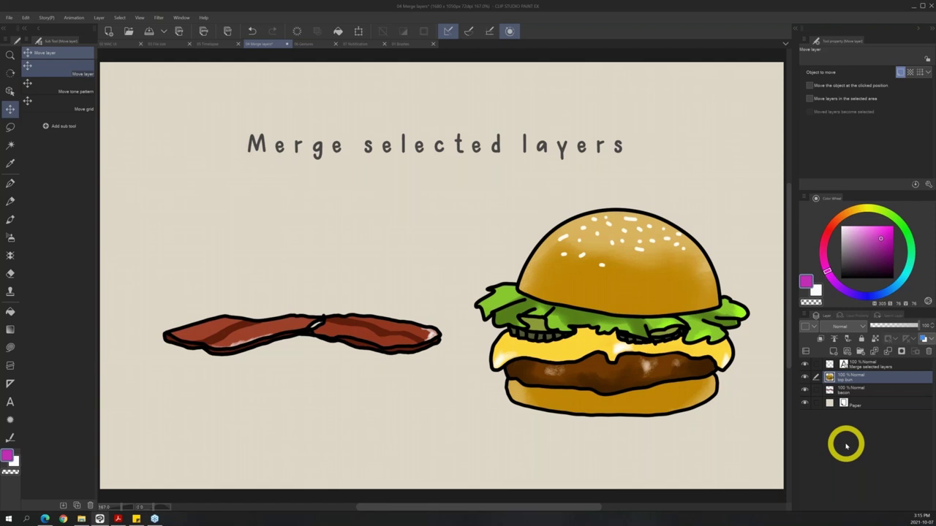
key("ctrl+z")
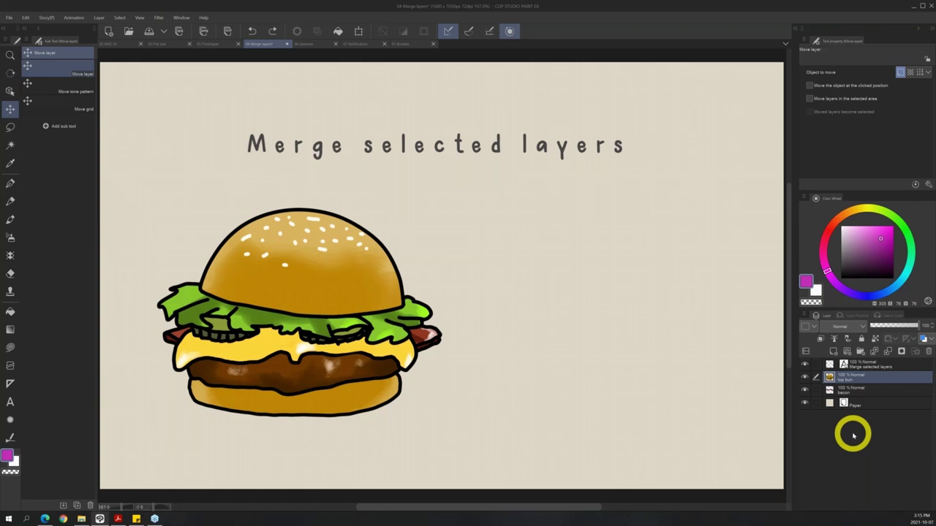
key("ctrl+z")
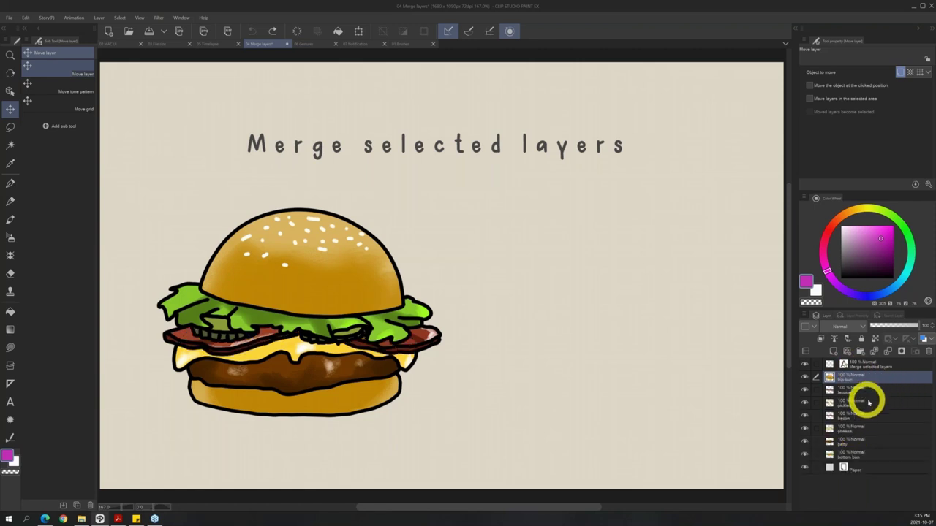
Group the top bun, lettuce and pickles layers in a new layer folder above the bacon layer and collapse it.
left_click(885, 401, "shift")
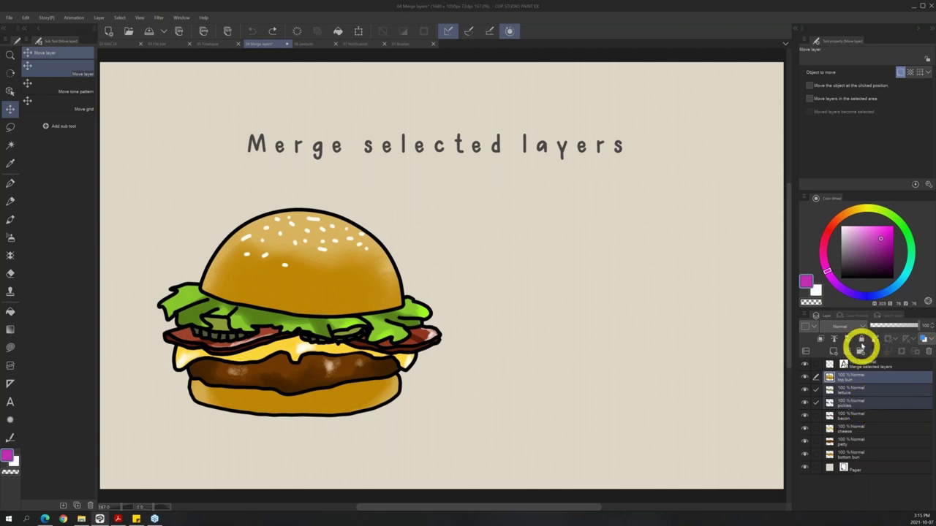
left_click(860, 376)
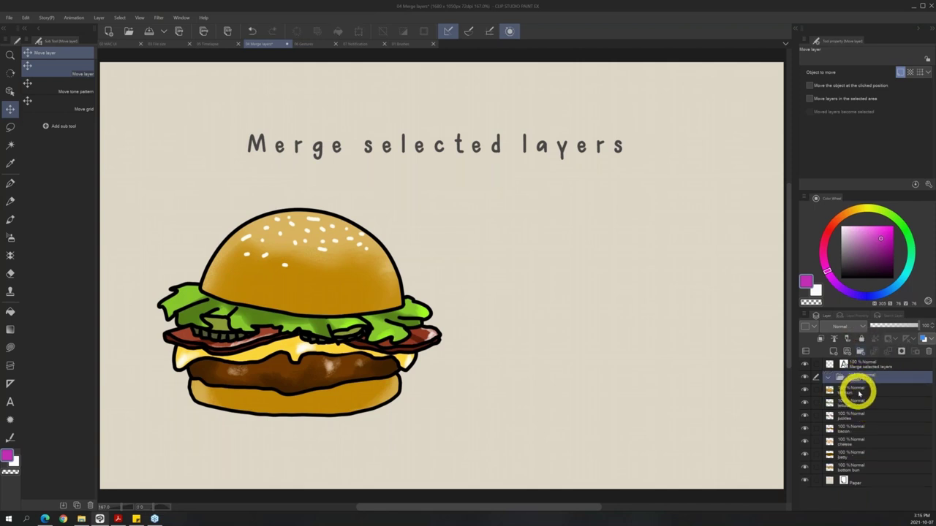
key("ctrl+y")
left_click_drag(865, 389, 831, 378)
left_click(830, 378)
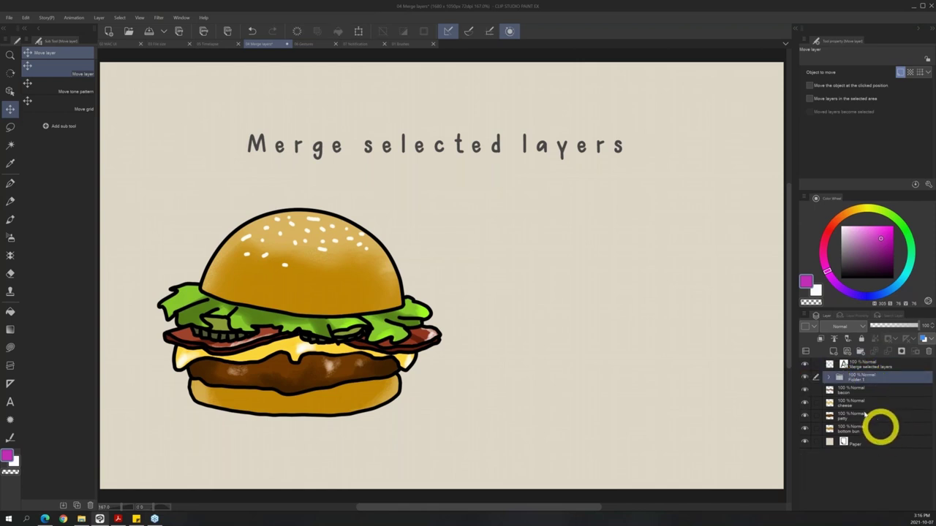
Group the cheese, patty and bottom bun layers in a second layer folder below the bacon layer and collapse it.
left_click(852, 402)
left_click(860, 351)
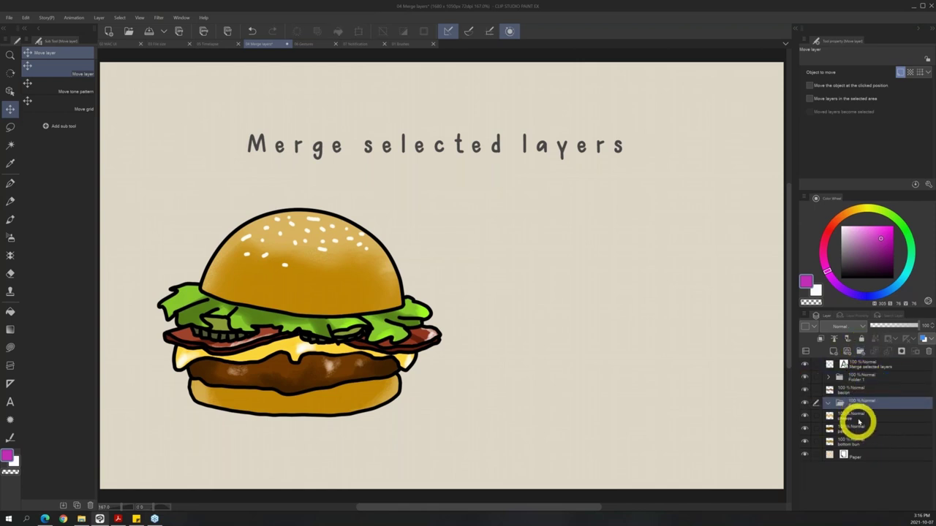
left_click(863, 441, "shift")
left_click_drag(860, 416, 863, 402)
left_click(829, 402)
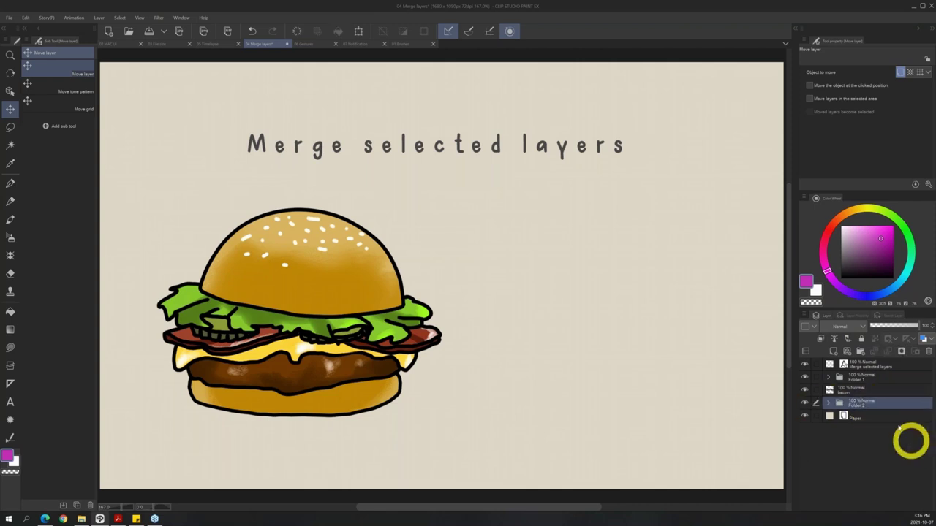
Merge the two burger layer folders into one layer and move the merged burger to the right of the bacon.
left_click(870, 379, "ctrl")
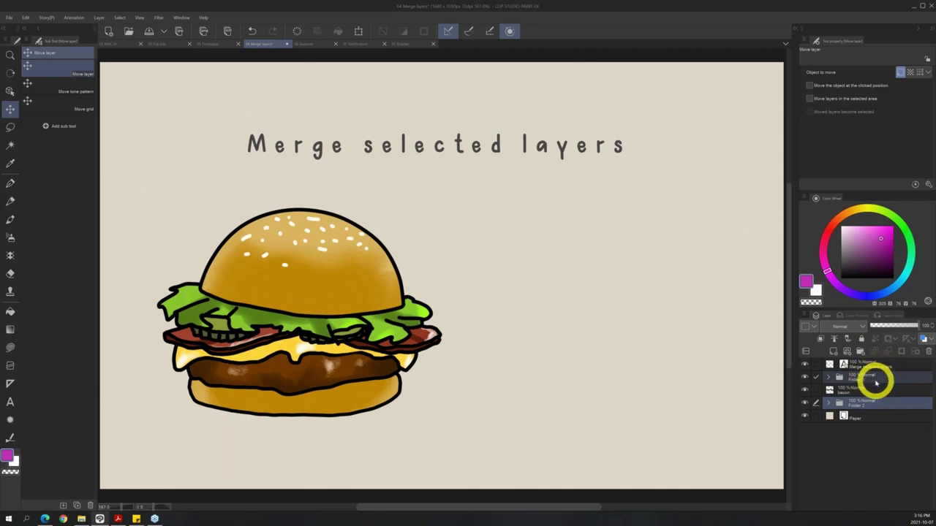
right_click(872, 379)
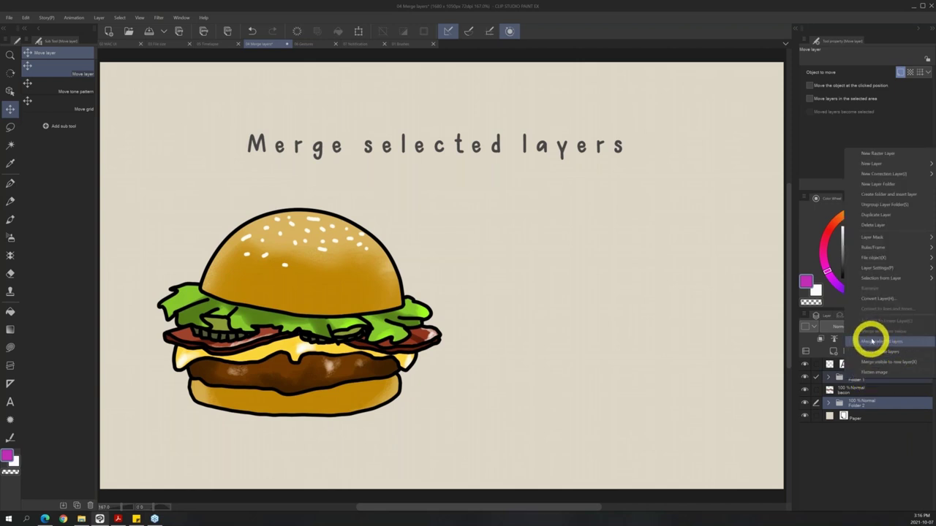
left_click(884, 342)
left_click_drag(299, 300, 604, 307)
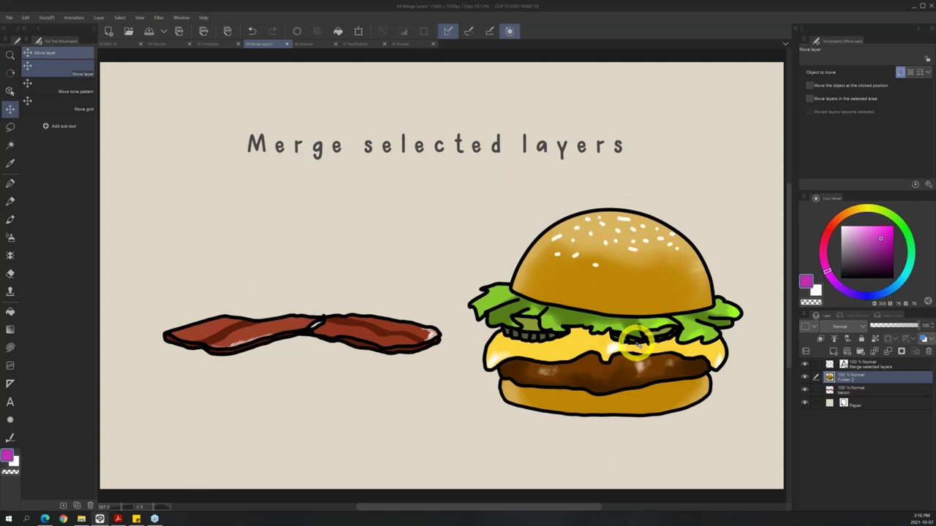
Bring up the Gestures canvas and open the Touch gestures settings in the preferences.
left_click(311, 45)
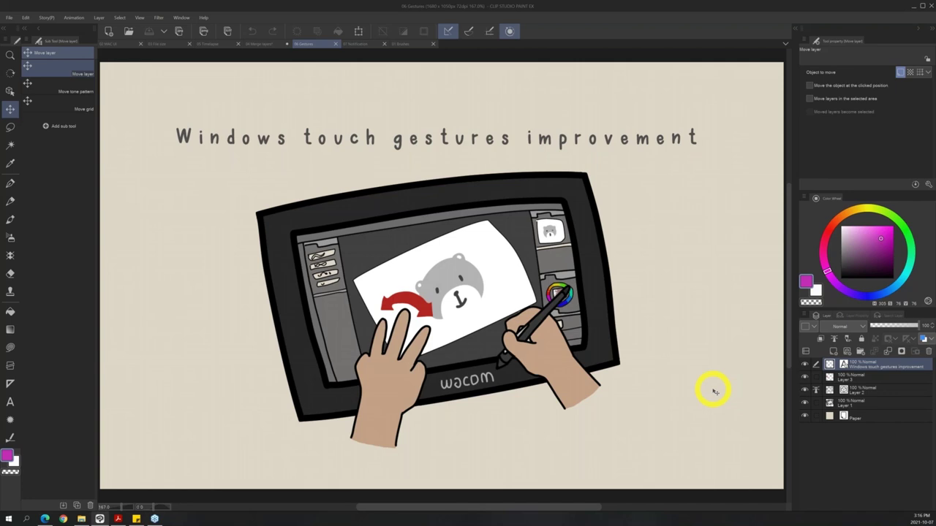
left_click(10, 19)
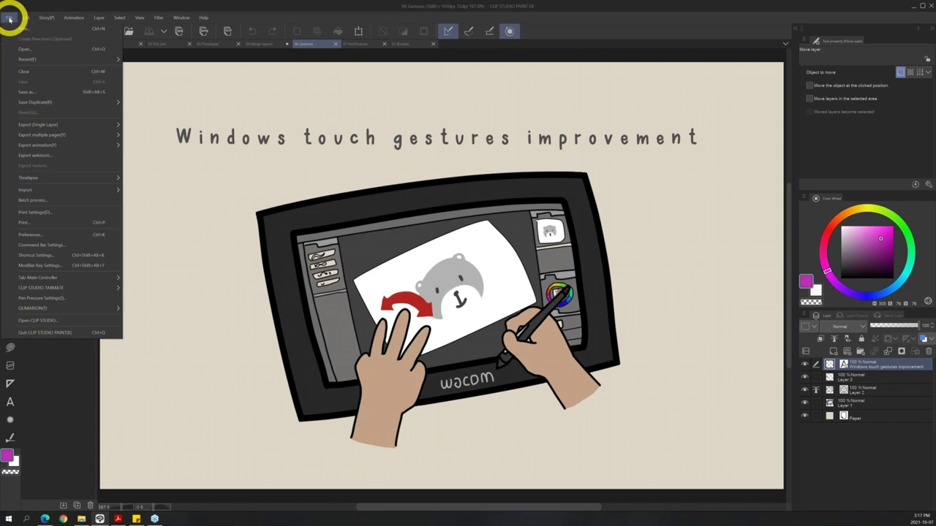
left_click(66, 238)
left_click_drag(522, 140, 769, 134)
left_click(577, 164)
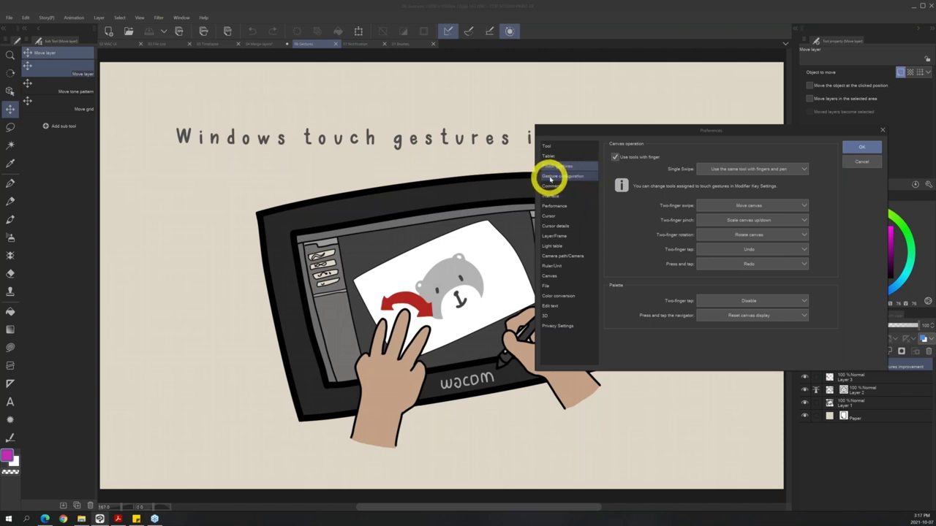
Switch the gesture configuration to Clip Studio gestures, check the touch gesture assignments, and cancel the preferences.
left_click(552, 179)
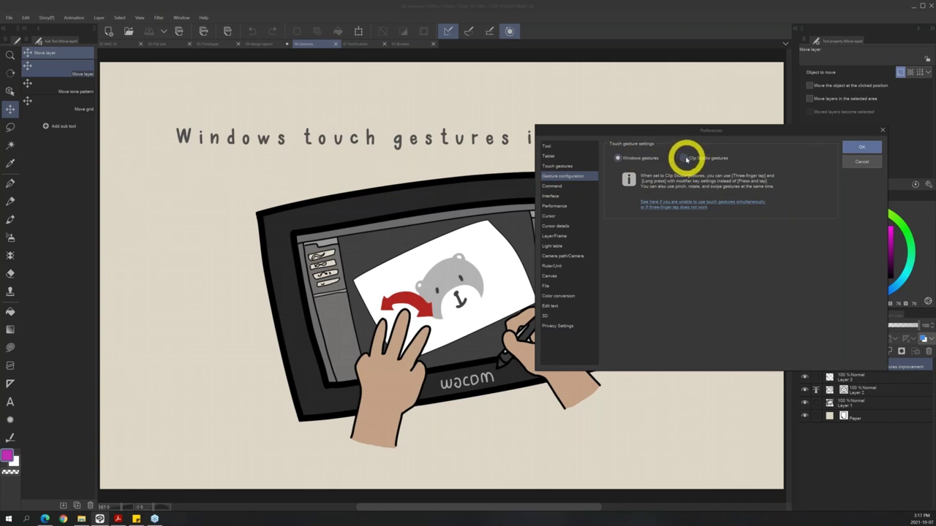
left_click(684, 158)
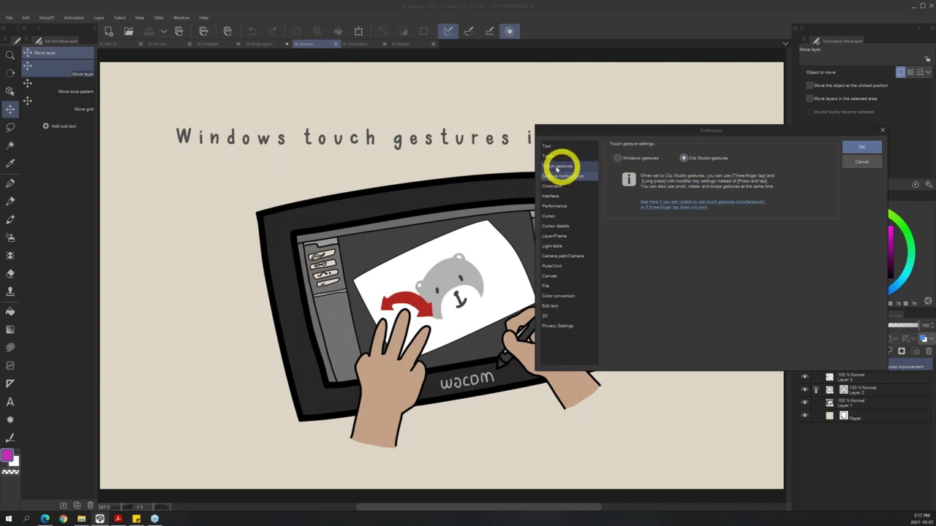
left_click(559, 167)
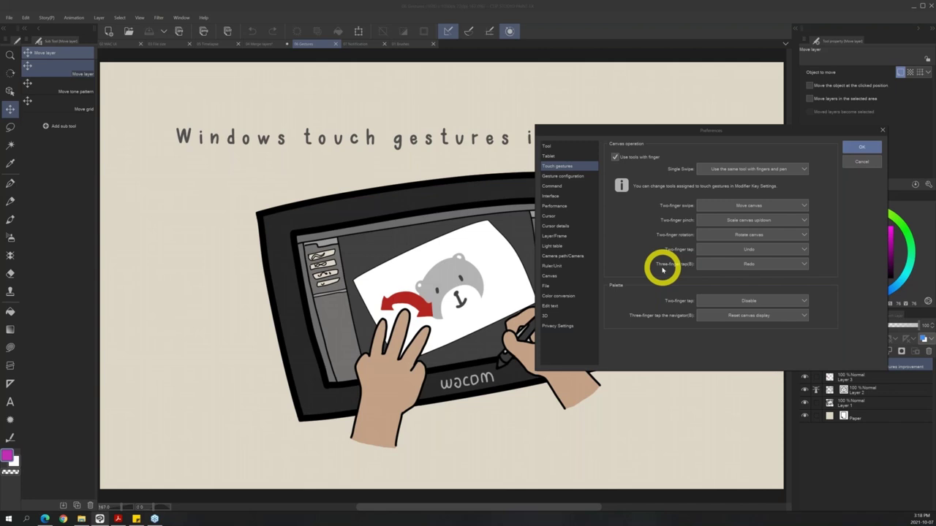
left_click(858, 162)
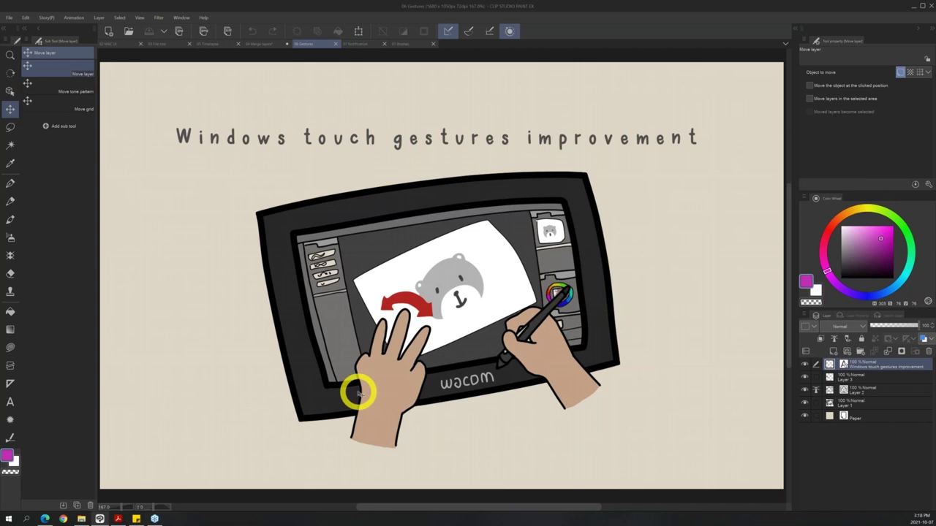
View the Mobile push notifications canvas and bring up the Brushes canvas about Smear color mixing.
left_click(356, 43)
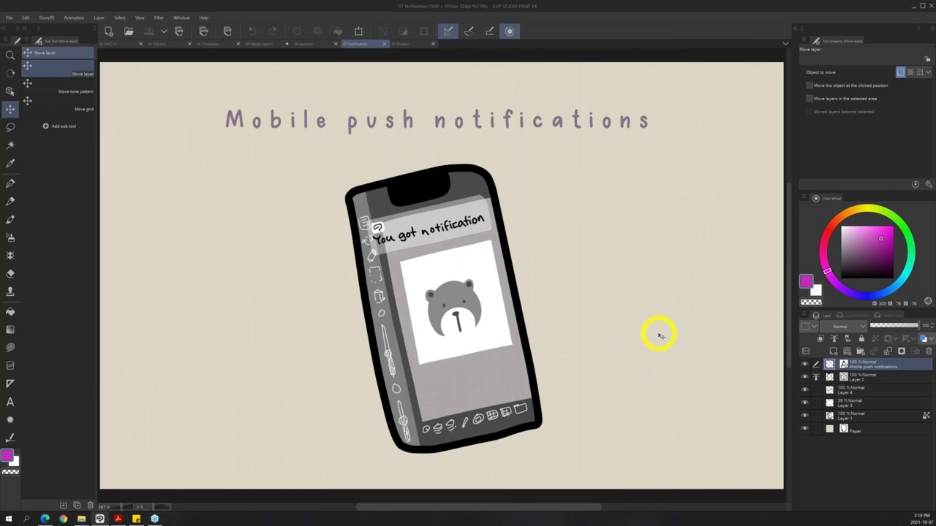
left_click(404, 43)
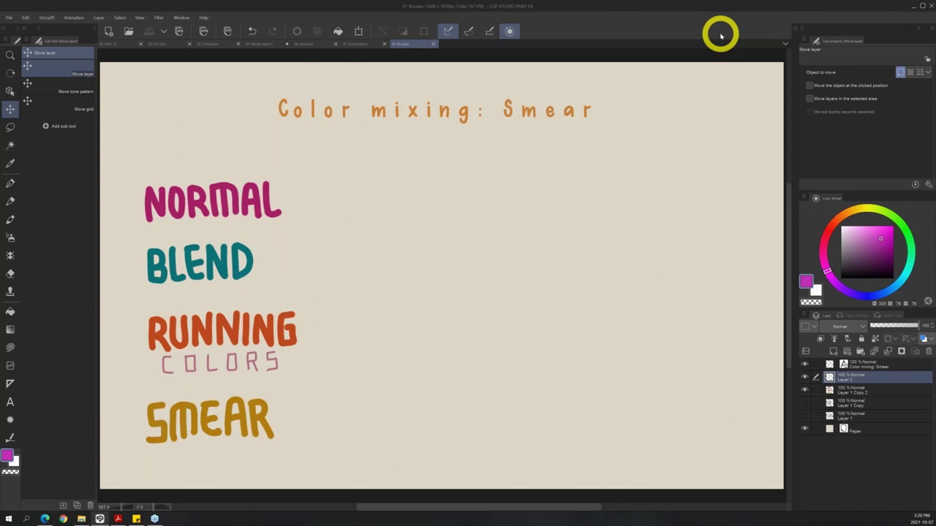
Open the detailed Ink settings of the Round watercolor brush and choose Smear as the color mixing mode.
key("b")
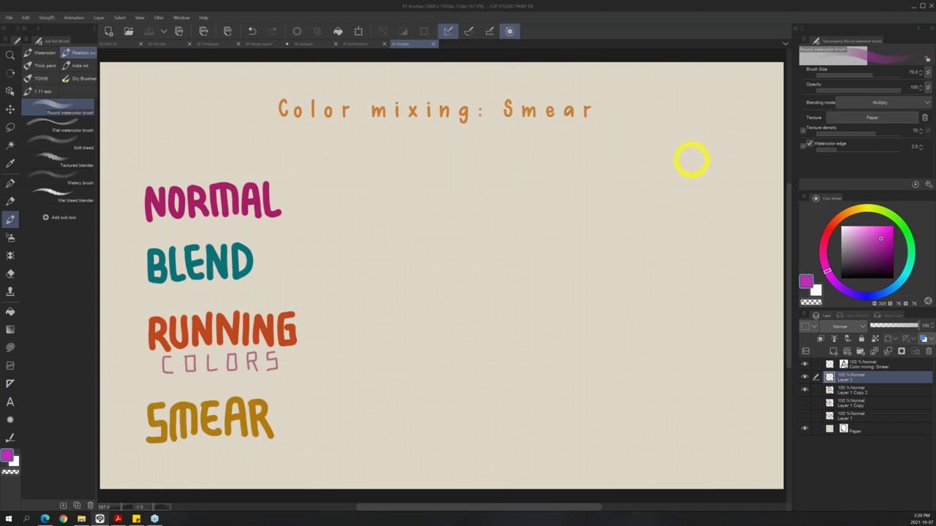
left_click(928, 185)
mouse_move(195, 150)
left_mouse_down()
mouse_move(351, 115)
mouse_move(315, 135)
left_mouse_up()
left_click(199, 177)
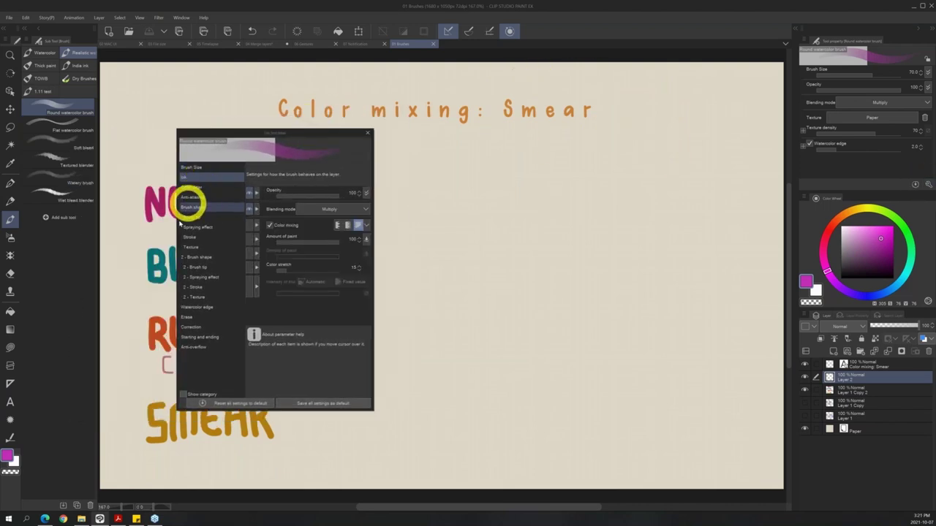
mouse_move(286, 229)
left_click(357, 225)
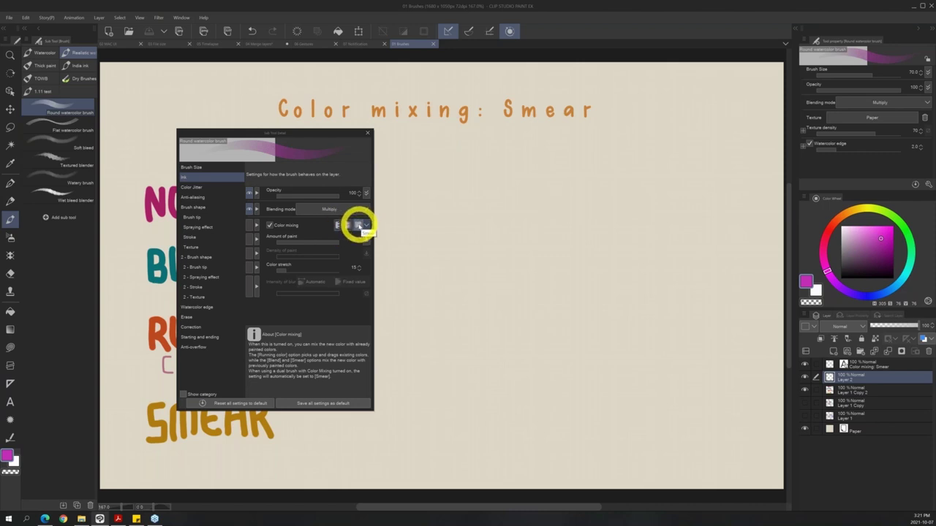
left_click(358, 225)
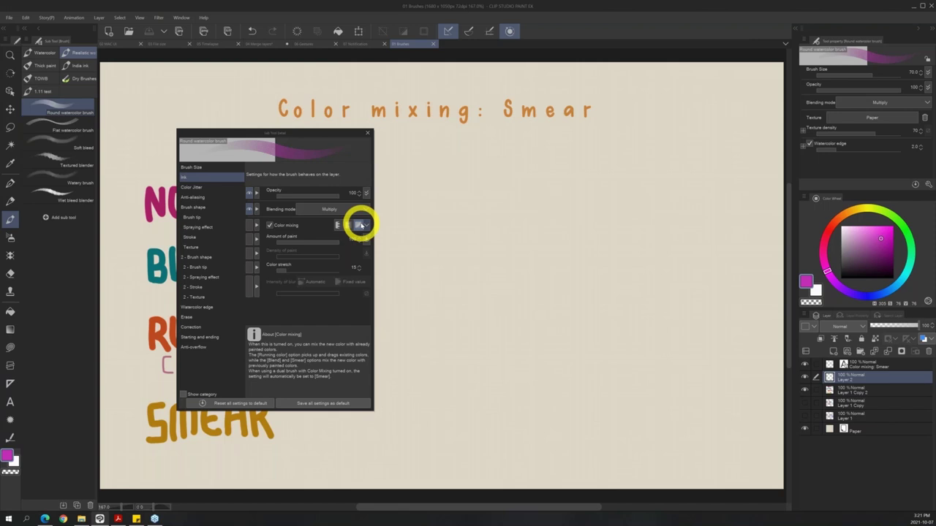
Check the Dual brush option in the second brush shape settings and return to the Ink settings.
left_click(211, 257)
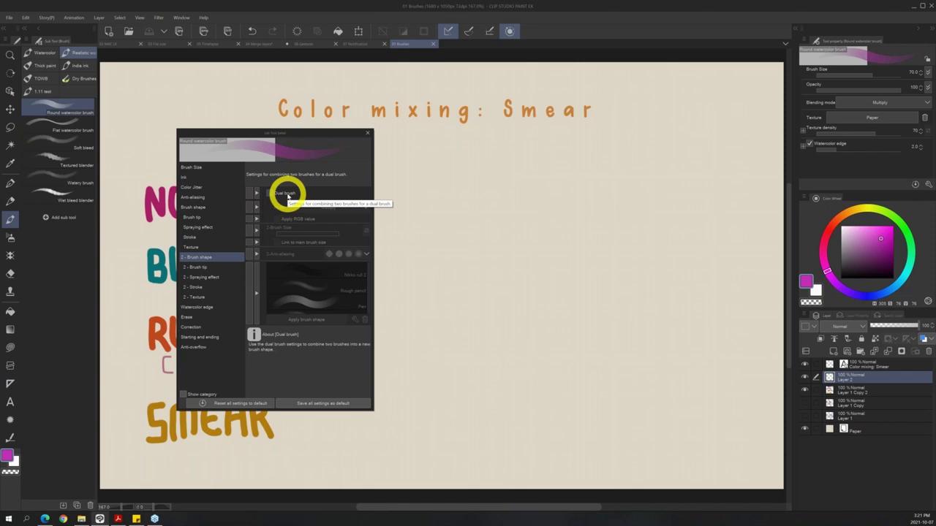
left_click(196, 176)
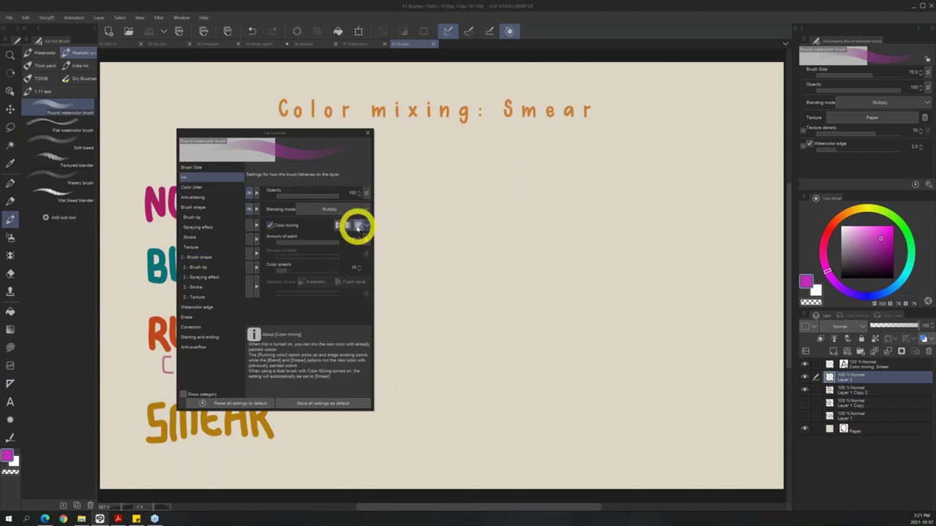
Compare the Blending mode setting's availability under the Blend, Running color and Smear color mixing modes, ending on Smear.
left_click(357, 227)
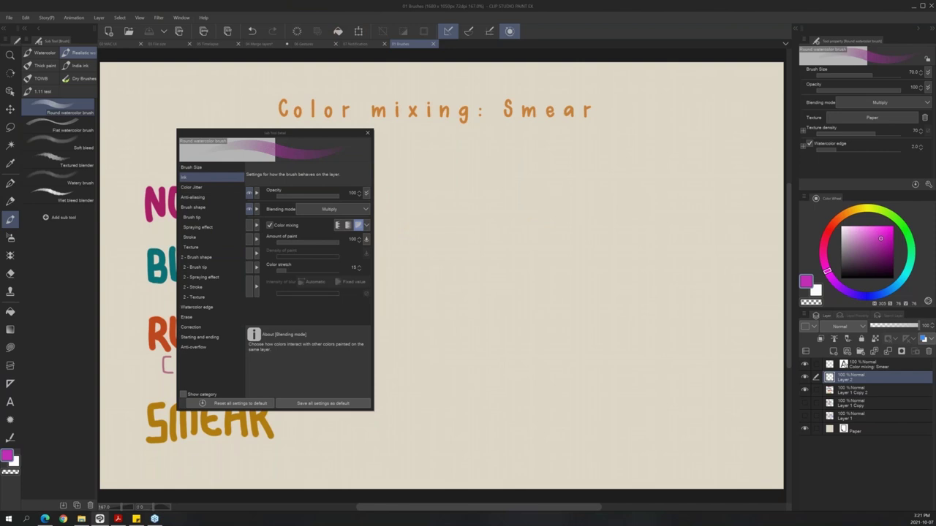
left_click(358, 226)
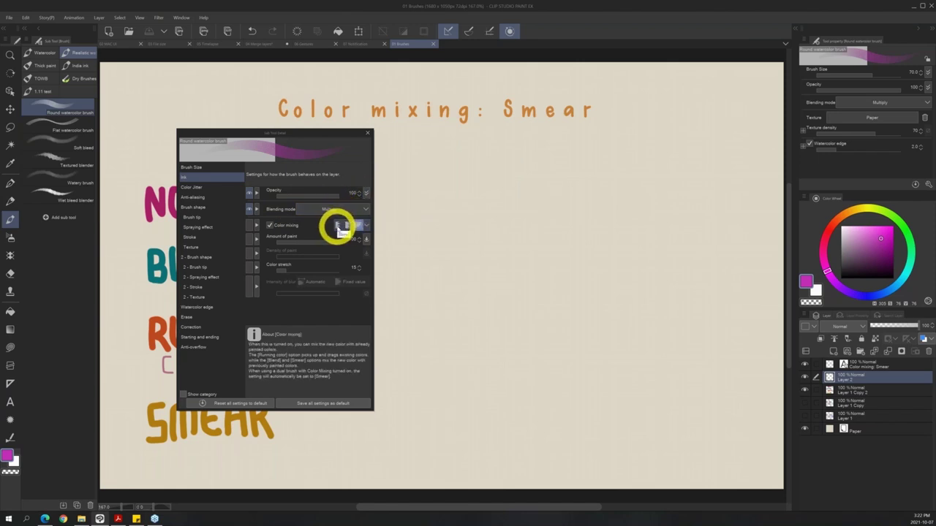
left_click(338, 226)
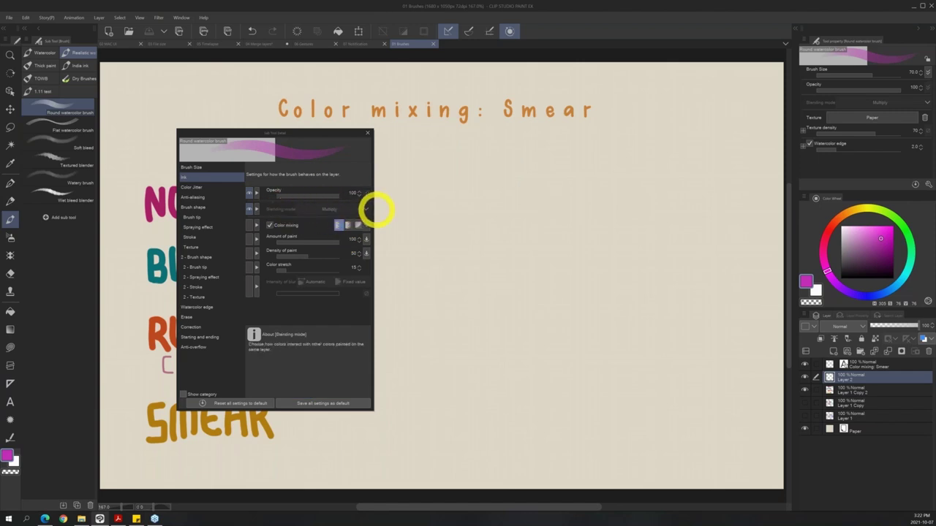
left_click(347, 227)
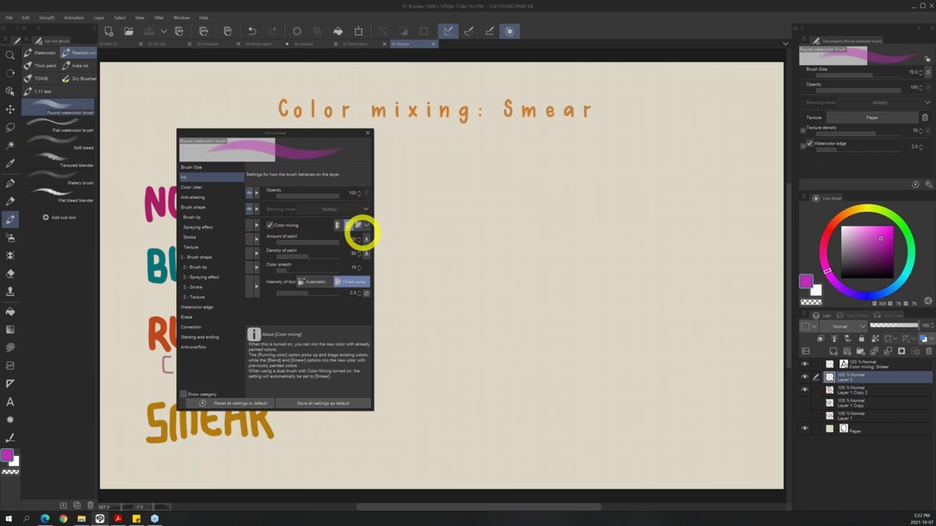
left_click(339, 225)
left_click(348, 225)
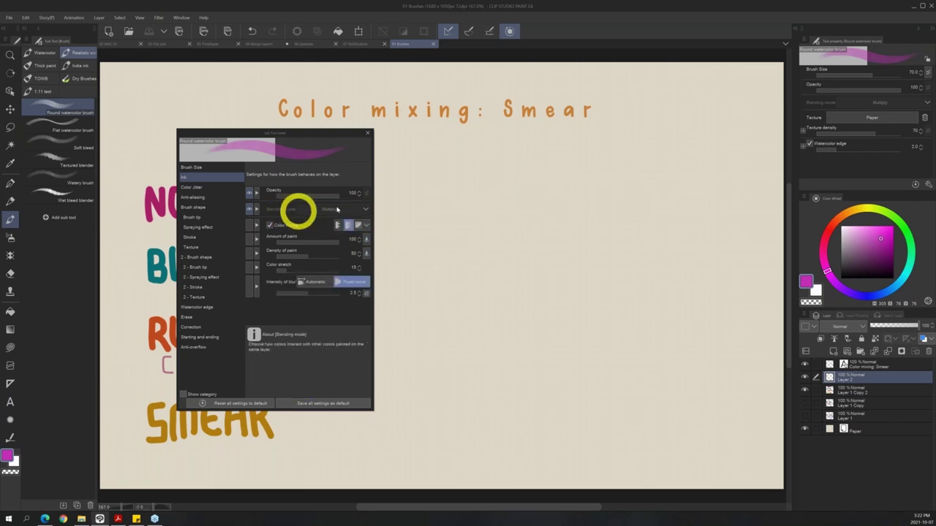
left_click(357, 226)
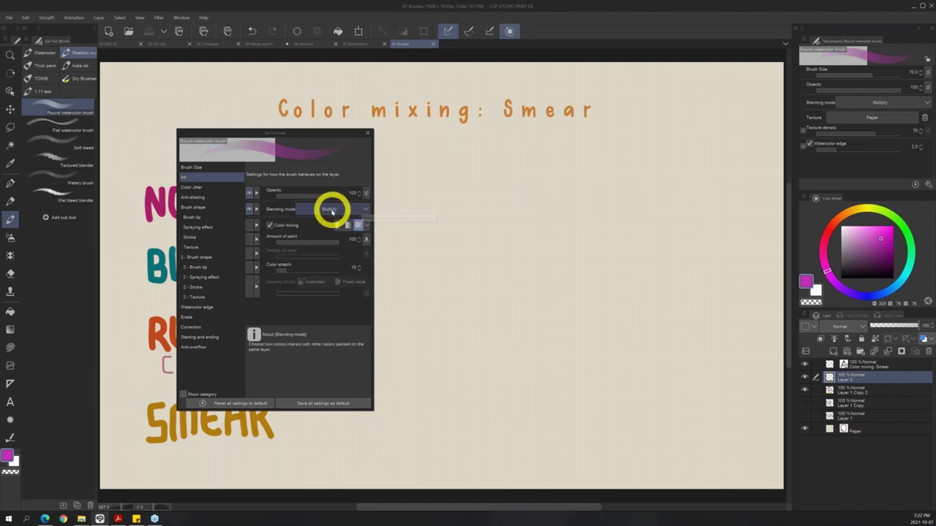
Look through the brush's blending mode list and its Opacity dynamics while Smear is active, leaving both unchanged.
left_click(345, 209)
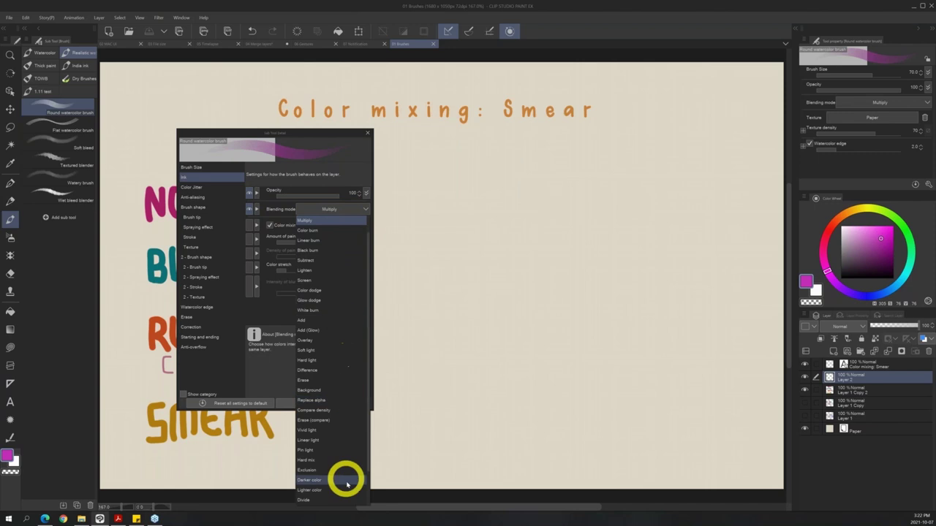
left_click(362, 210)
left_click(367, 193)
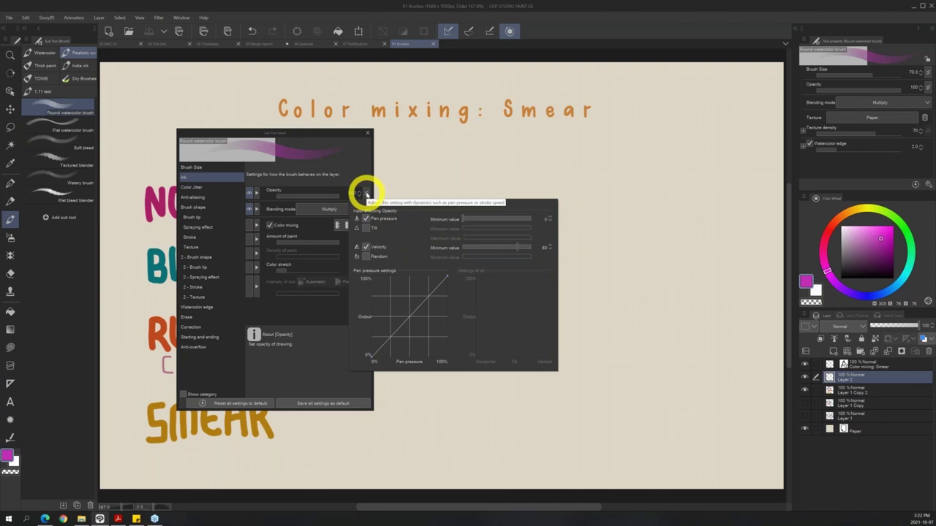
left_click(313, 227)
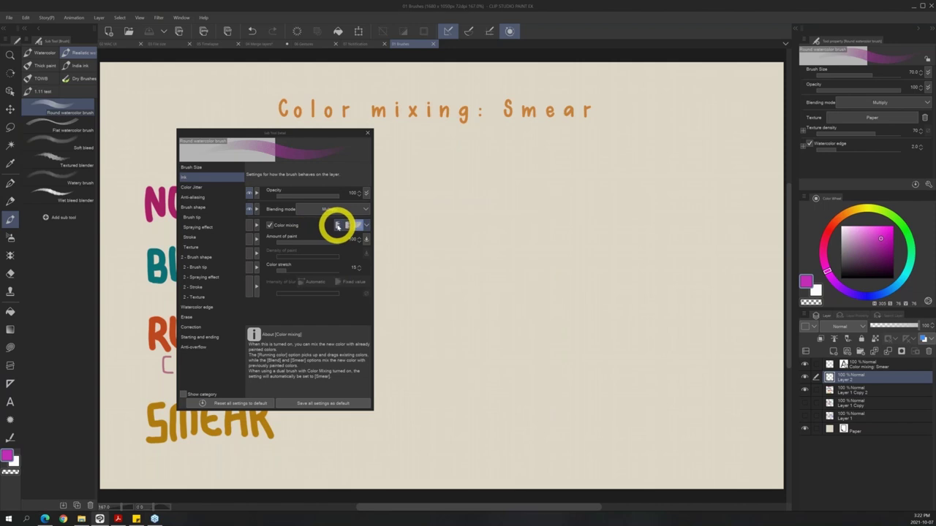
Compare the Opacity dynamics under Blend and Smear color mixing, ending on Smear.
left_click(339, 225)
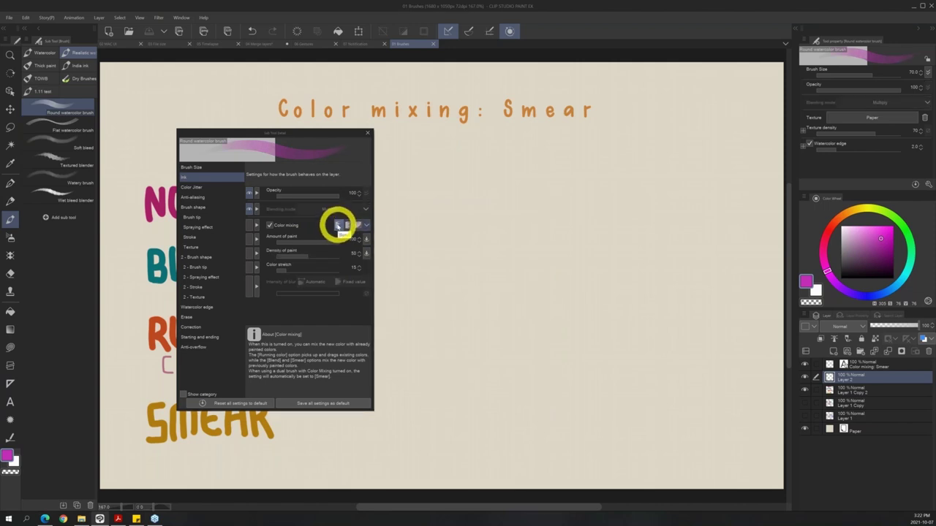
left_click(349, 225)
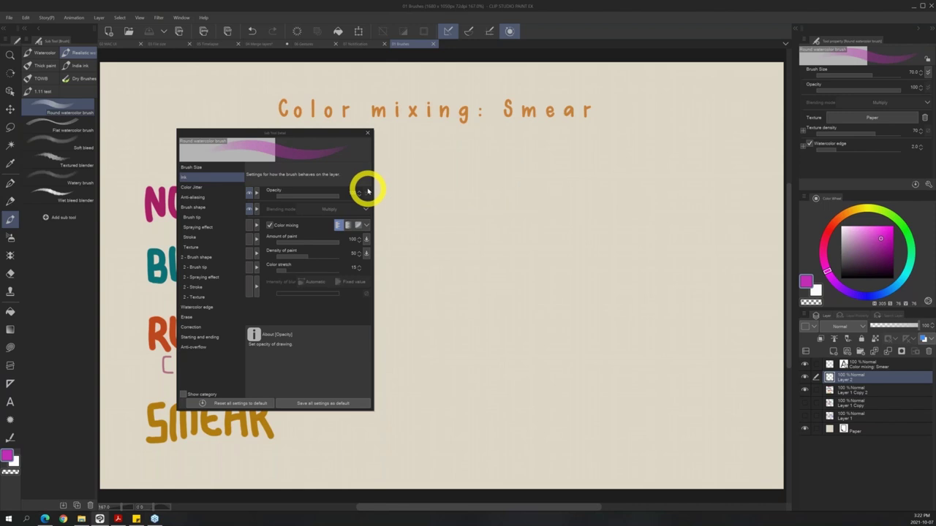
left_click_drag(309, 195, 349, 197)
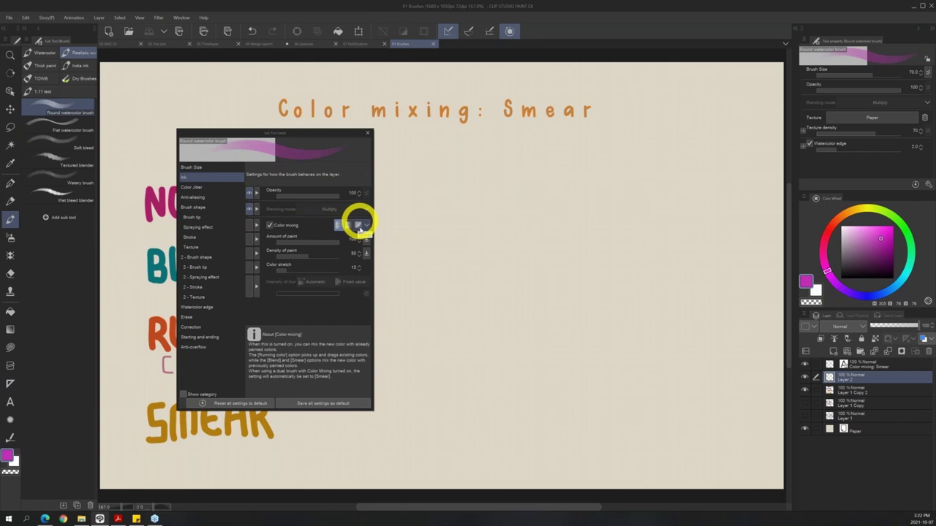
left_click(359, 225)
left_click(363, 191)
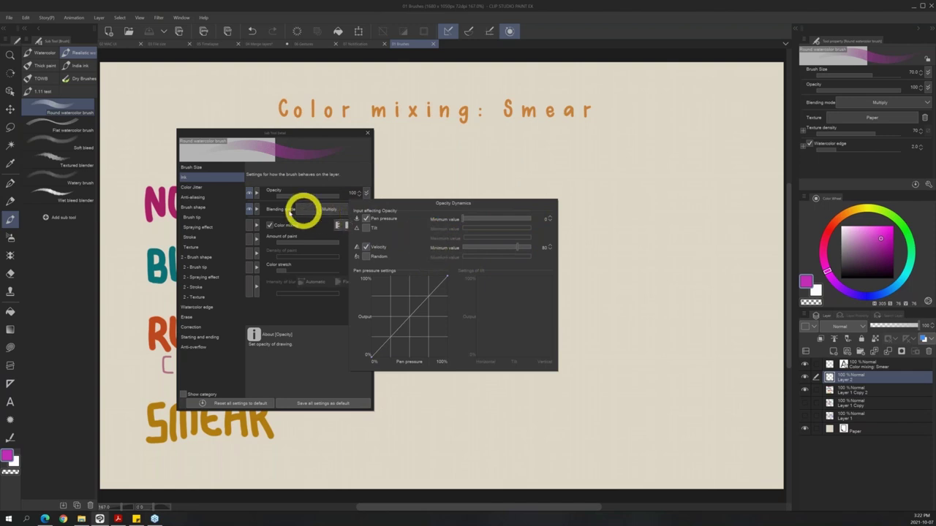
left_click(280, 209)
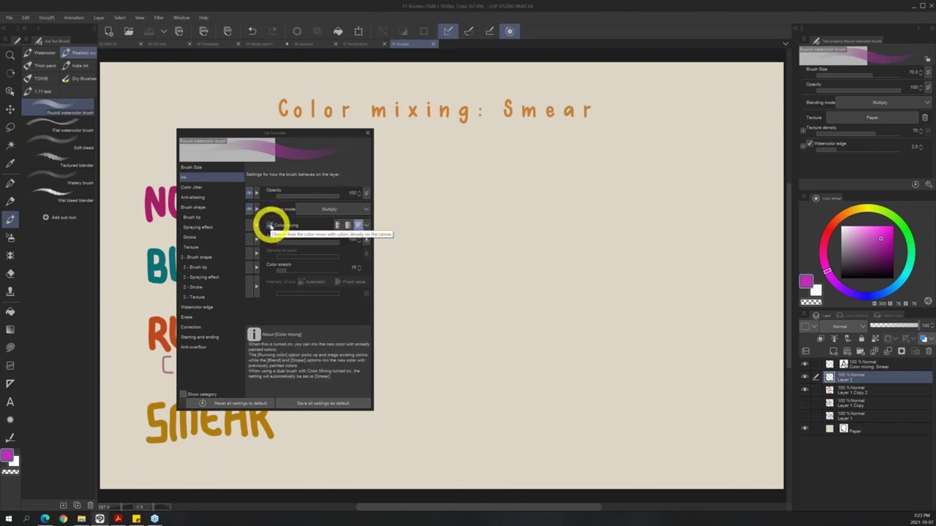
Turn off color mixing and paint one horizontal magenta stroke beside each of the Normal, Blend, Running Colors and Smear labels.
left_click(269, 226)
left_click_drag(341, 130, 186, 159)
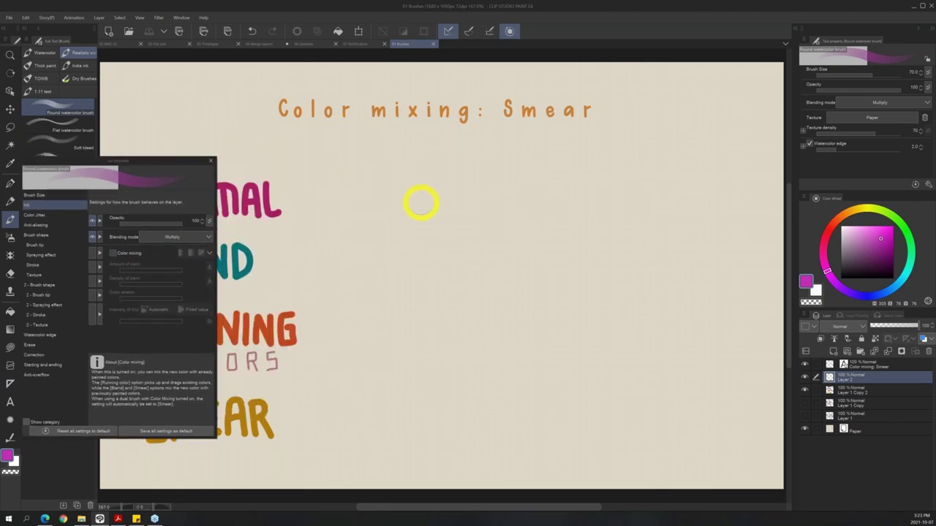
left_click_drag(342, 199, 529, 202)
left_click_drag(342, 263, 508, 262)
left_click_drag(340, 329, 514, 327)
left_click_drag(335, 415, 492, 404)
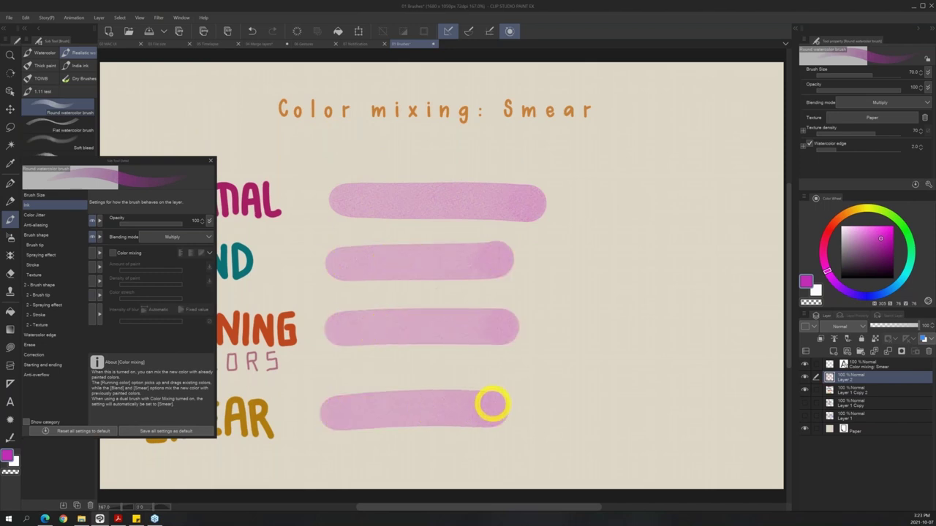
Choose a dark blue color and paint a stroke overlapping the end of the magenta stroke in the Normal row.
left_click(874, 295)
left_click_drag(881, 238, 893, 255)
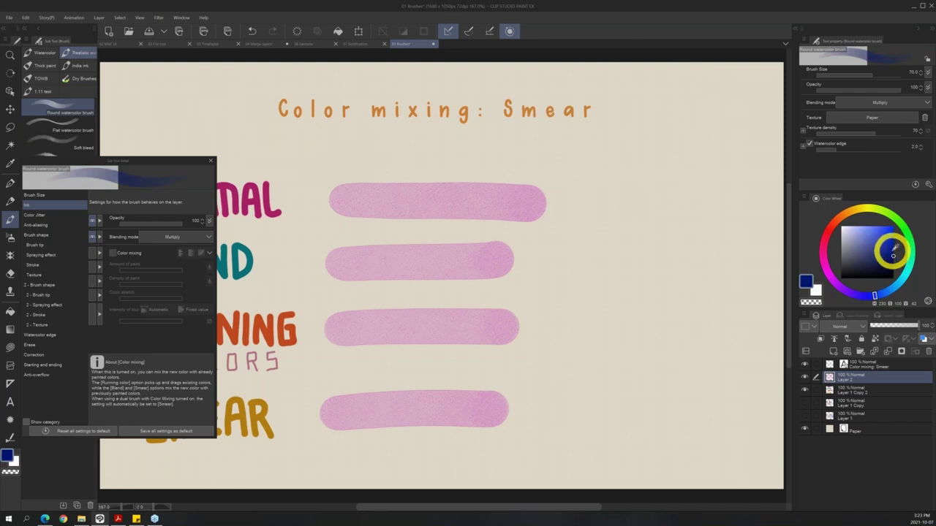
left_click_drag(182, 159, 751, 174)
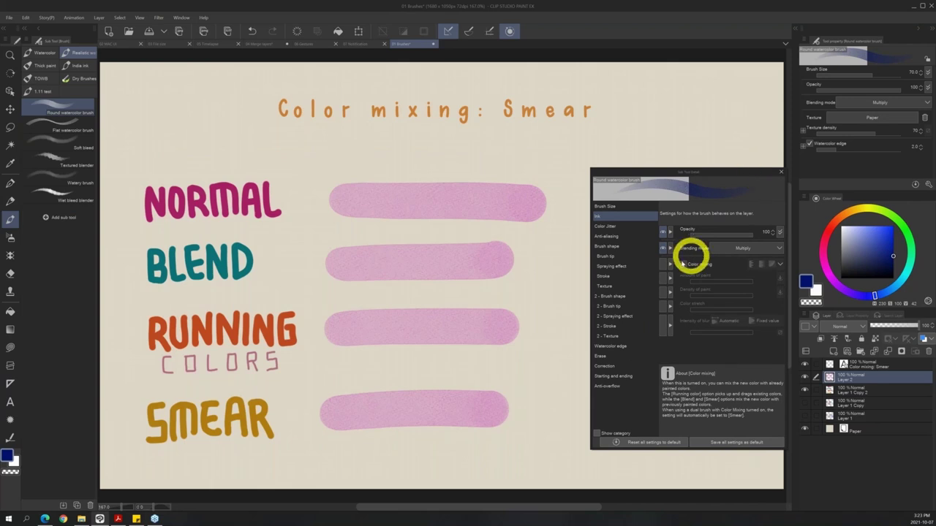
left_click_drag(733, 173, 240, 303)
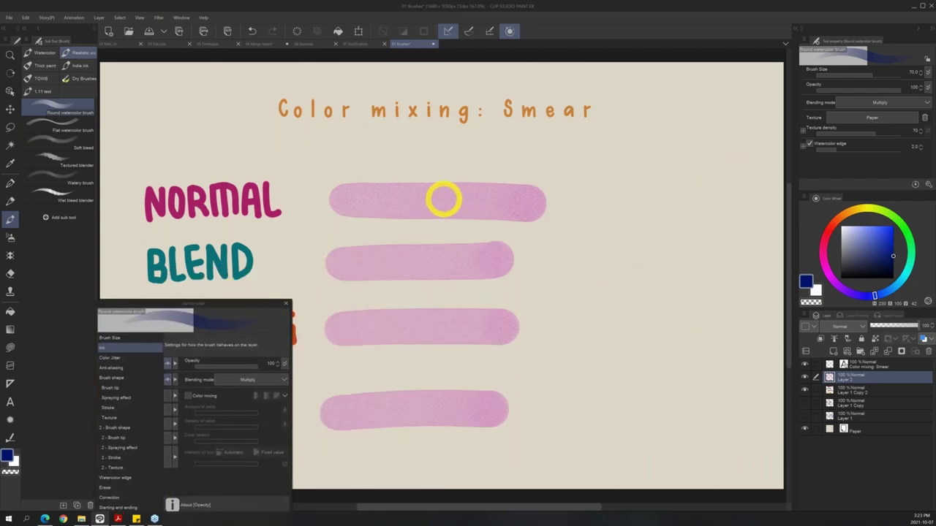
left_click_drag(443, 198, 660, 211)
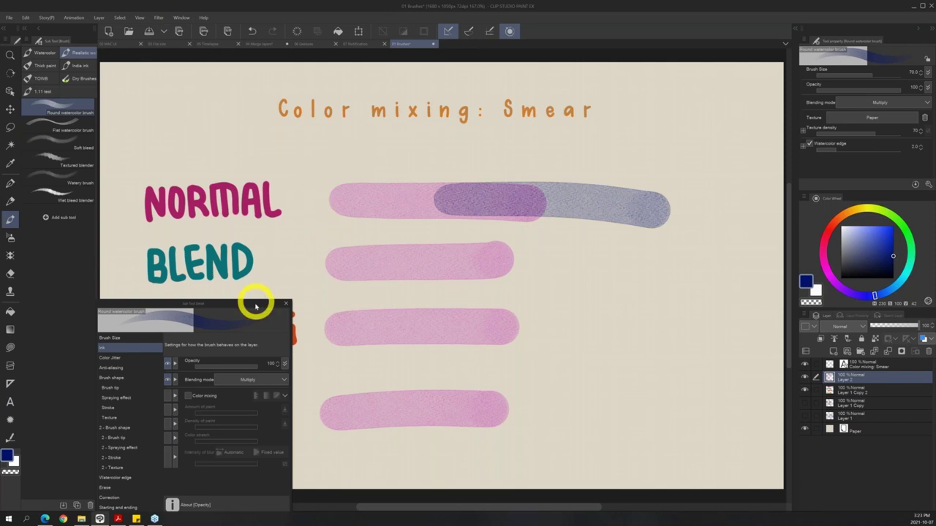
Select Layer 2 and Layer 1 Copy 2 together and shift them right, clear of the brush settings window.
left_click_drag(255, 305, 254, 206)
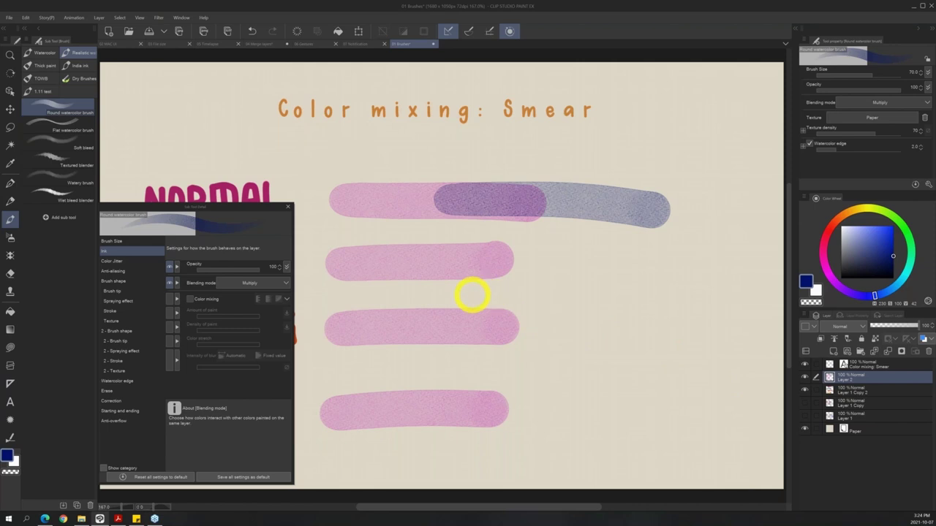
mouse_move(198, 290)
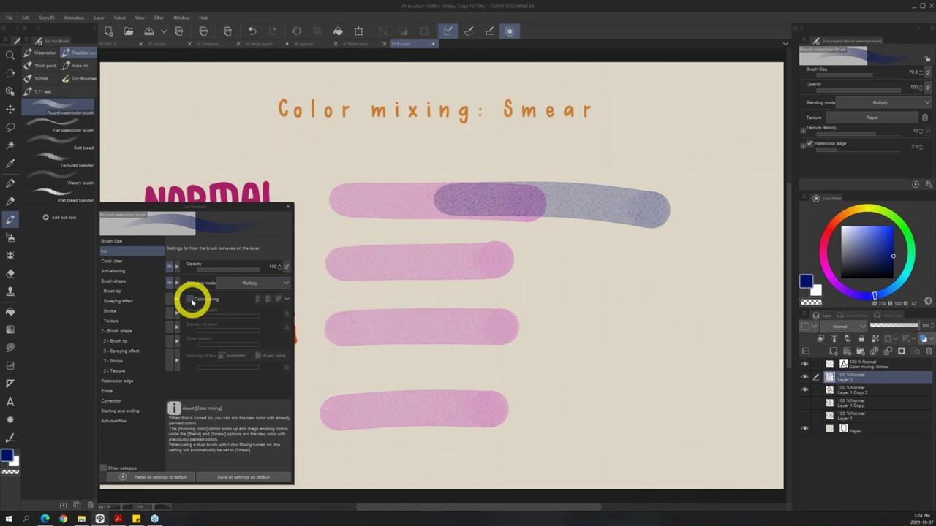
left_click_drag(243, 212, 150, 217)
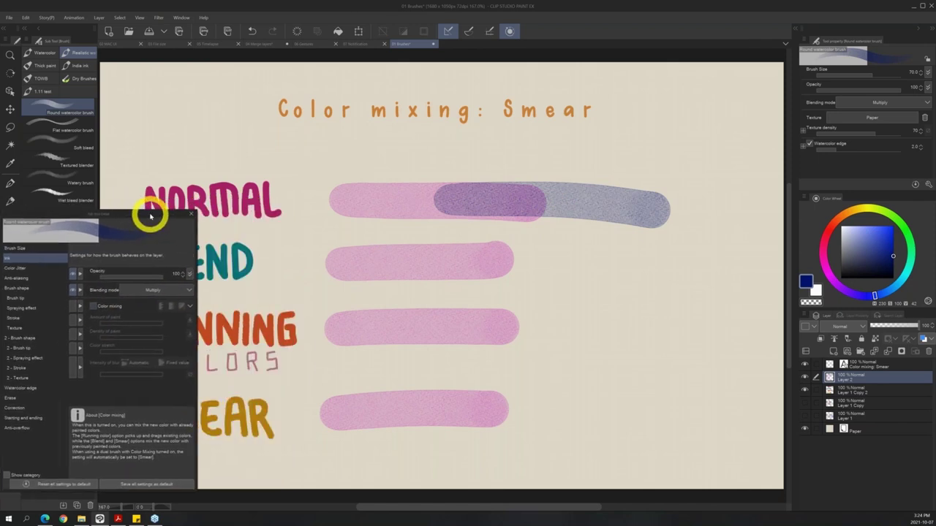
left_click(866, 391, "ctrl")
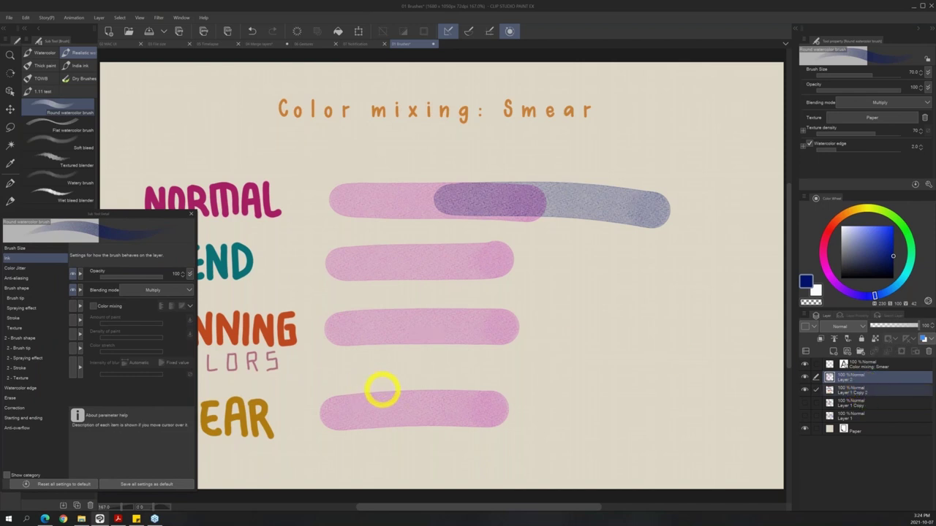
key("k")
left_click_drag(371, 416, 430, 418)
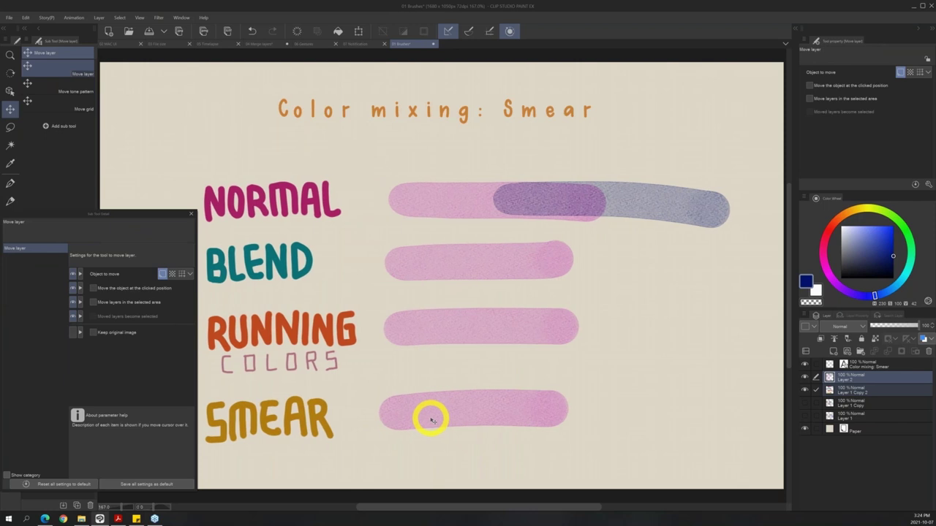
On Layer 2, enable the watercolor brush's color mixing in Blend mode and paint a dark blue stroke overlapping the Blend row's magenta stroke.
left_click(858, 376)
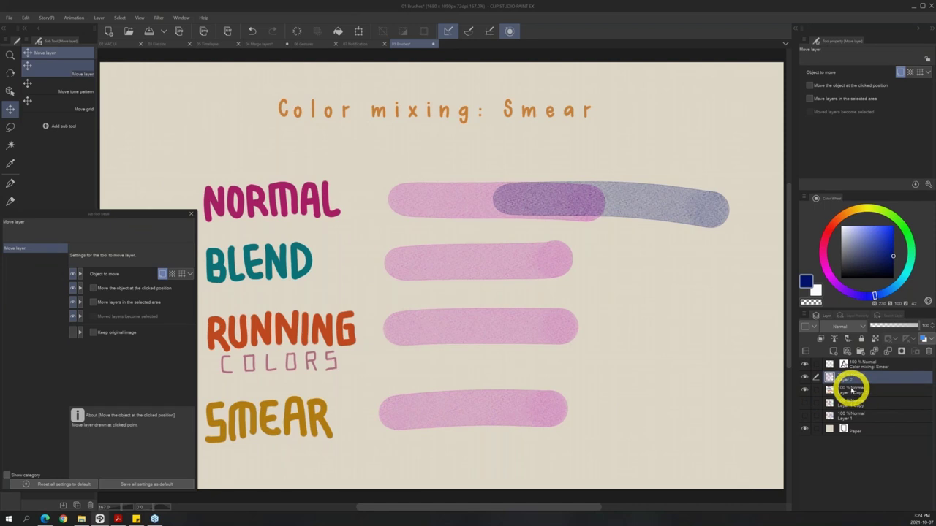
key("b")
left_click(29, 259)
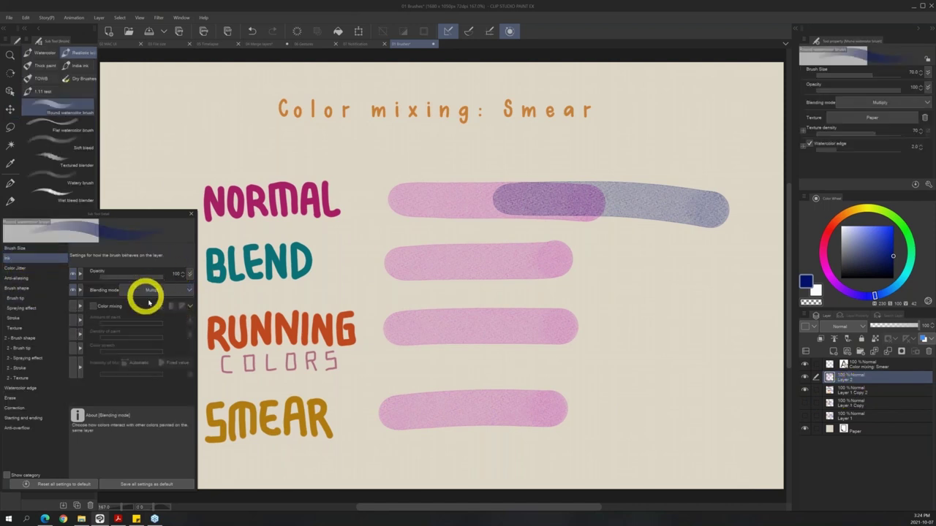
left_click(95, 305)
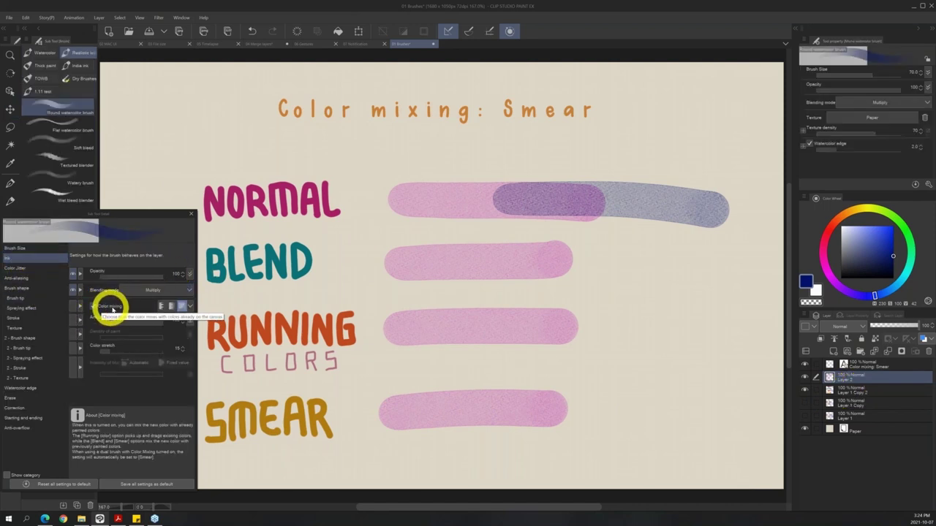
left_click(162, 307)
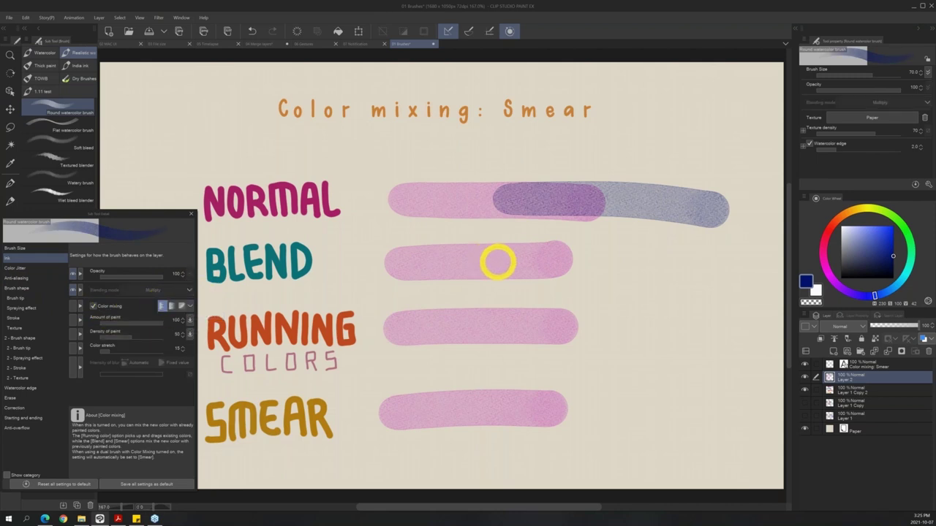
left_click_drag(497, 260, 697, 262)
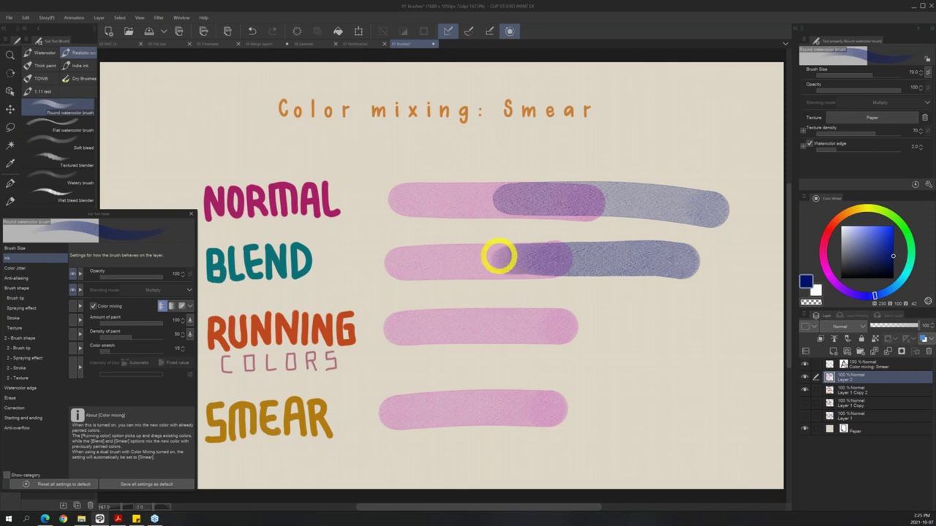
mouse_move(493, 260)
left_mouse_down()
mouse_move(560, 271)
mouse_move(532, 236)
mouse_move(574, 265)
mouse_move(532, 273)
mouse_move(560, 276)
mouse_move(553, 248)
mouse_move(554, 264)
mouse_move(658, 265)
mouse_move(614, 277)
left_mouse_up()
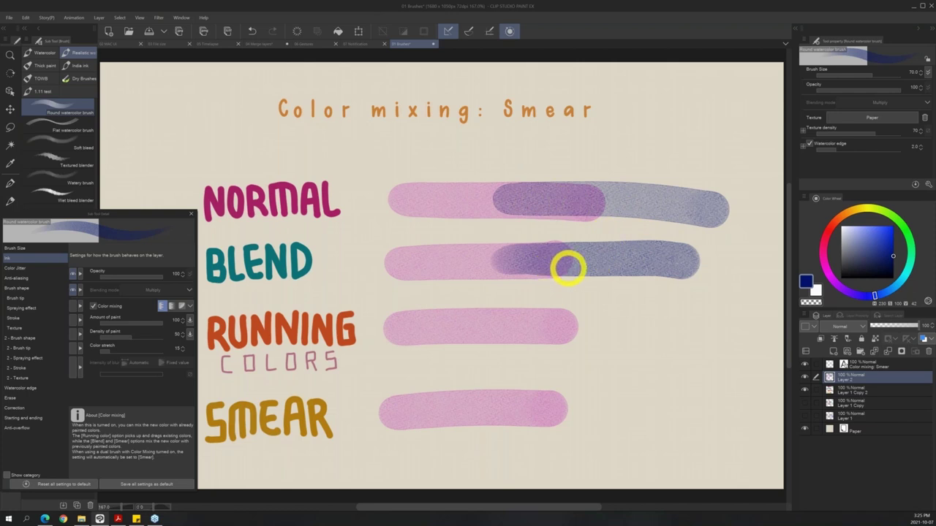
mouse_move(568, 268)
left_mouse_down()
mouse_move(487, 257)
mouse_move(567, 264)
left_mouse_up()
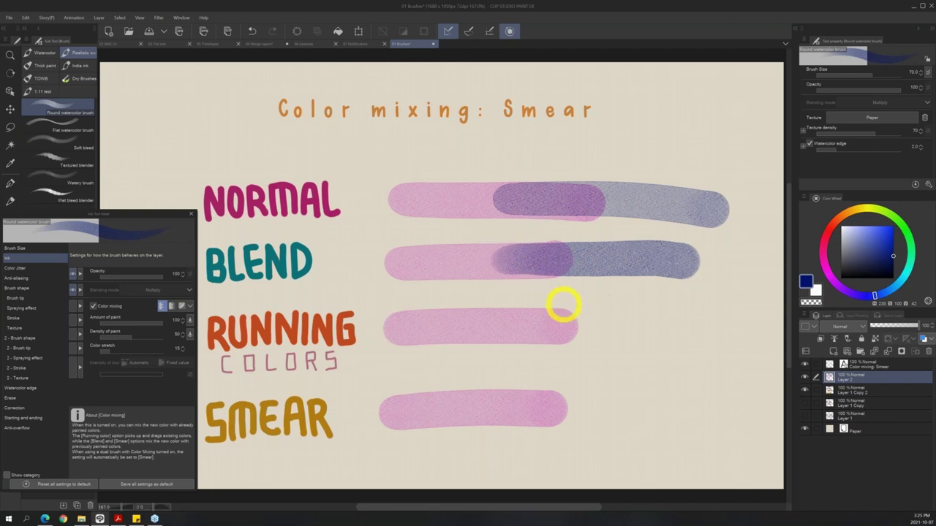
Switch color mixing to Running color and paint a dark blue stroke overlapping the magenta stroke in the Running Colors row.
left_click(171, 305)
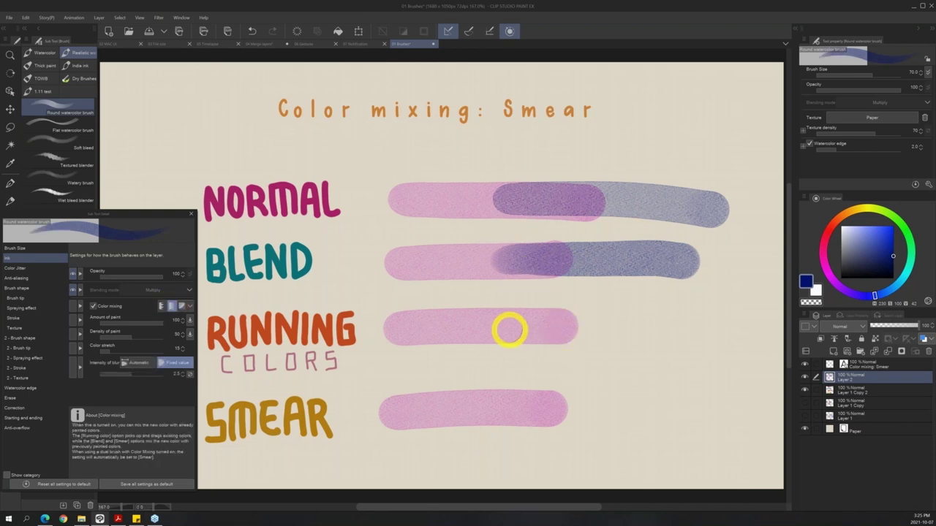
left_click_drag(495, 324, 720, 327)
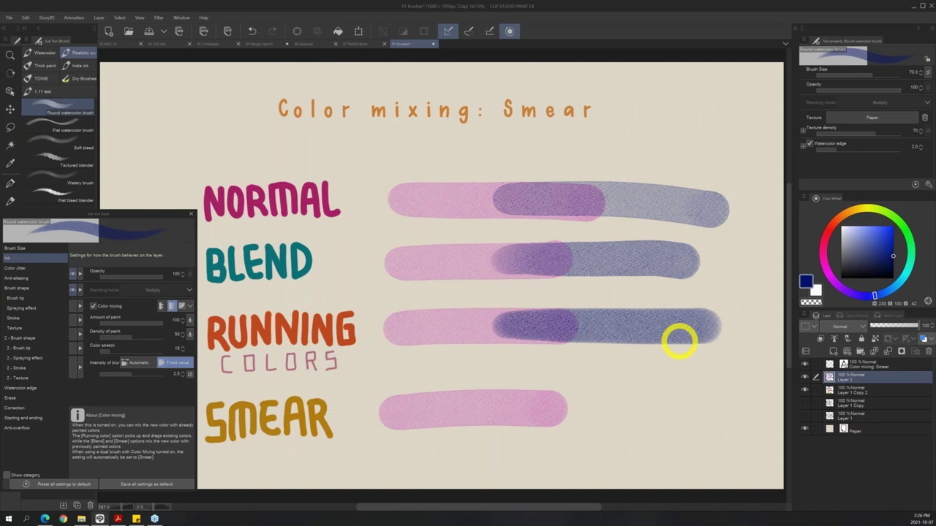
Switch color mixing to Smear and paint a dark blue stroke overlapping the magenta stroke in the Smear row.
left_click(181, 305)
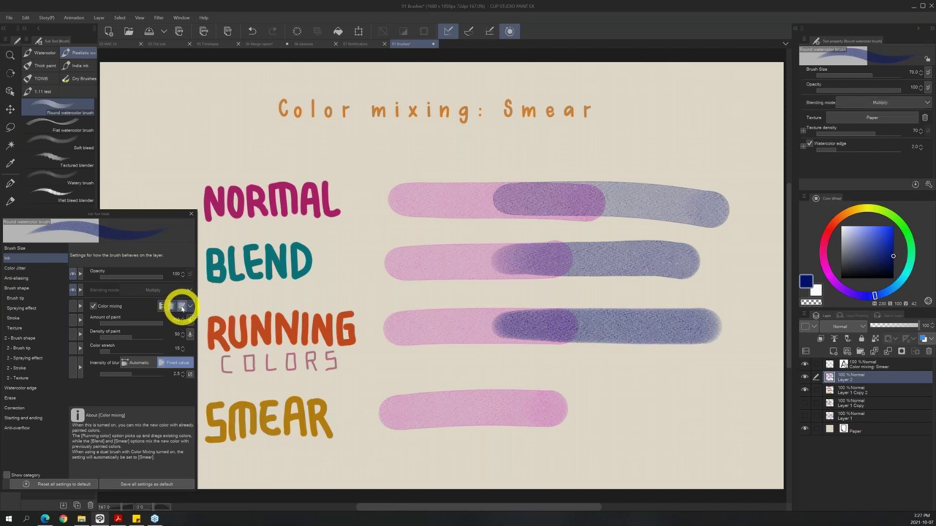
left_click(182, 306)
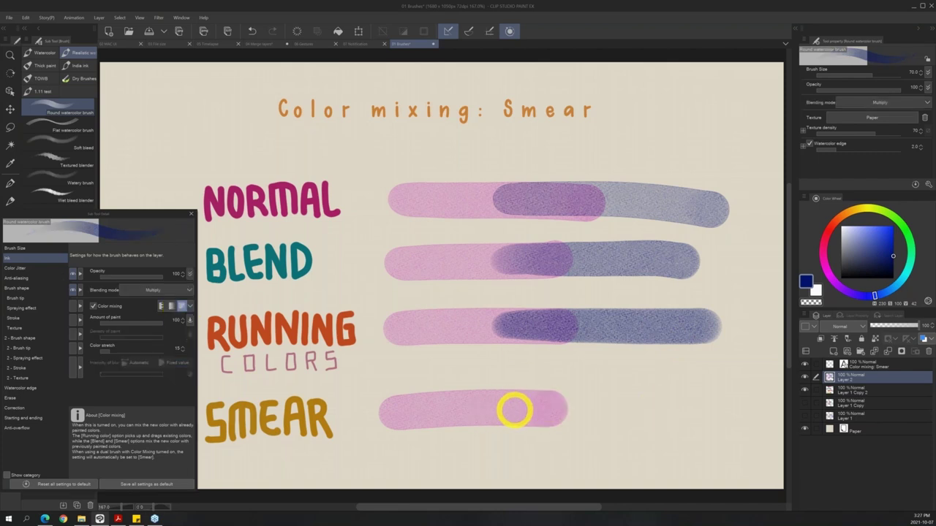
left_click_drag(493, 405, 701, 413)
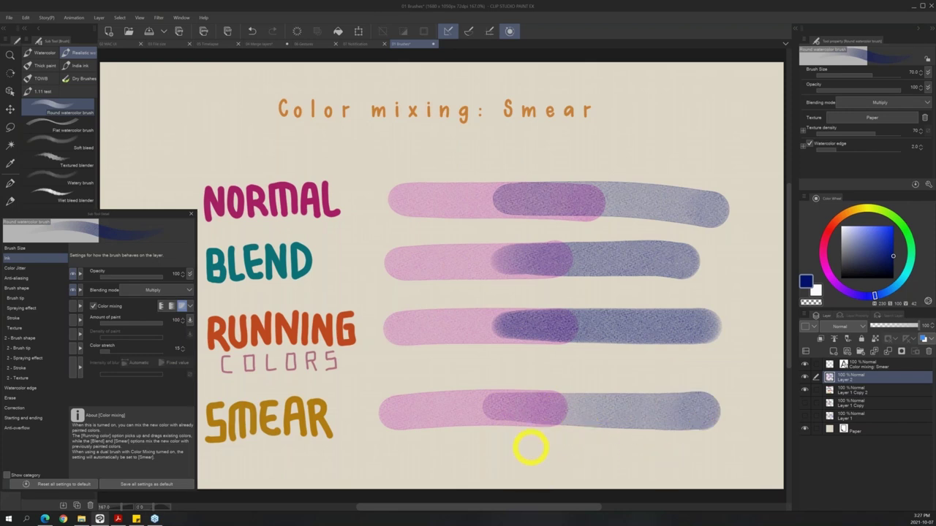
mouse_move(536, 439)
left_mouse_down()
mouse_move(514, 433)
mouse_move(544, 440)
mouse_move(639, 421)
mouse_move(577, 425)
mouse_move(582, 435)
mouse_move(692, 424)
left_mouse_up()
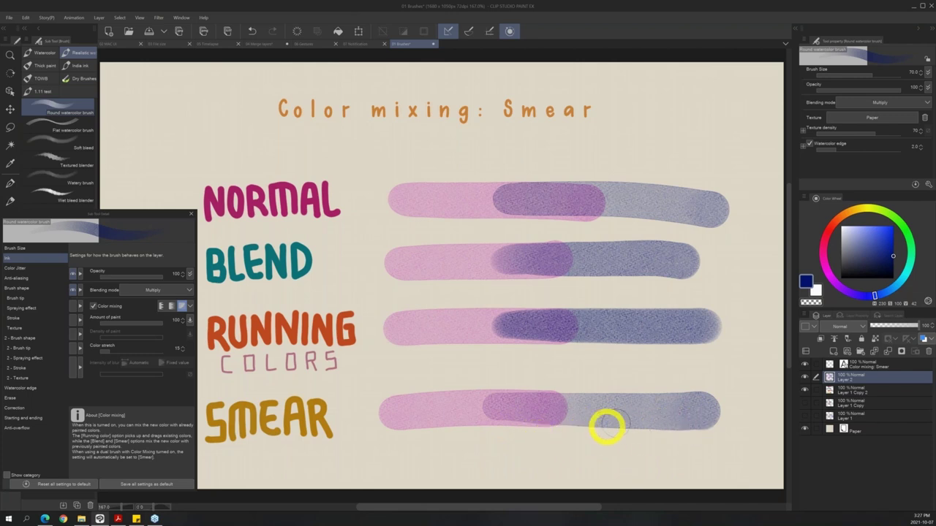
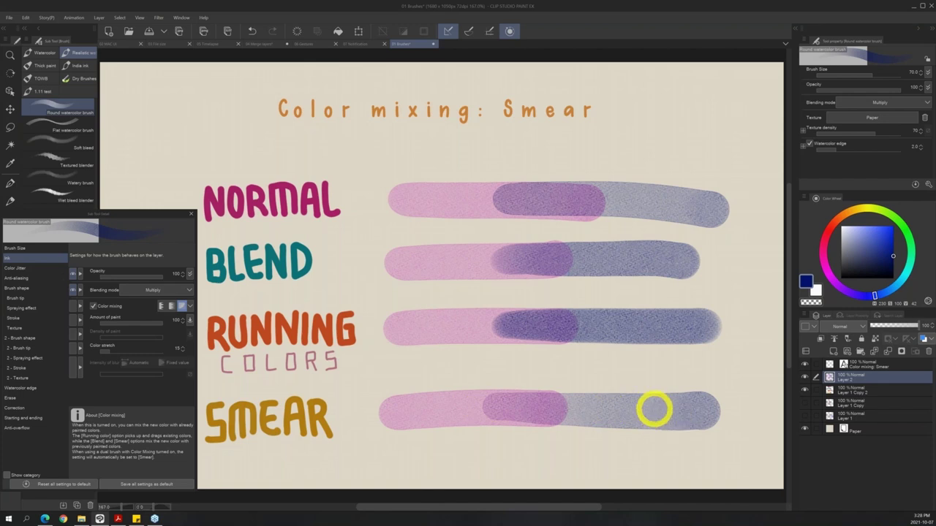
Choose an orange color, turn off color mixing and paint a stroke over the end of the Normal row's dark blue stroke.
left_click(905, 227)
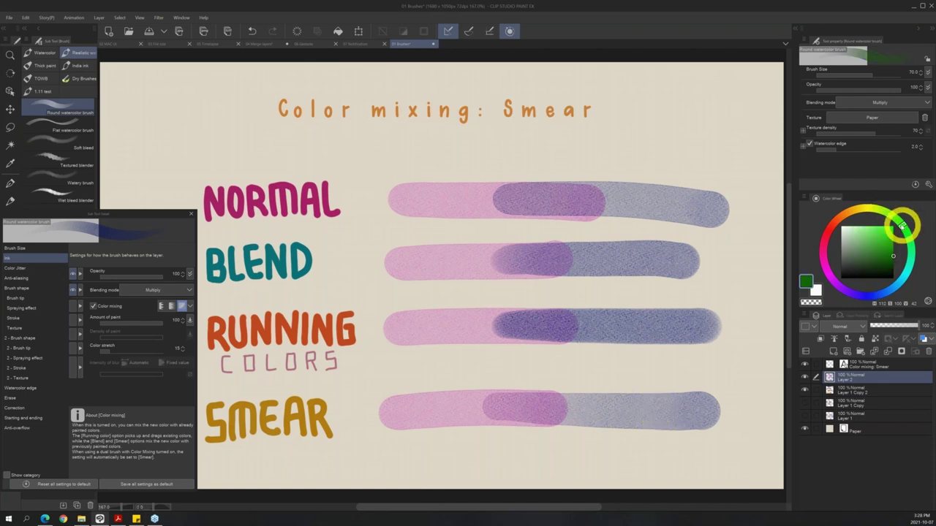
left_click(843, 219)
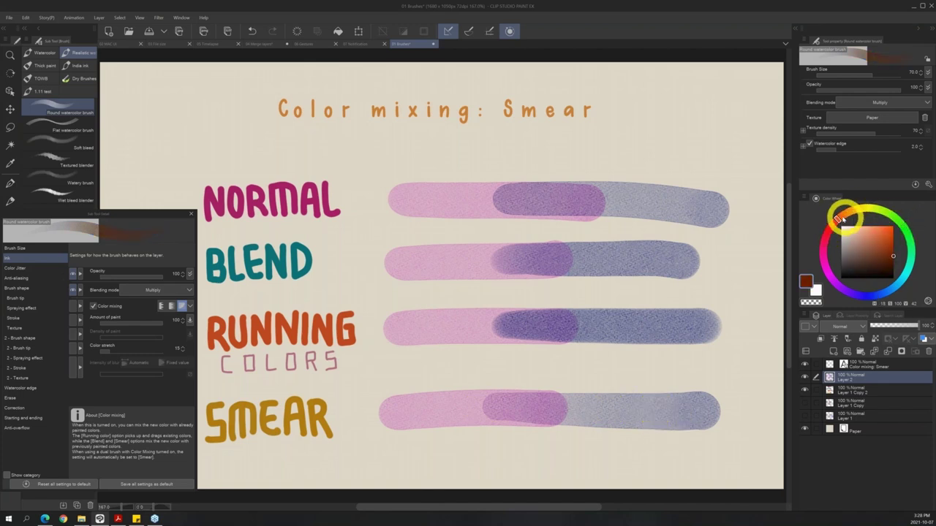
left_click(895, 238)
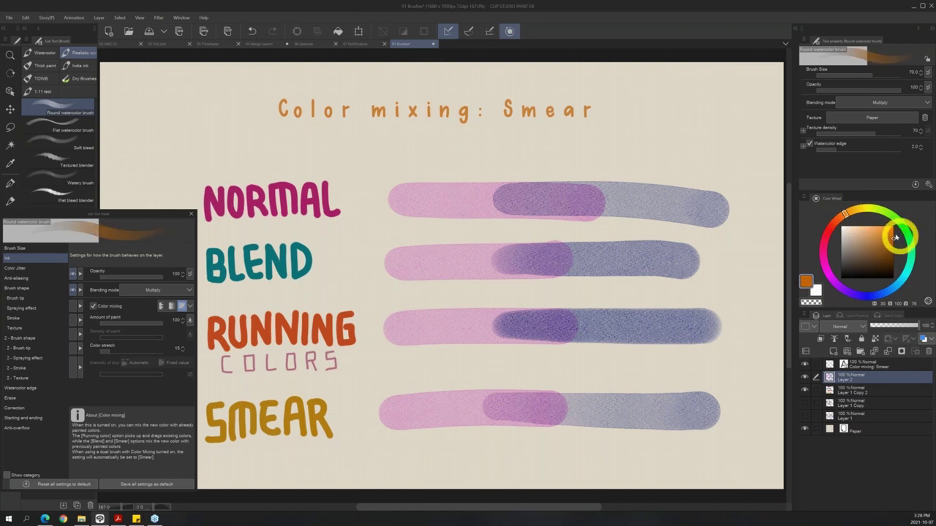
left_click(156, 307)
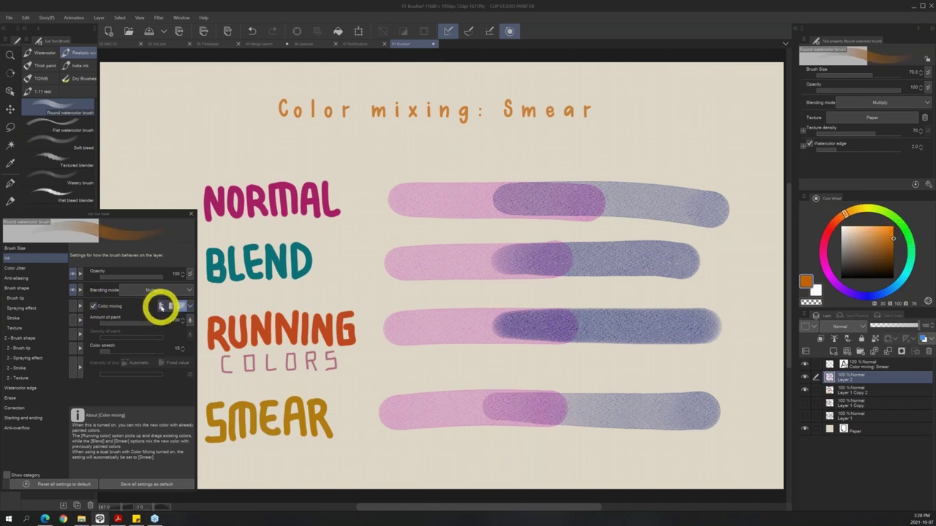
left_click(93, 306)
left_click_drag(642, 199, 779, 209)
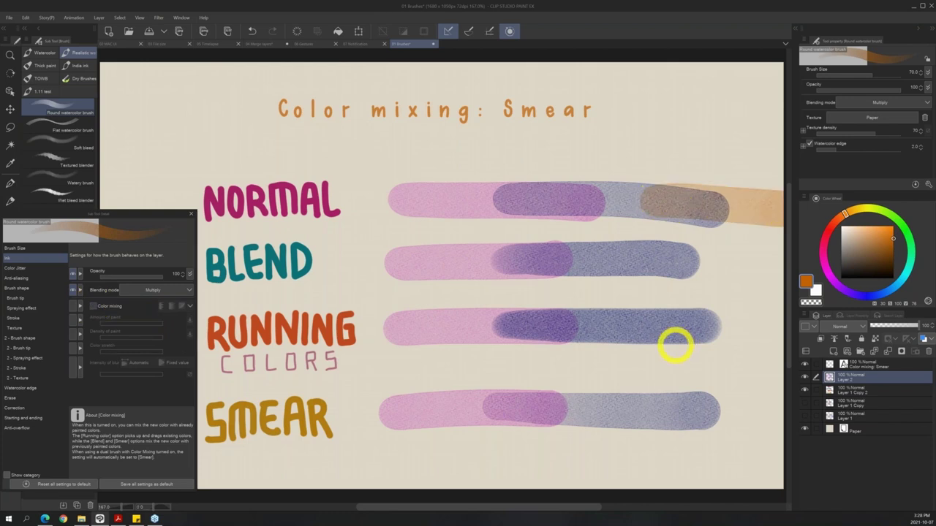
Enable color mixing in Blend mode and paint an orange stroke over the end of the Blend row's dark blue stroke.
left_click(92, 307)
left_click(159, 306)
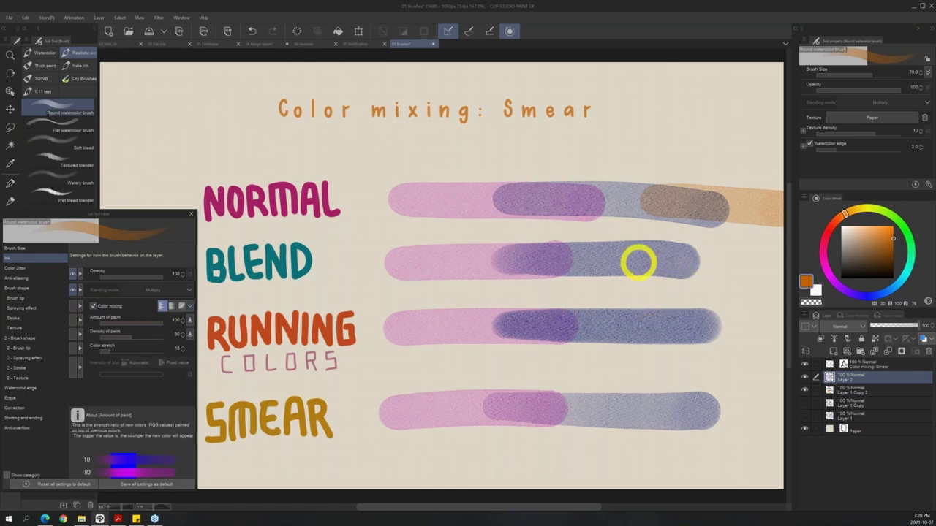
left_click_drag(633, 259, 779, 267)
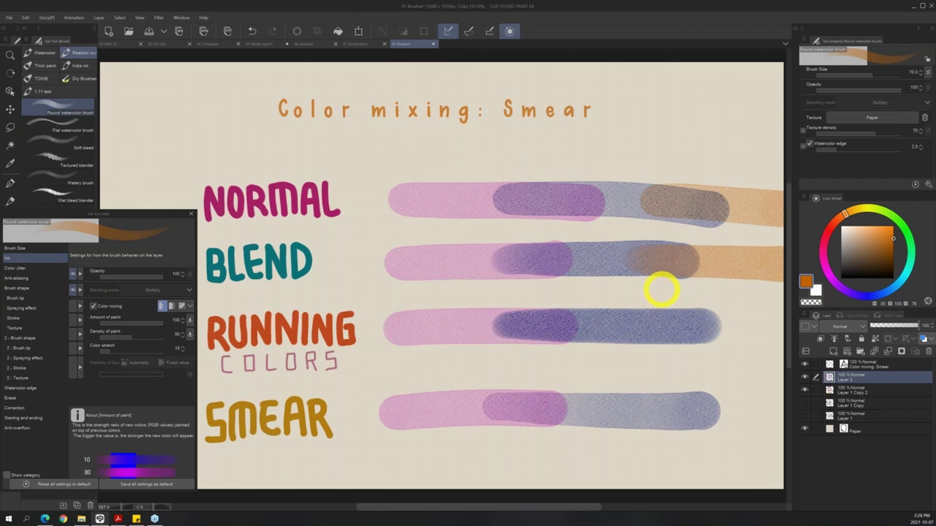
Paint orange strokes over the dark blue ends in the Running Colors and Smear rows, using Running color and Smear mixing respectively.
left_click(173, 305)
left_click_drag(627, 326, 788, 329)
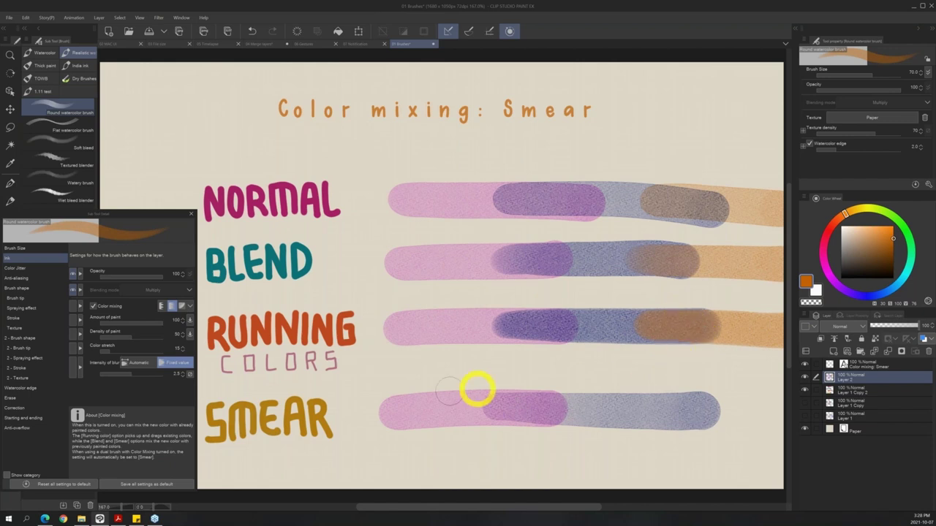
left_click(180, 307)
left_click_drag(615, 410, 779, 415)
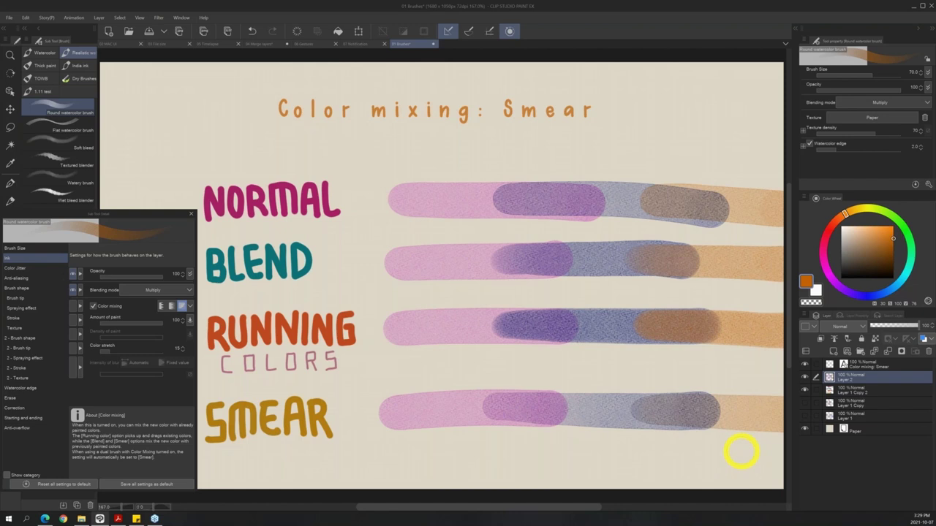
Hide Layer 2, add a new layer above it and activate the TOWB brush group.
left_click(805, 377)
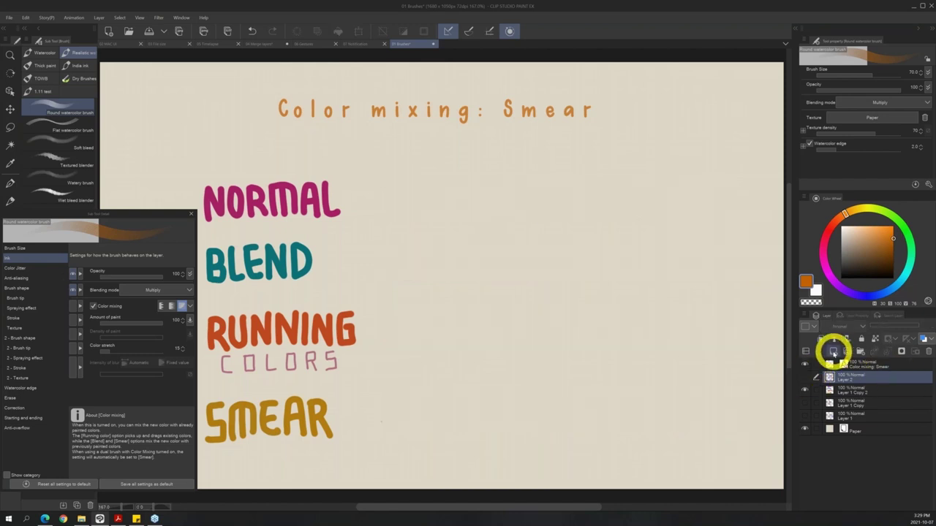
left_click(821, 339)
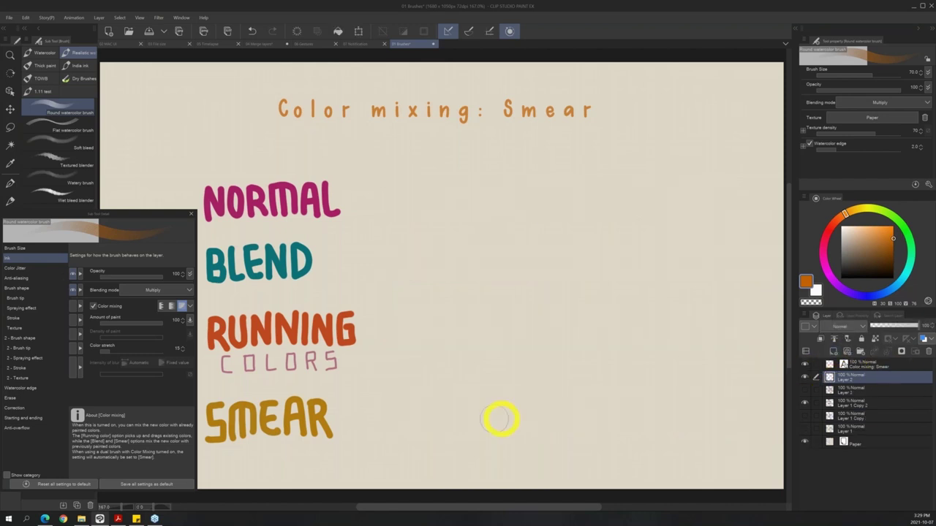
left_click(38, 79)
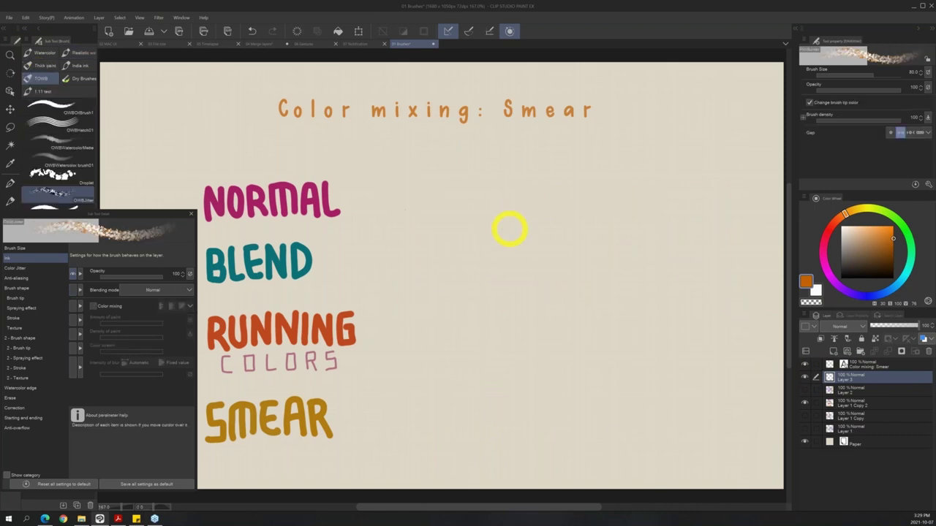
With the Round pen and a deep purple color, paint one thick horizontal stroke beside each of the four labels.
key("p")
left_click(852, 291)
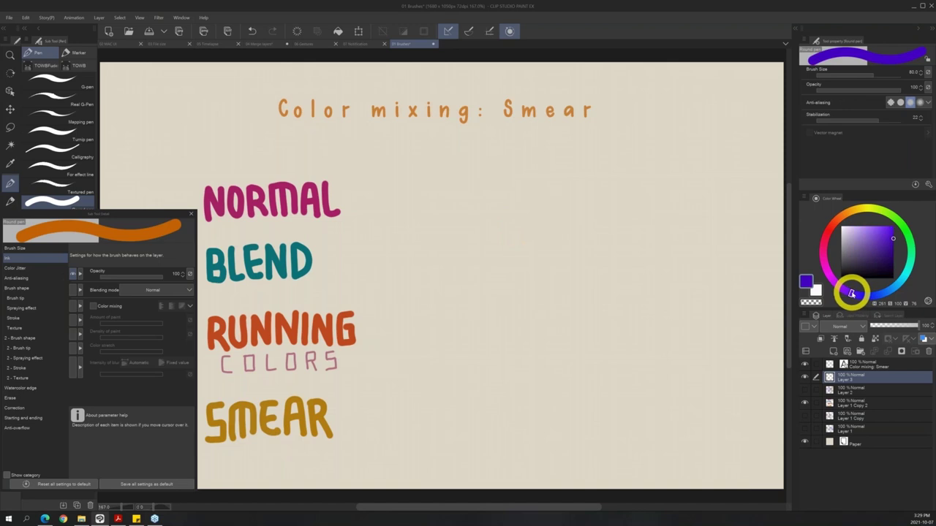
left_click(892, 243)
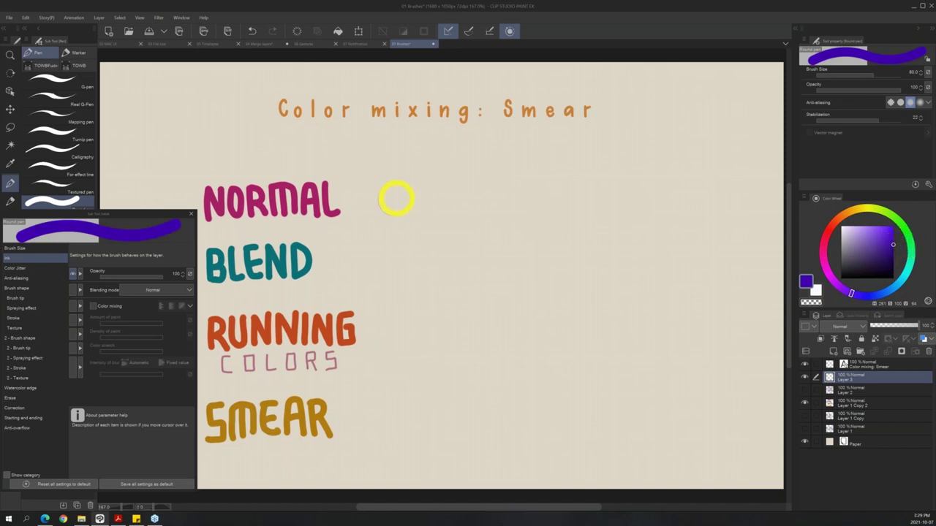
left_click_drag(384, 196, 552, 195)
left_click_drag(372, 258, 535, 257)
left_click_drag(385, 332, 533, 331)
left_click_drag(376, 415, 532, 415)
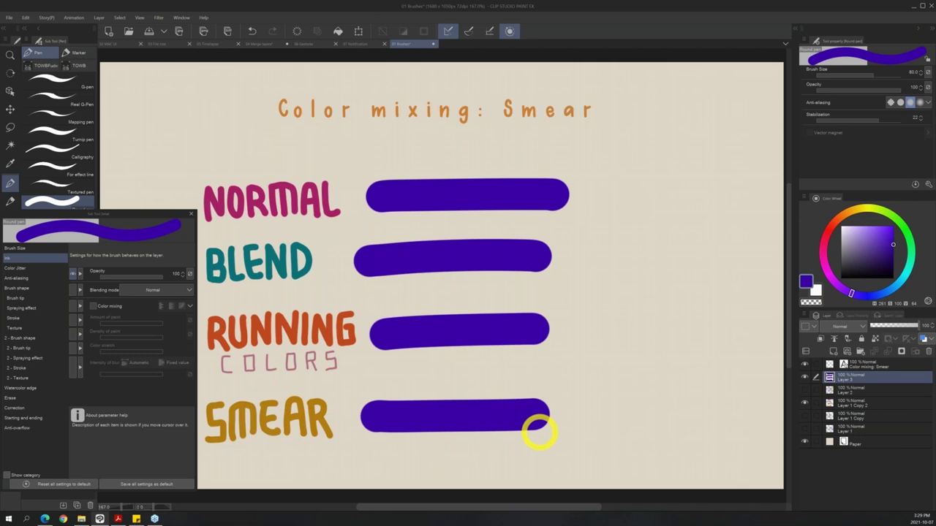
With the OWBJitter brush and a light magenta color, paint a stroke overlapping the end of the Normal row's purple stroke.
key("b")
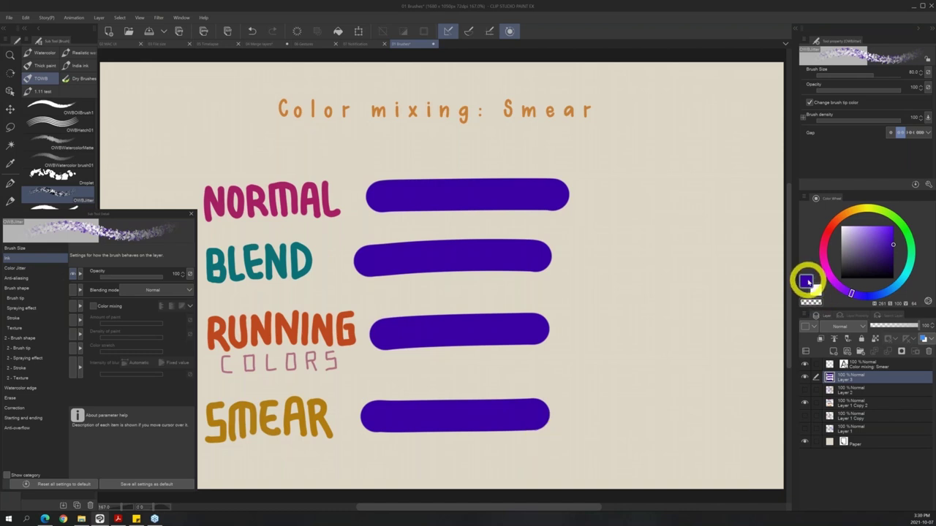
left_click(829, 271)
left_click_drag(884, 234, 876, 226)
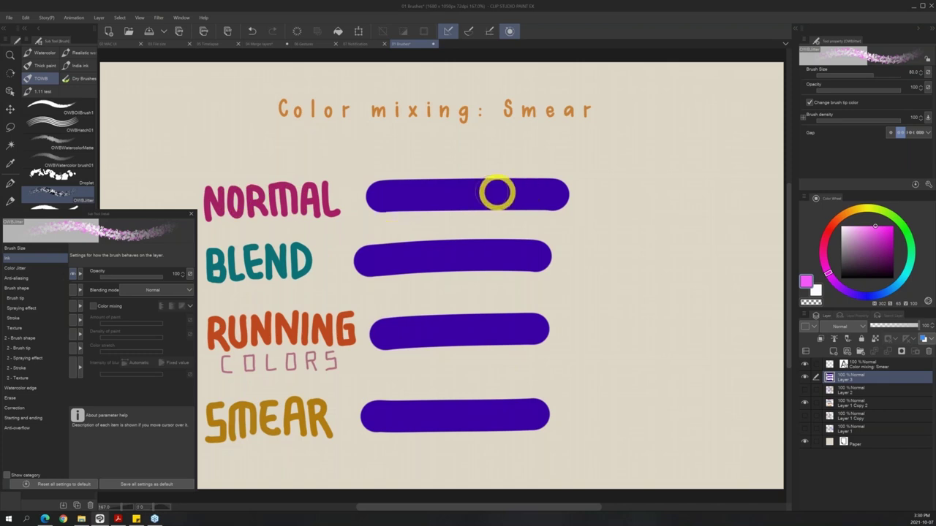
left_click_drag(489, 193, 701, 199)
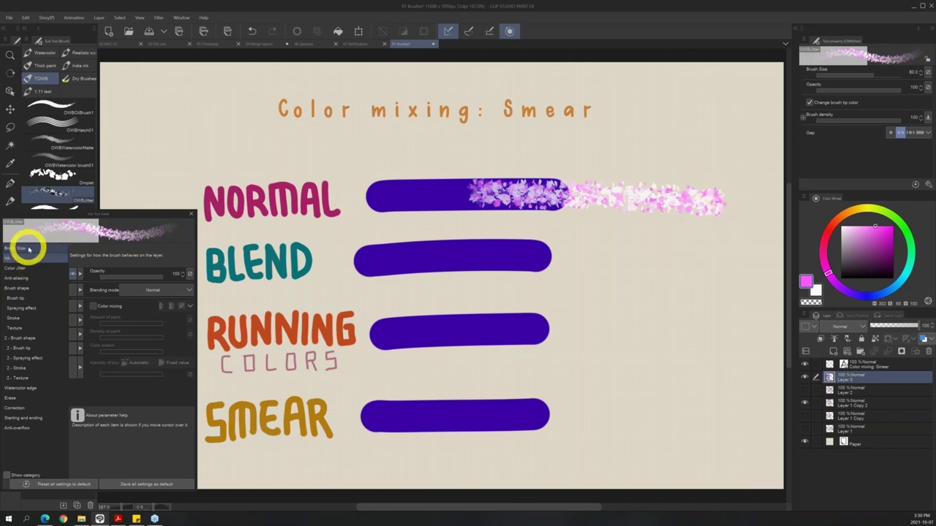
Examine the OWBJitter brush's tip images and its size preview enlarged to 400, and return the brush size to 80.
left_click(33, 298)
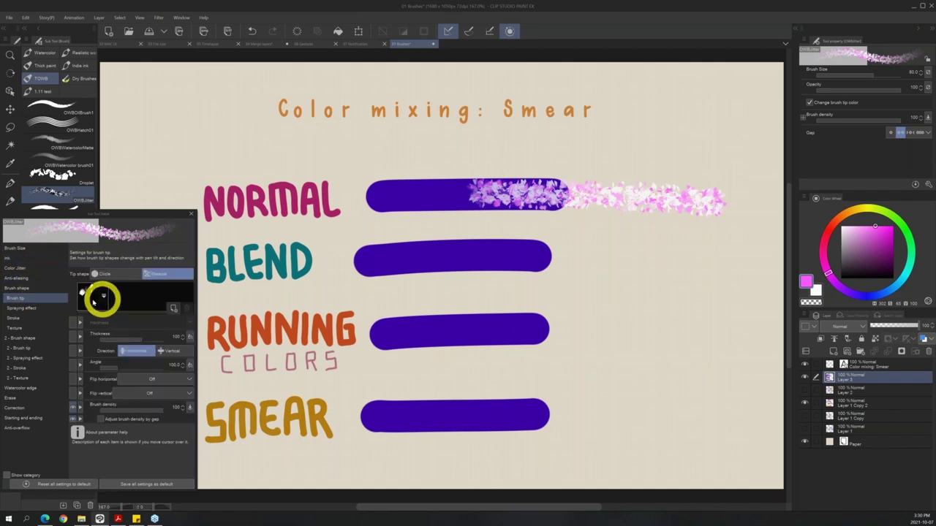
left_click(35, 249)
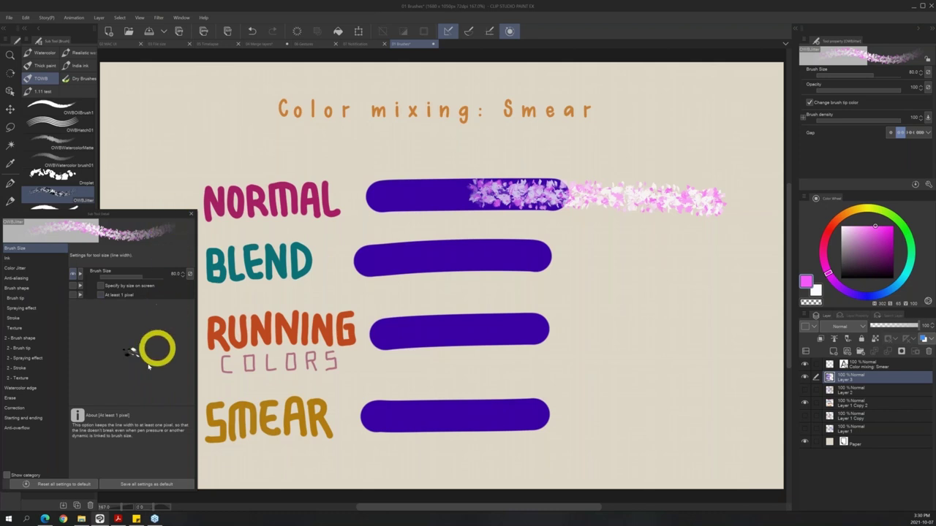
mouse_move(314, 362)
left_mouse_down()
mouse_move(278, 358)
mouse_move(271, 372)
left_mouse_up()
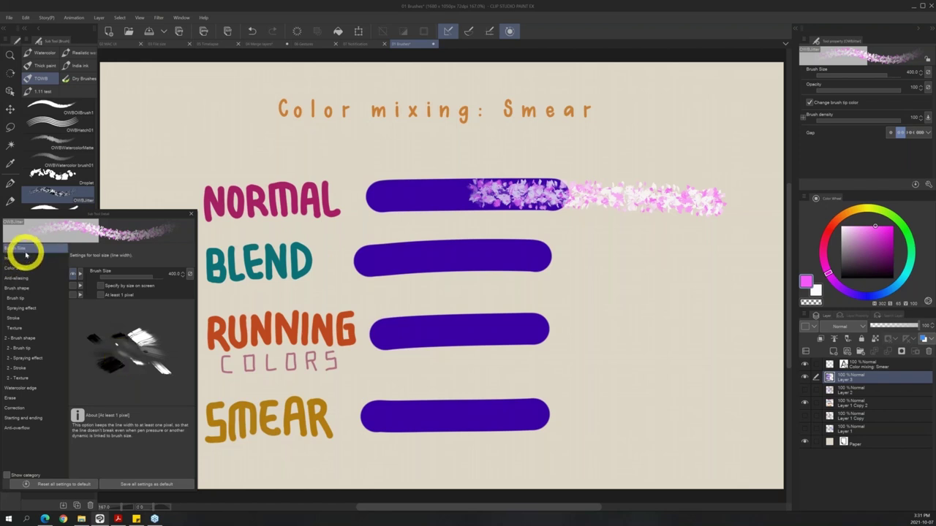
key("bracketleft")
key("bracketleft")
key("bracketleft")
key("bracketleft")
key("bracketleft")
key("bracketleft")
key("bracketleft")
key("bracketleft")
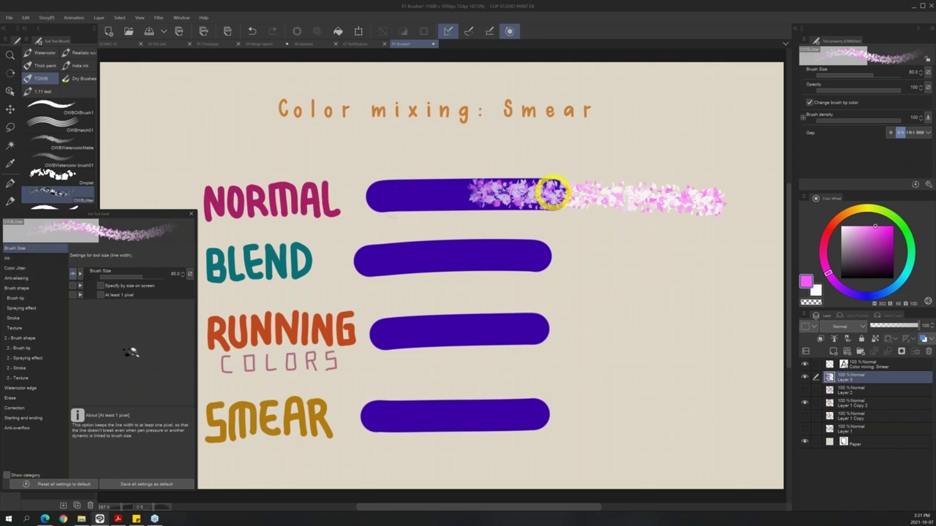
Enable the OWBJitter brush's color mixing in Blend mode and paint a light magenta stroke overlapping the Blend row's purple stroke.
left_click(55, 253)
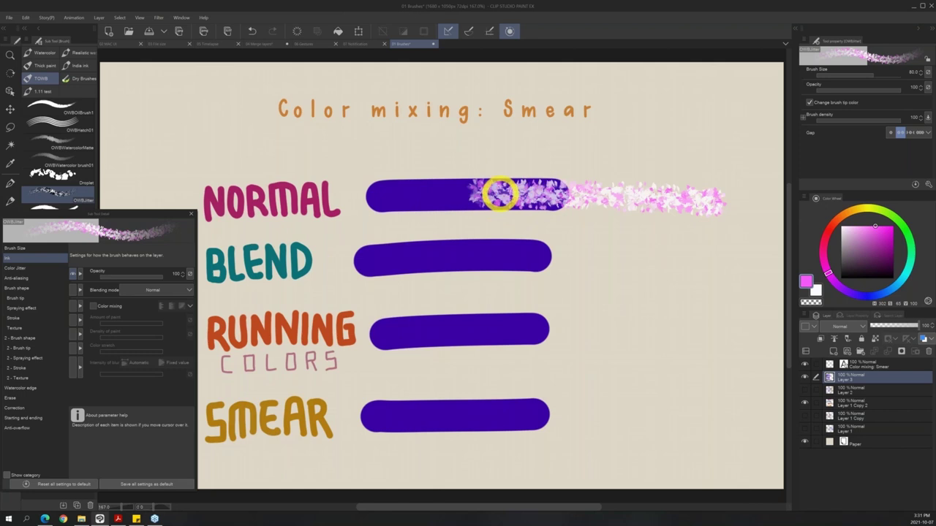
left_click(93, 306)
left_click(162, 307)
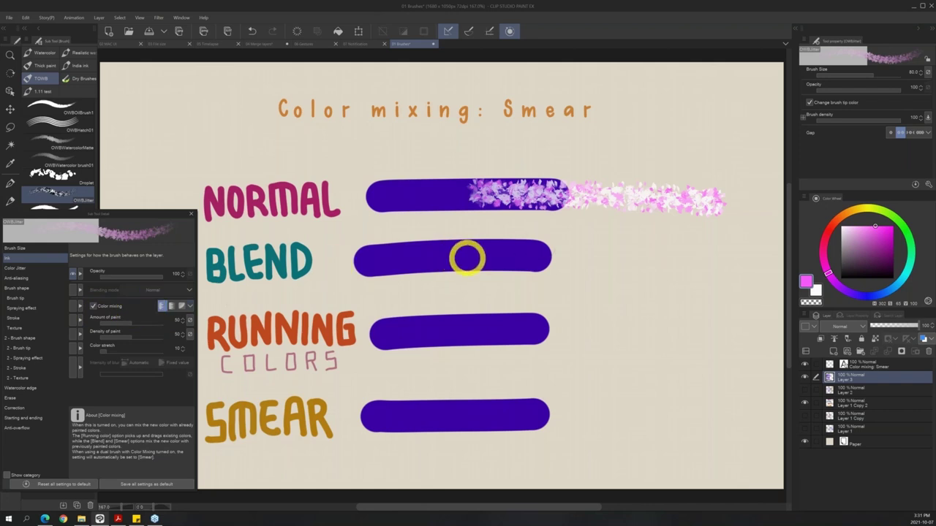
left_click_drag(490, 258, 730, 256)
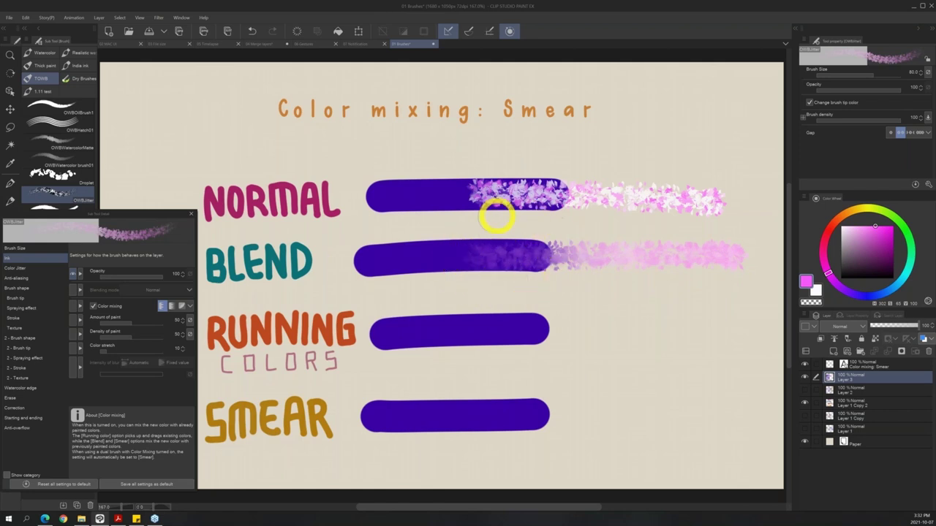
left_click_drag(545, 255, 498, 263)
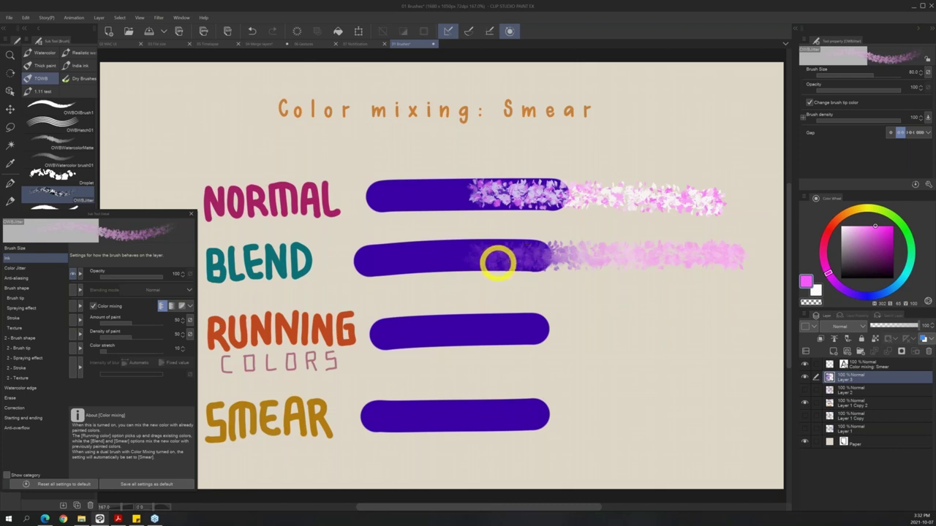
mouse_move(498, 262)
left_mouse_down()
mouse_move(549, 264)
mouse_move(507, 253)
mouse_move(589, 249)
mouse_move(552, 251)
mouse_move(583, 252)
mouse_move(530, 274)
mouse_move(542, 274)
mouse_move(511, 264)
mouse_move(610, 258)
mouse_move(603, 244)
mouse_move(531, 233)
mouse_move(496, 248)
mouse_move(493, 265)
mouse_move(588, 256)
mouse_move(568, 238)
mouse_move(471, 255)
left_mouse_up()
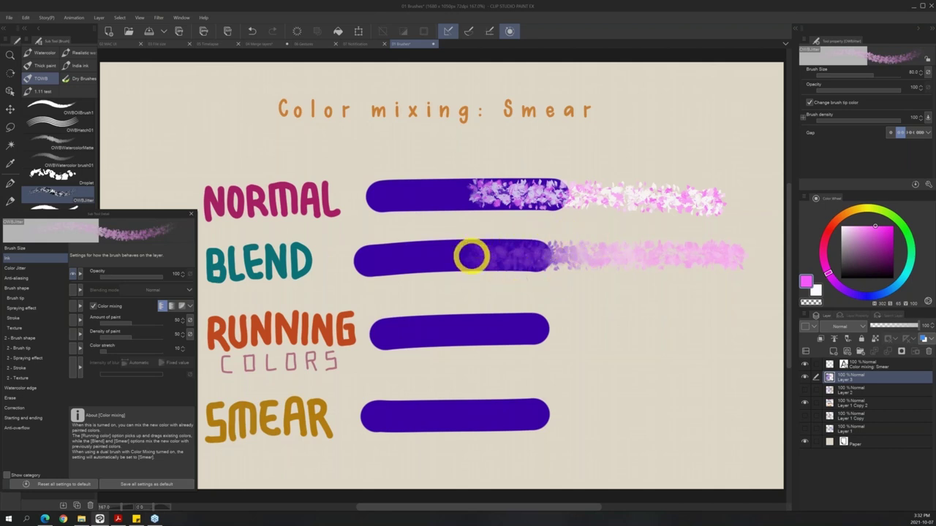
mouse_move(518, 283)
left_mouse_down()
mouse_move(541, 272)
mouse_move(553, 246)
mouse_move(513, 221)
mouse_move(455, 238)
mouse_move(450, 269)
mouse_move(550, 286)
mouse_move(597, 274)
left_mouse_up()
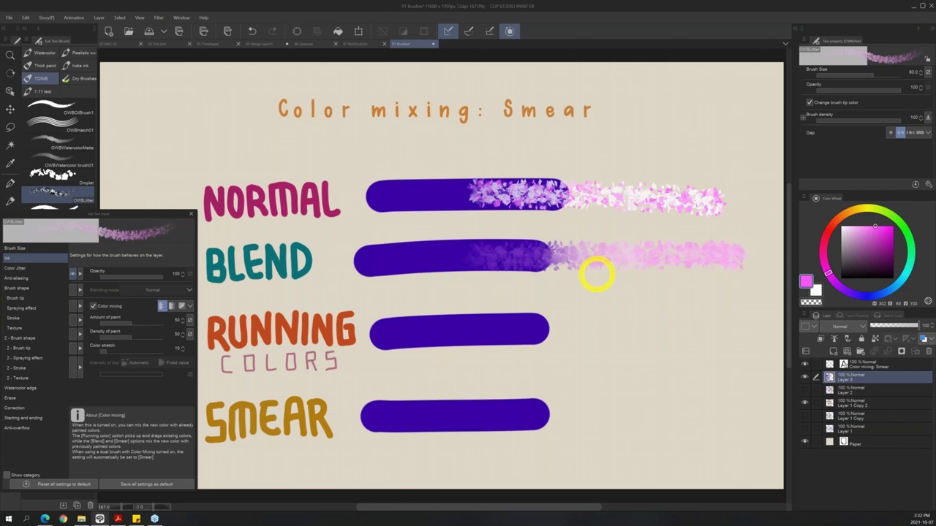
mouse_move(597, 275)
left_mouse_down()
mouse_move(531, 262)
mouse_move(564, 258)
left_mouse_up()
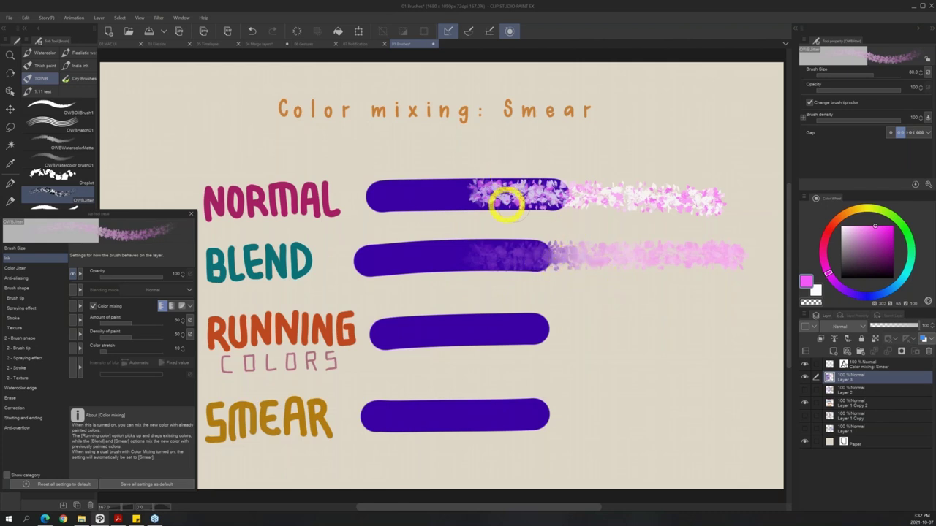
With the OWBJitter brush, paint light magenta strokes over the purple ones in the Running Colors row using Running color and the Smear row using Smear.
left_click(172, 307)
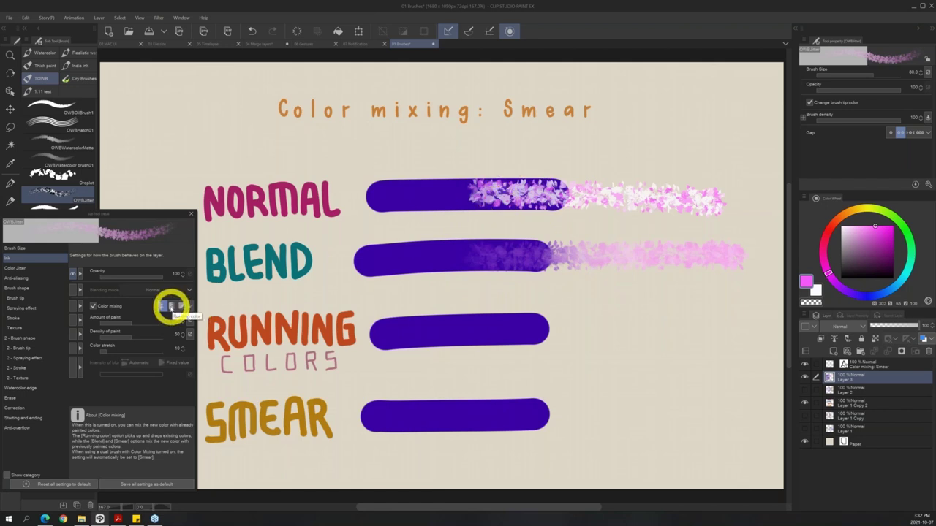
mouse_move(496, 326)
left_mouse_down()
mouse_move(476, 330)
mouse_move(740, 331)
left_mouse_up()
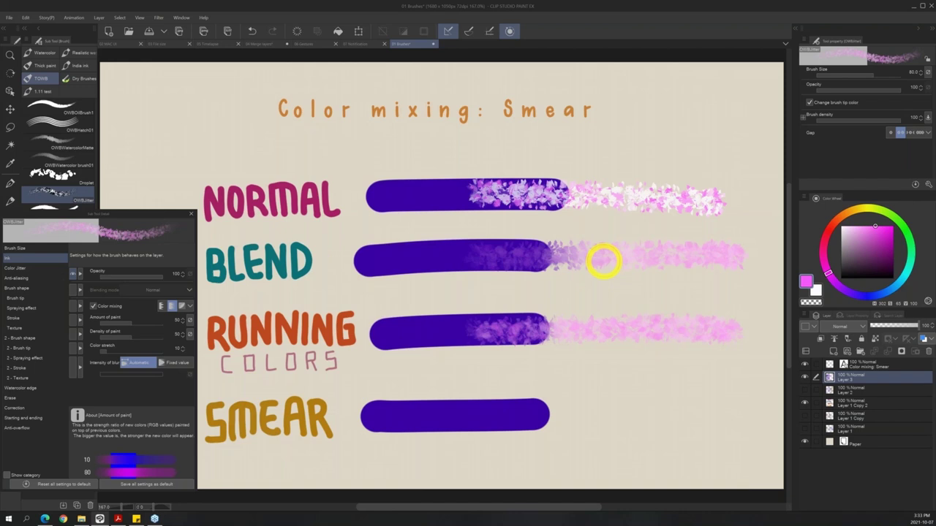
left_click(181, 307)
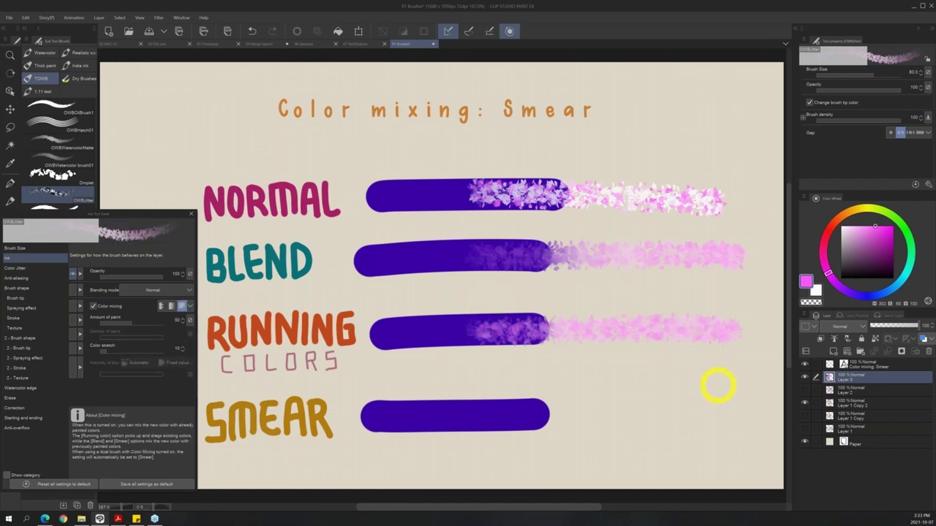
left_click_drag(474, 414, 731, 407)
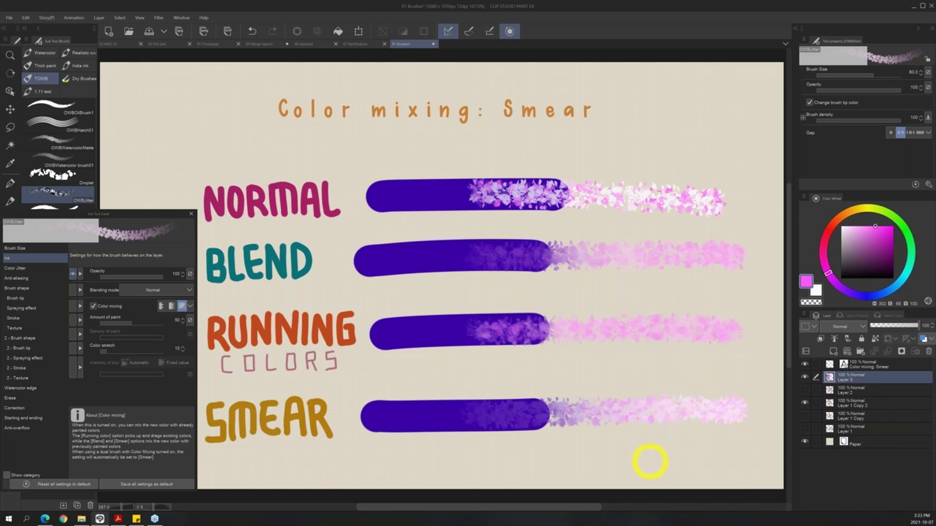
key("m")
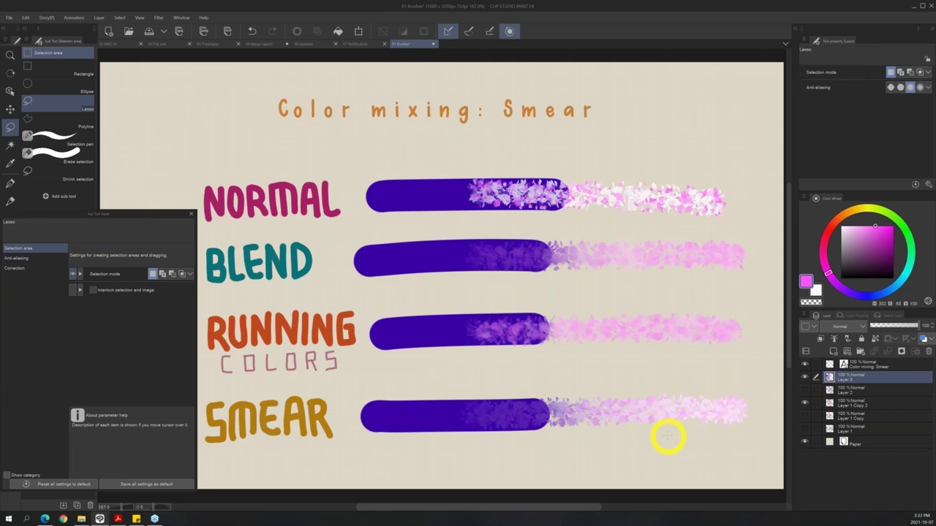
key("b")
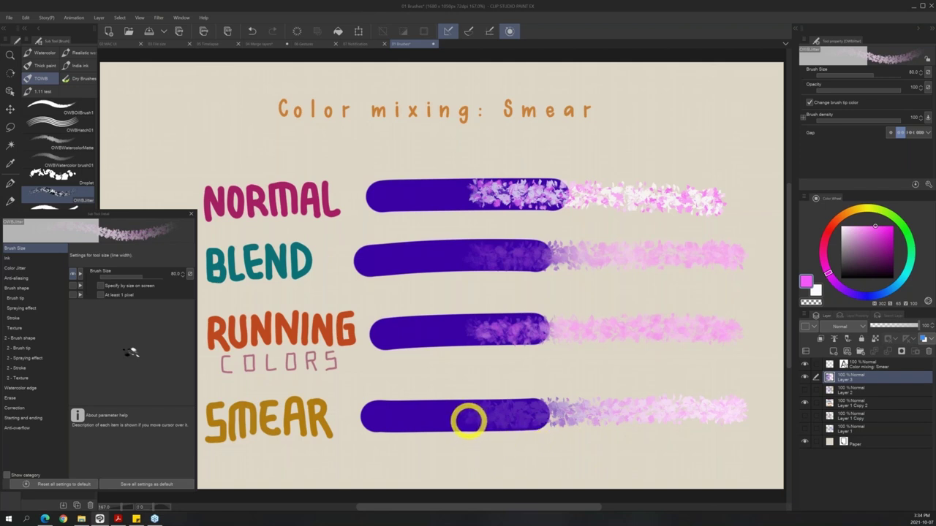
left_click_drag(468, 419, 646, 418)
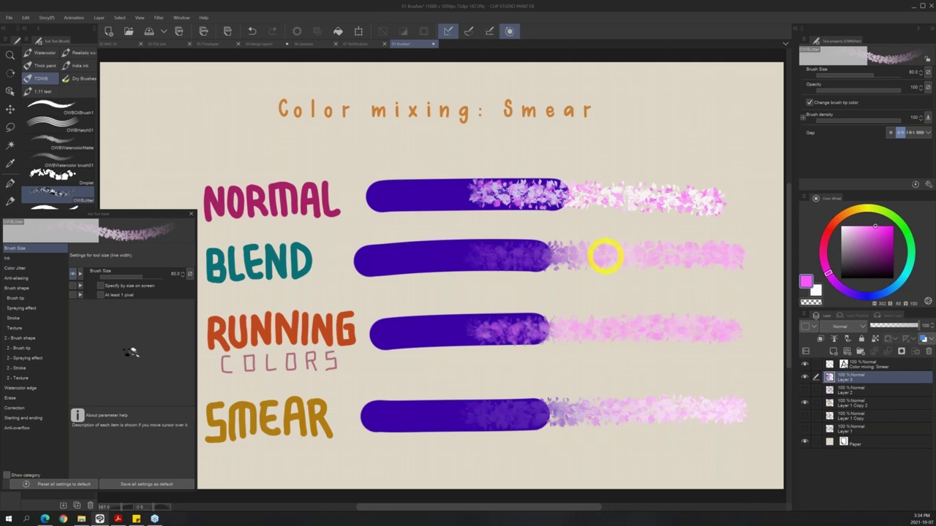
Compare the watercolor strokes on Layer 2 with the jitter brush strokes on Layer 3 by toggling layer visibility.
left_click(804, 377)
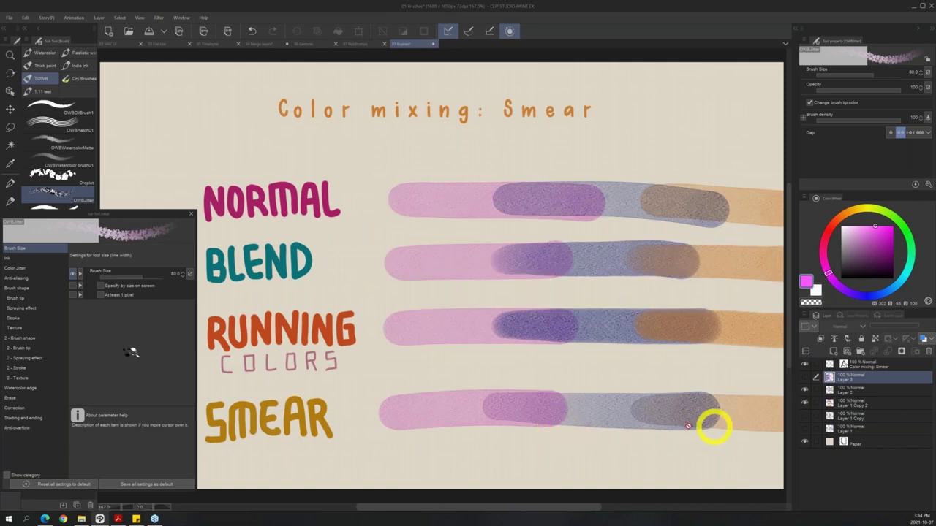
left_click(805, 377)
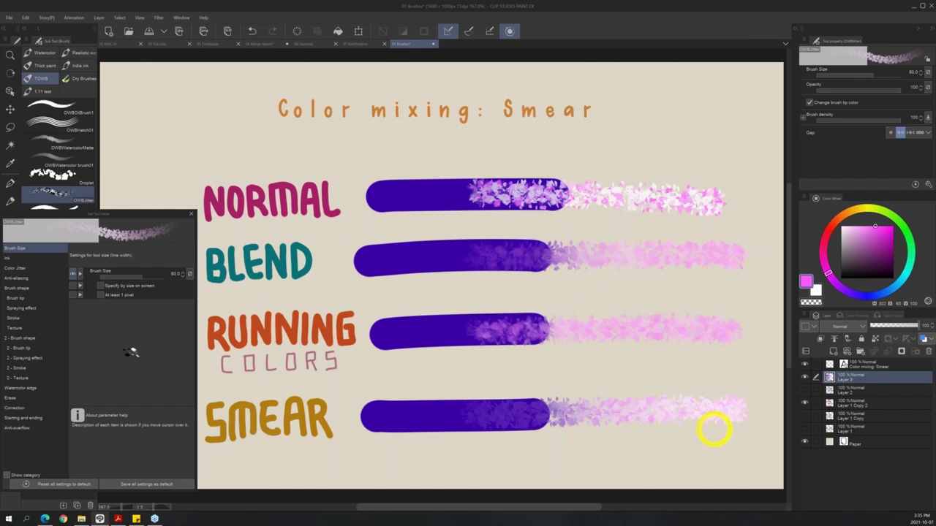
Hide Layer 3 and move the brush's detailed settings window onto the canvas, clear of the brush list.
left_click_drag(170, 214, 267, 157)
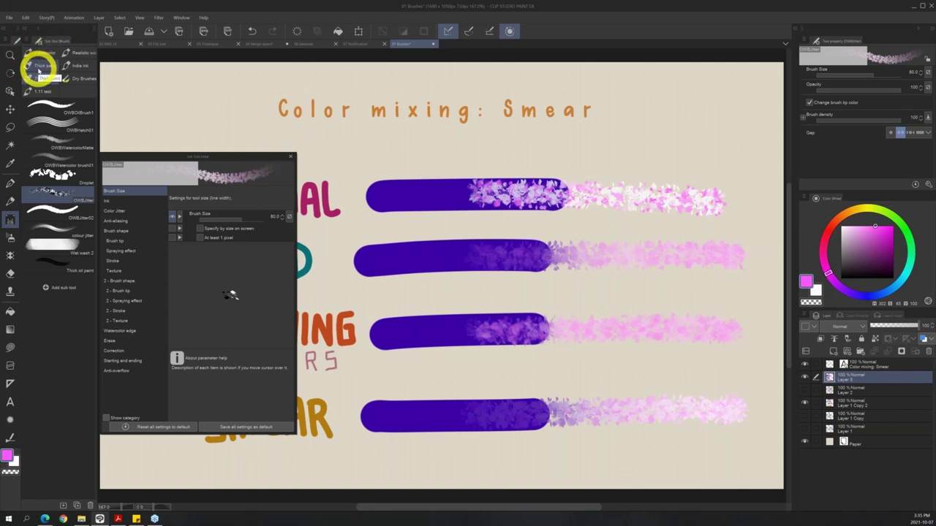
left_click(805, 377)
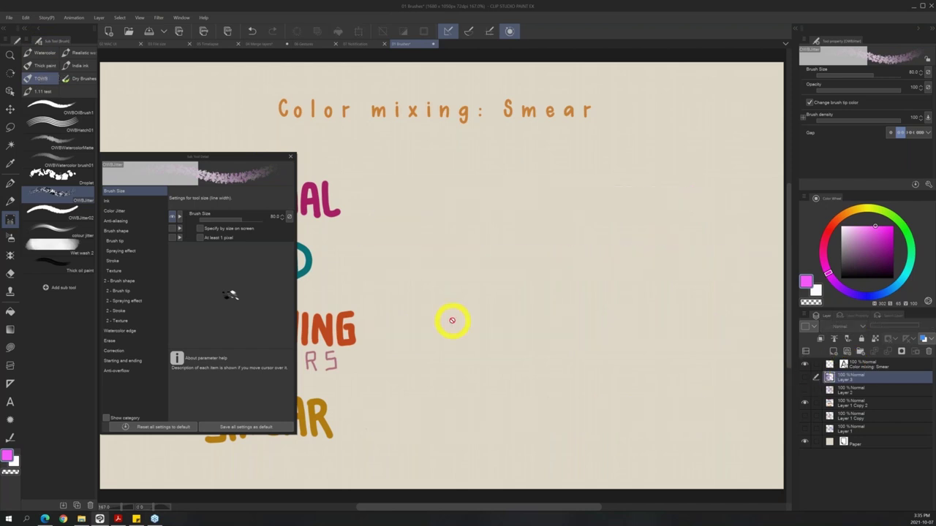
left_click_drag(261, 155, 330, 163)
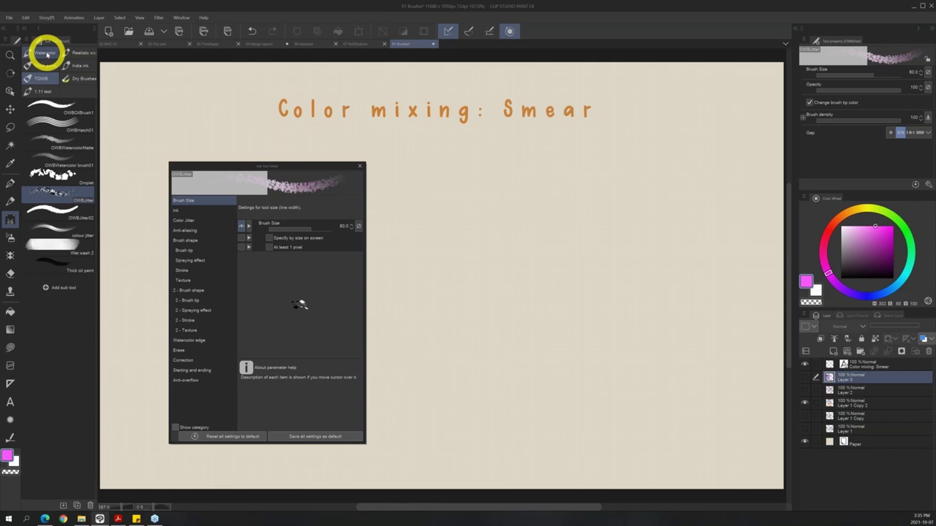
Add the default Wet wash brush to the Watercolor brush group from the program's default sub tools.
left_click(46, 54)
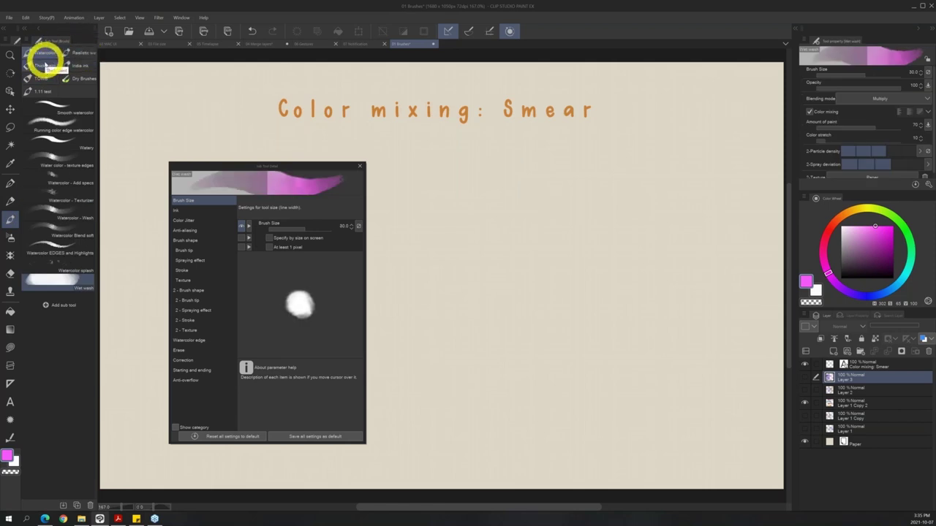
left_click(44, 66)
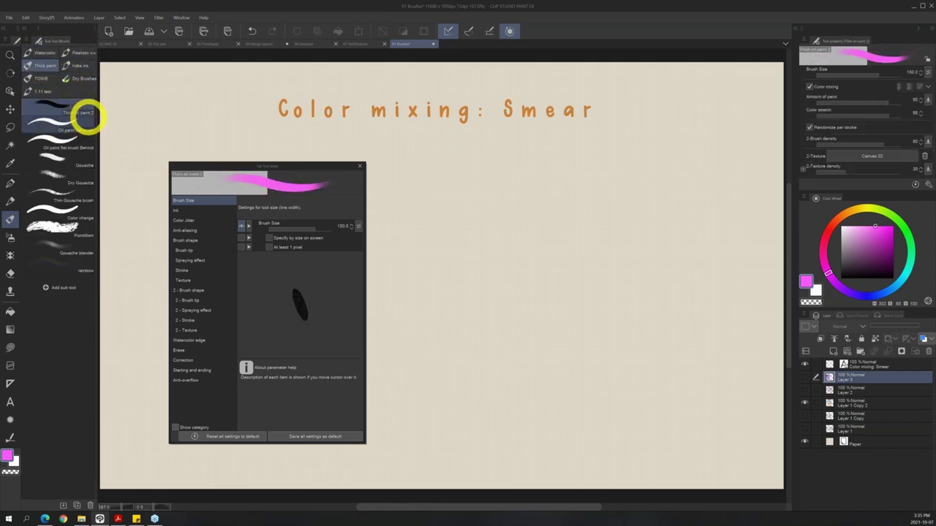
left_click(44, 52)
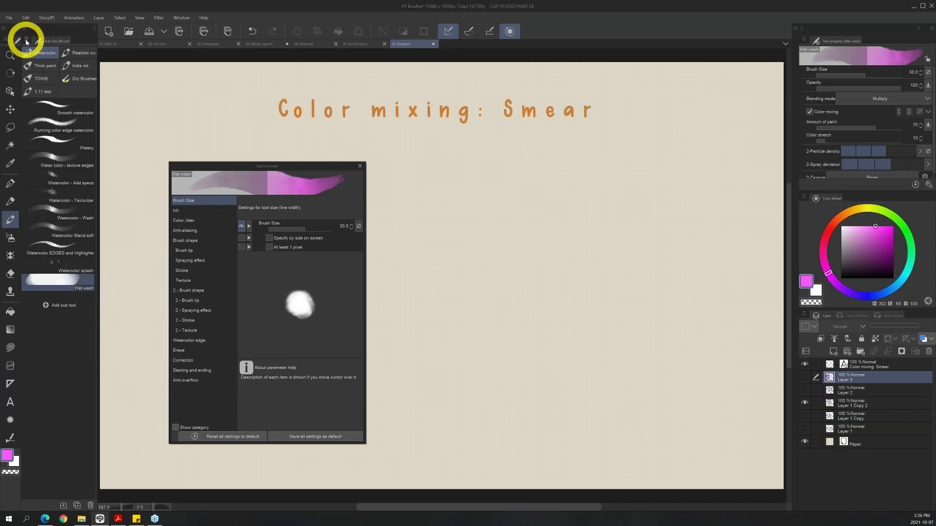
left_click(26, 40)
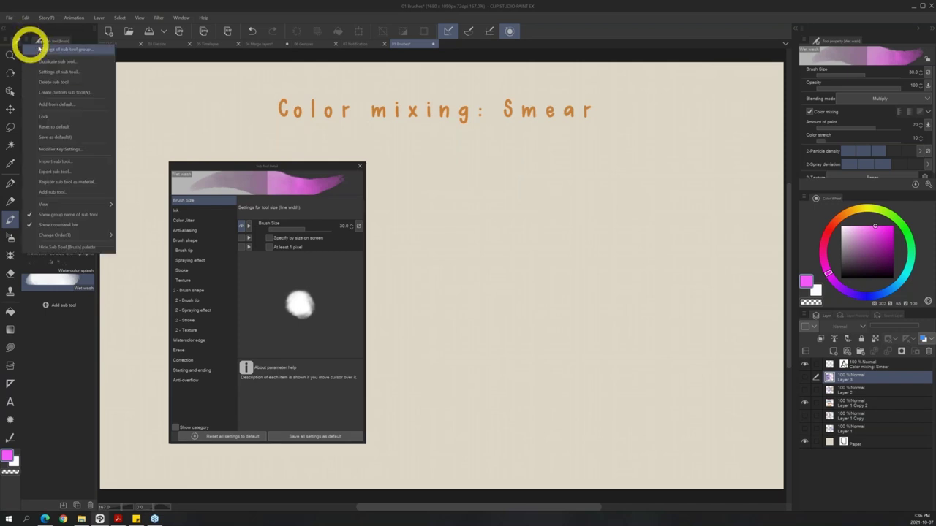
left_click(81, 107)
left_click_drag(503, 157, 567, 159)
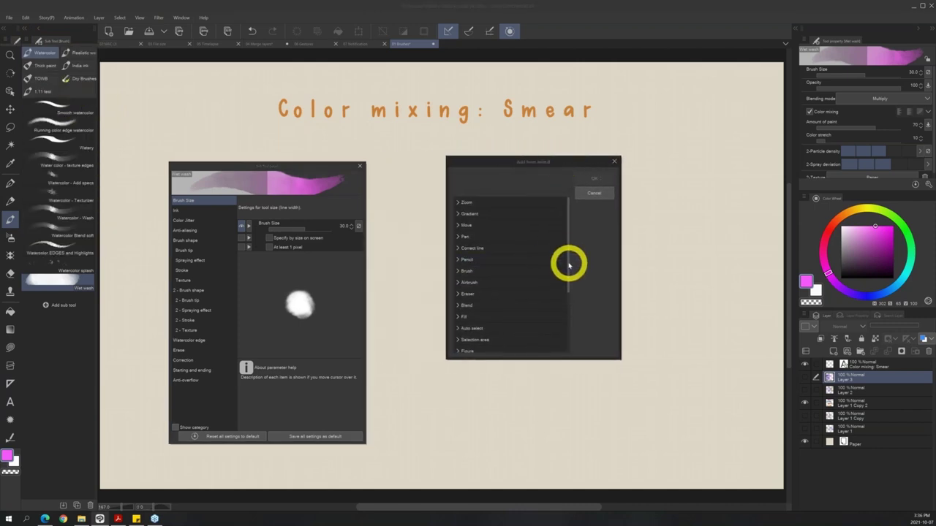
left_click(457, 271)
scroll(569, 246, "down", 1)
scroll(569, 246, "down", 2)
left_click(496, 229)
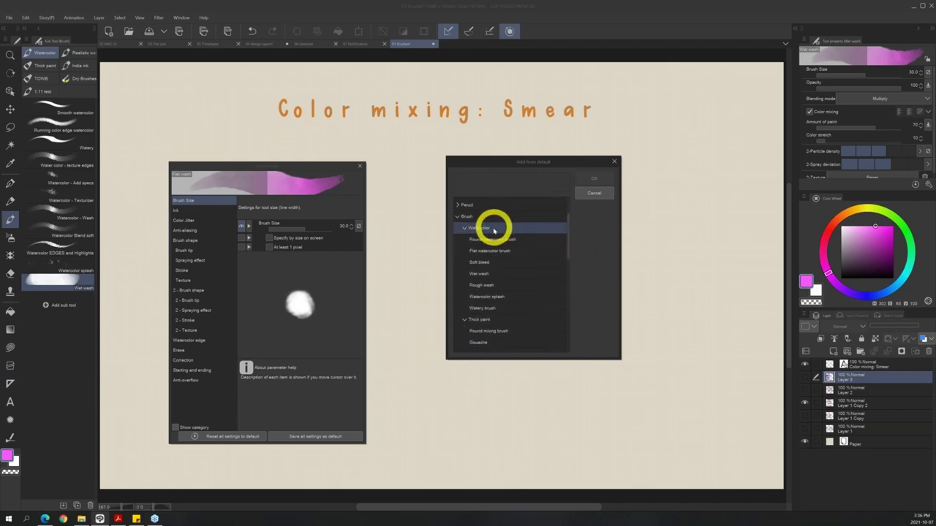
left_click(487, 273)
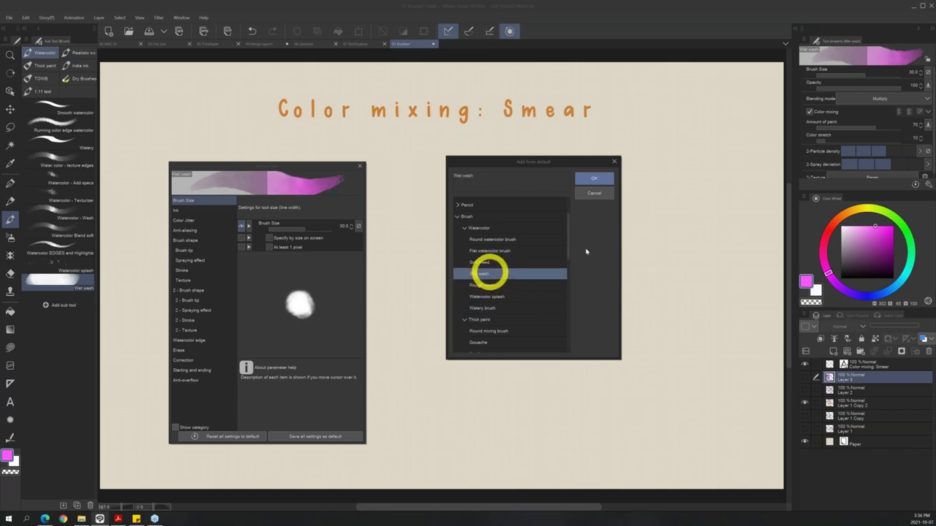
left_click(596, 179)
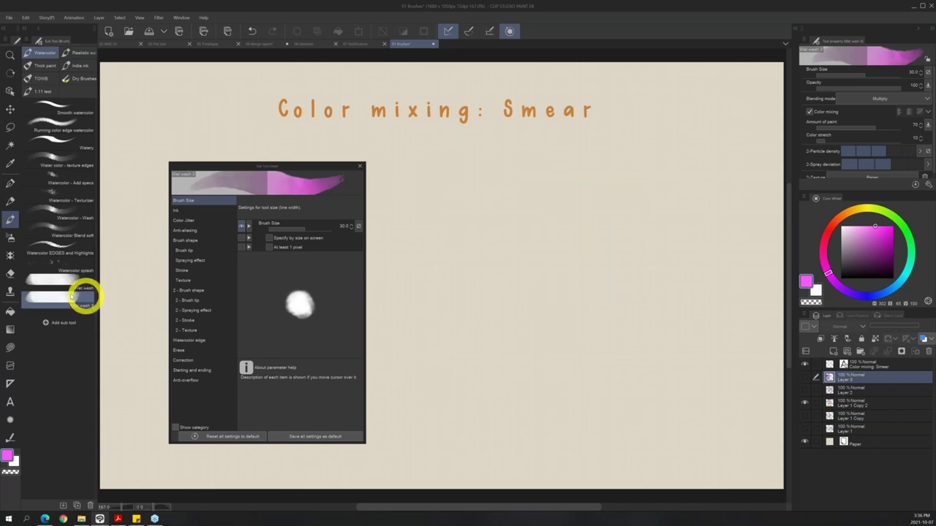
mouse_move(88, 314)
left_mouse_down()
mouse_move(98, 309)
mouse_move(67, 314)
mouse_move(101, 299)
mouse_move(95, 309)
left_mouse_up()
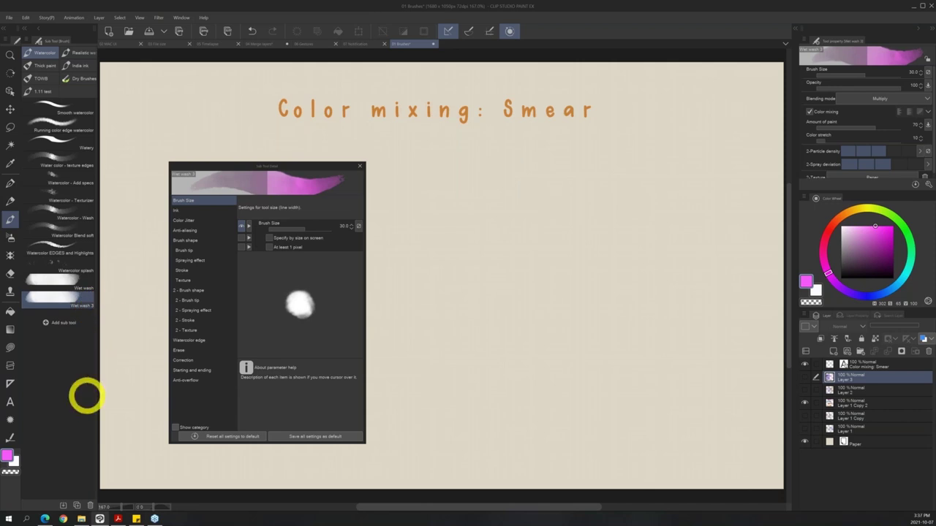
Add the default Thick oil paint brush to the Watercolor brush group.
left_click(26, 41)
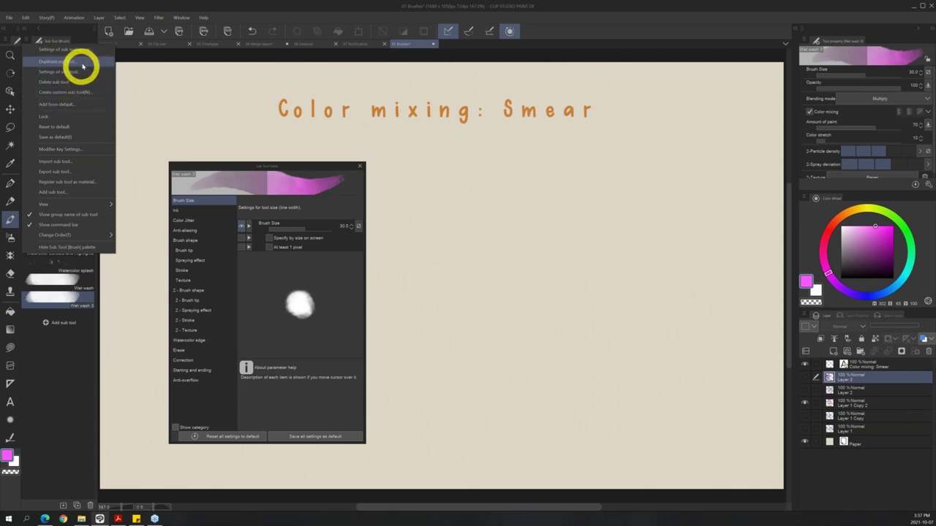
left_click(82, 106)
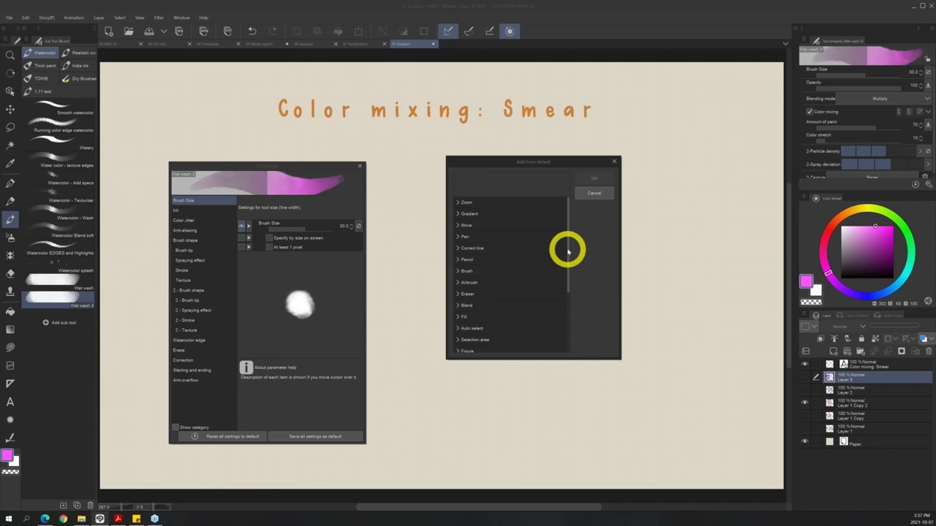
scroll(565, 272, "down", 1)
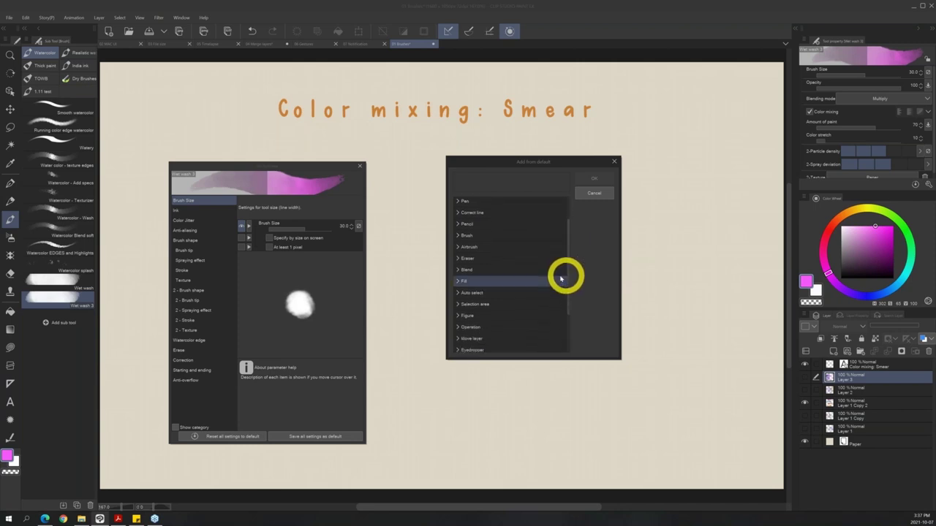
left_click(458, 235)
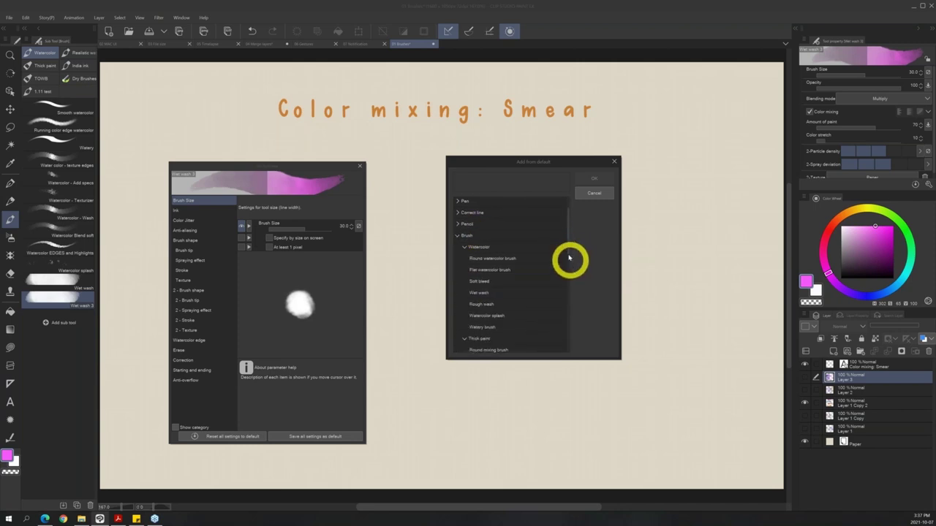
left_click_drag(568, 250, 568, 279)
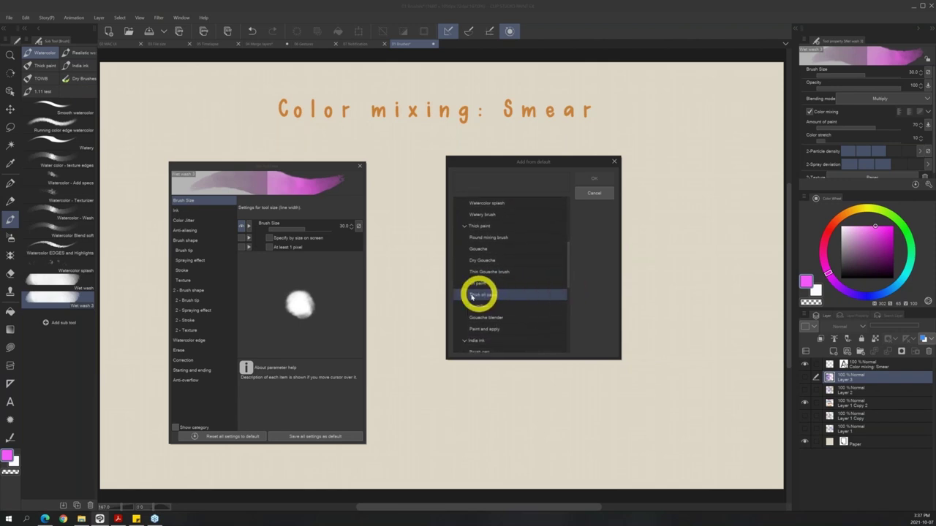
left_click(500, 295)
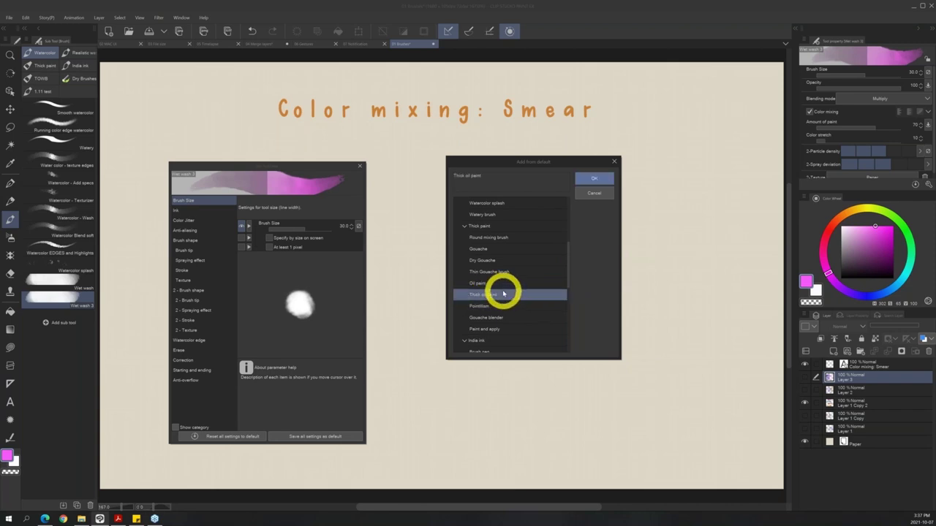
left_click(597, 177)
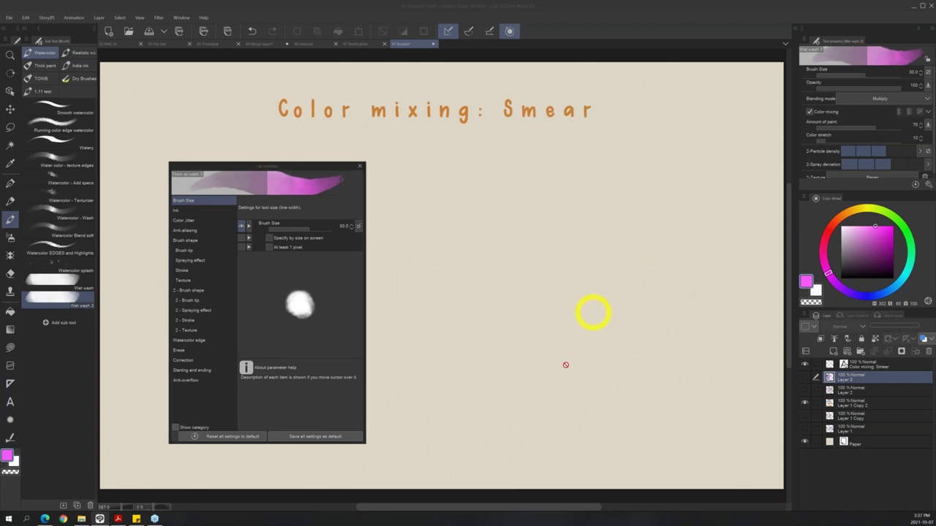
On a new raster layer, paint overlapping light magenta and dark green strokes with the newly added Wet wash brush at size 60.
left_click(82, 302)
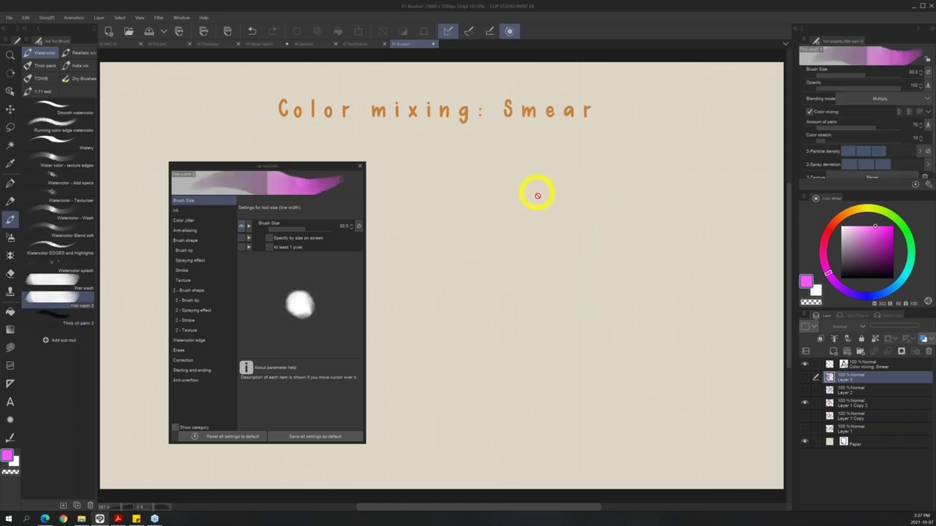
left_click(835, 351)
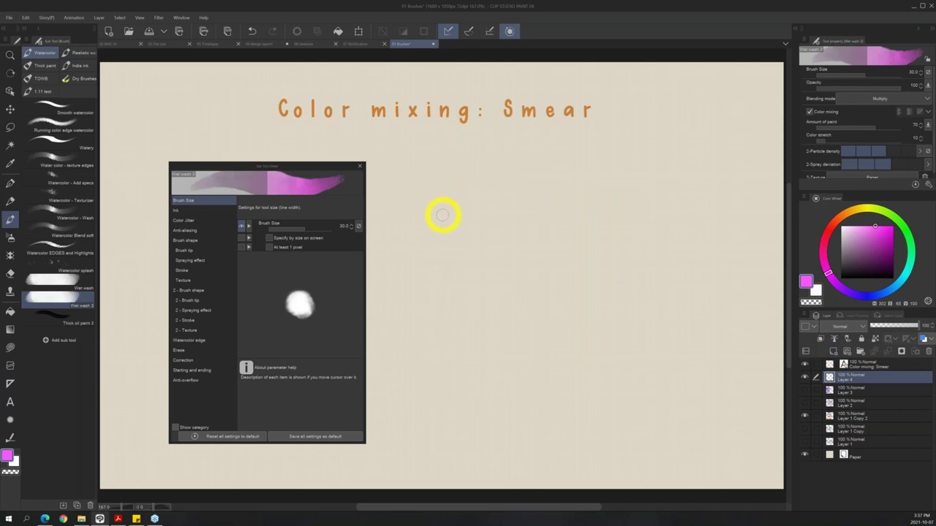
key("bracketright")
key("bracketright")
mouse_move(443, 213)
left_mouse_down()
mouse_move(474, 180)
mouse_move(473, 224)
mouse_move(521, 253)
mouse_move(578, 270)
left_mouse_up()
left_click(885, 257)
left_click(909, 271)
mouse_move(647, 292)
left_mouse_down()
mouse_move(607, 279)
mouse_move(504, 229)
left_mouse_up()
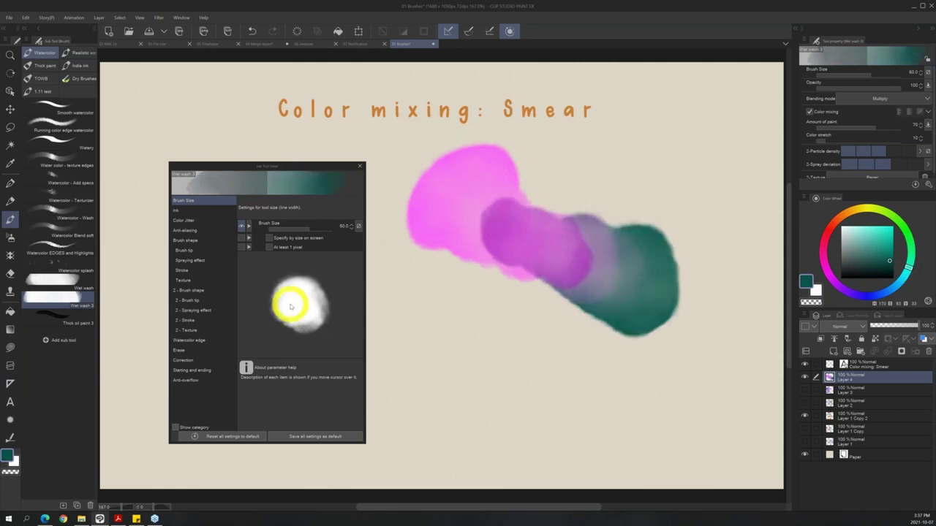
Examine the new Wet wash brush's color mixing and dual brush settings, and move the settings window clear of the row labels.
left_click(199, 212)
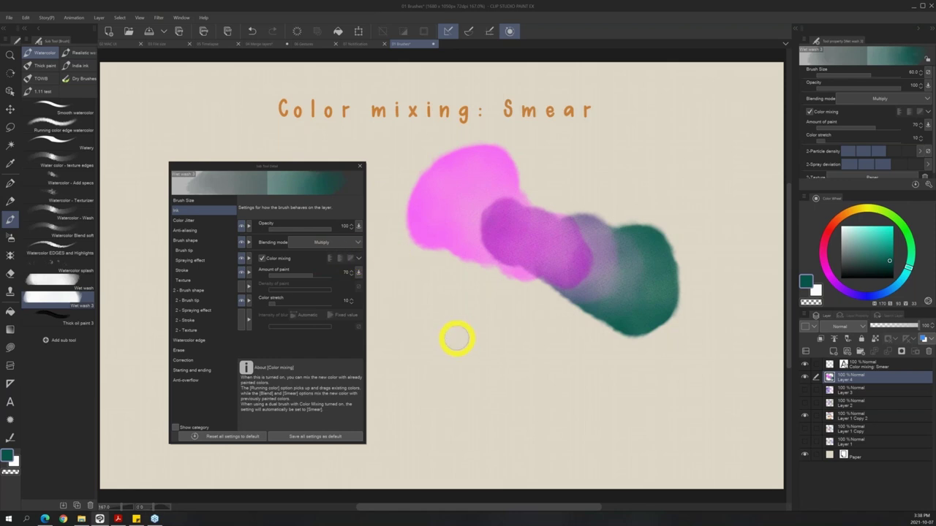
left_click(203, 293)
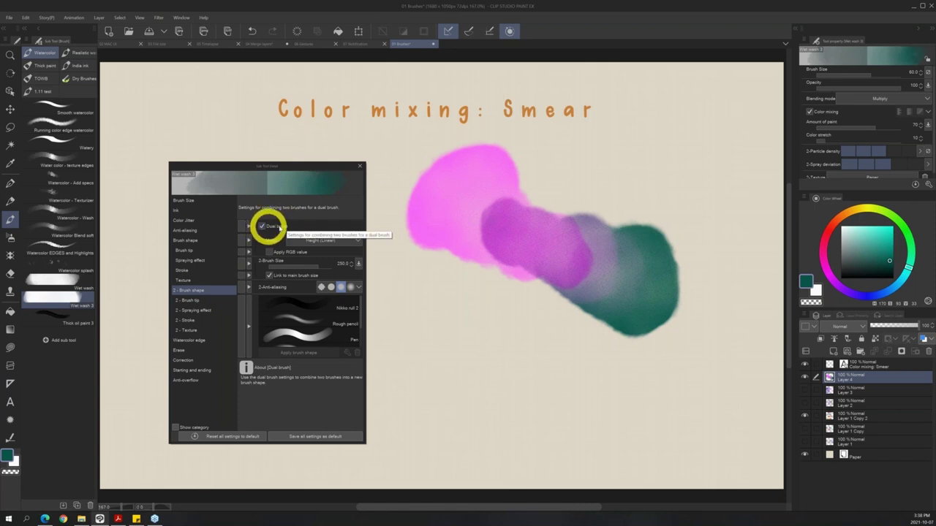
left_click(191, 211)
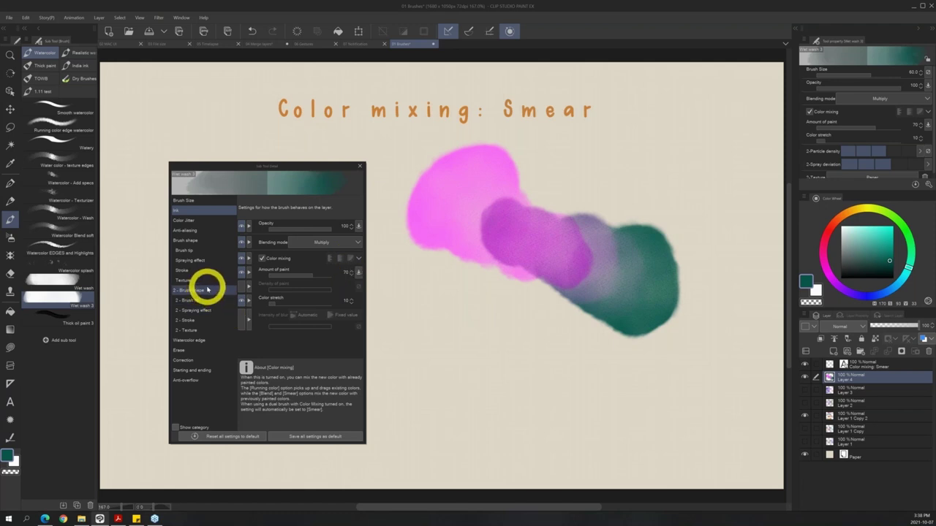
left_click_drag(329, 169, 739, 41)
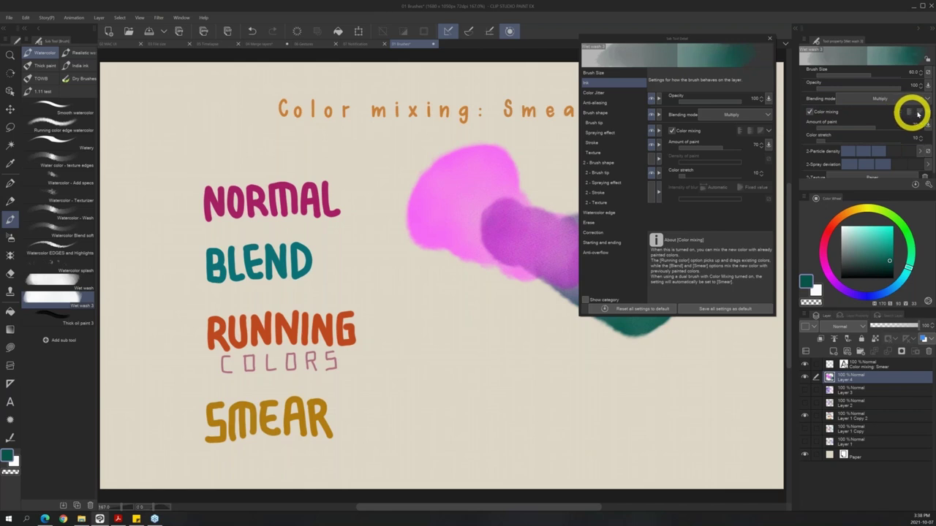
Turn off the Wet wash's dual brush to try its other color mixing modes, and turn dual brush back on.
left_click(613, 165)
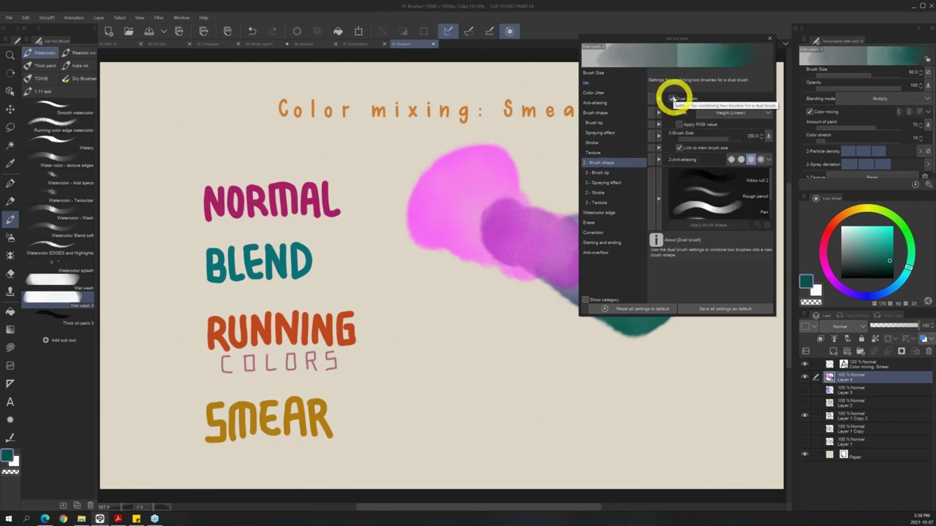
left_click(672, 98)
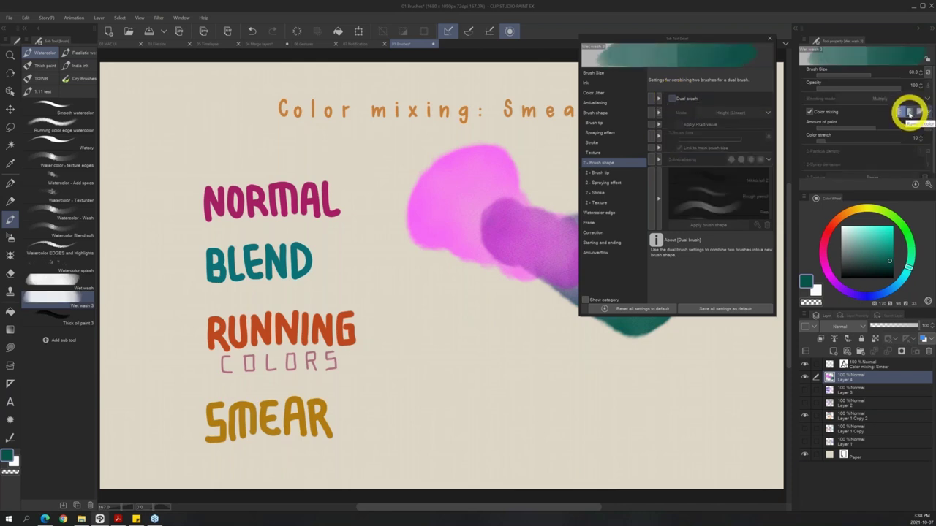
left_click(909, 112)
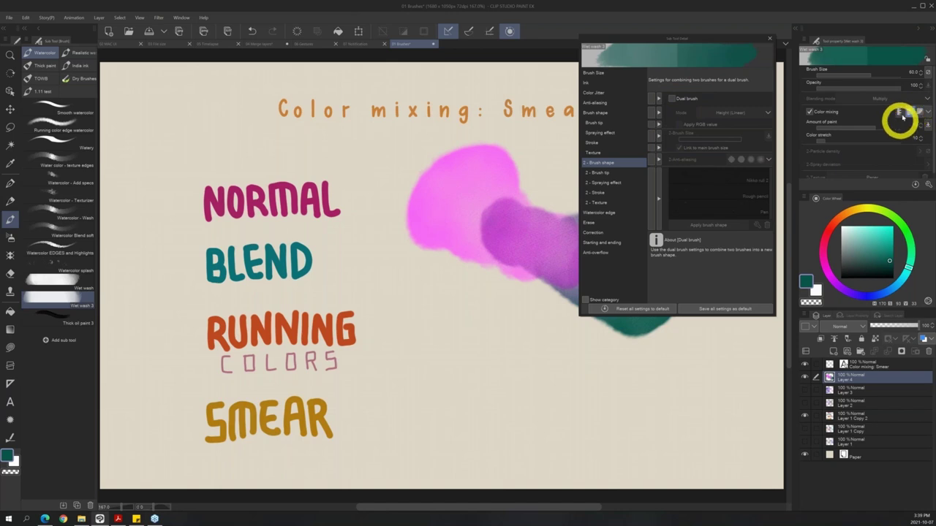
left_click(902, 110)
left_click(907, 111)
left_click(906, 111)
left_click(902, 111)
left_click(672, 98)
left_click(672, 98)
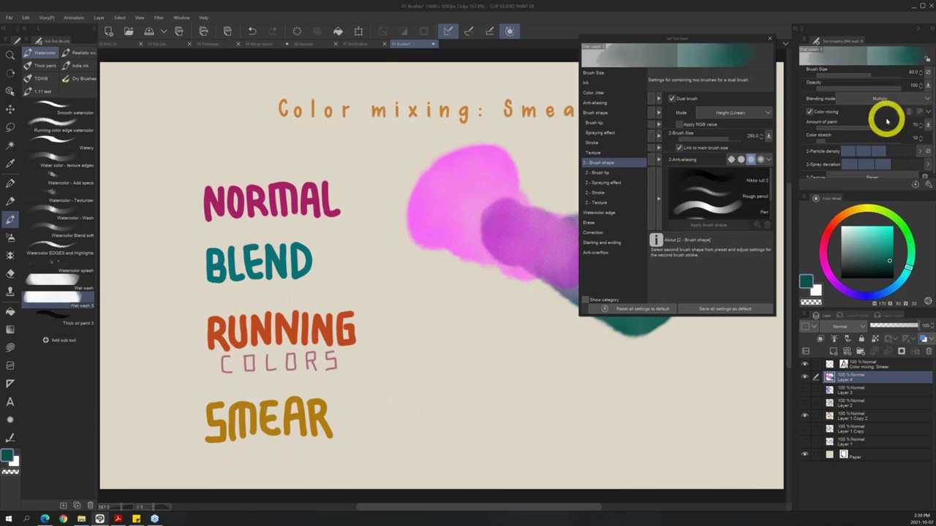
Move the brush settings window clear of the painted strokes and set the Wet wash's Amount of paint to 28.
mouse_move(721, 37)
left_mouse_down()
mouse_move(305, 163)
mouse_move(318, 165)
left_mouse_up()
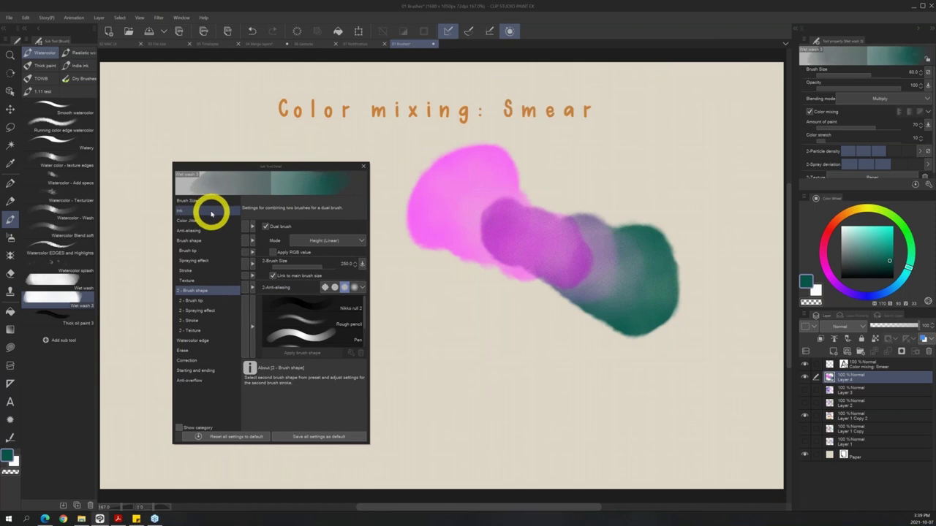
left_click(211, 212)
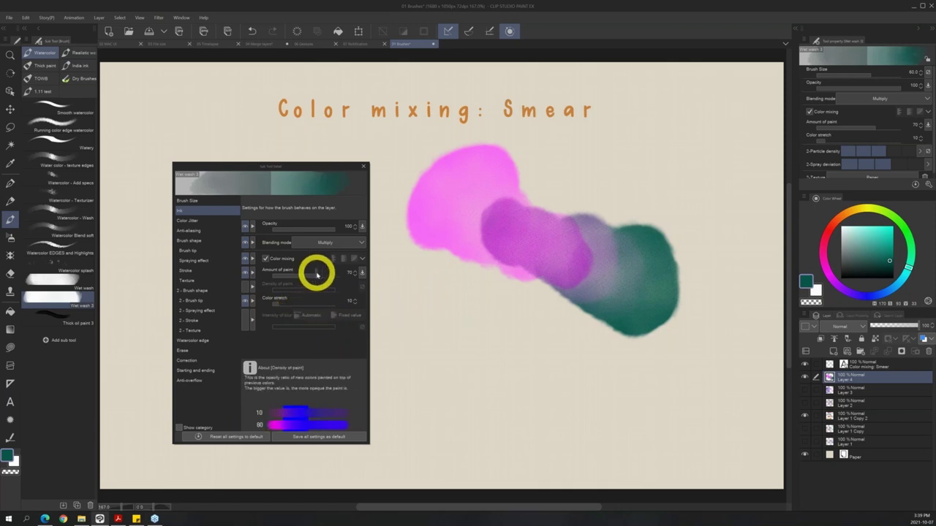
mouse_move(316, 276)
left_mouse_down()
mouse_move(293, 276)
mouse_move(289, 291)
left_mouse_up()
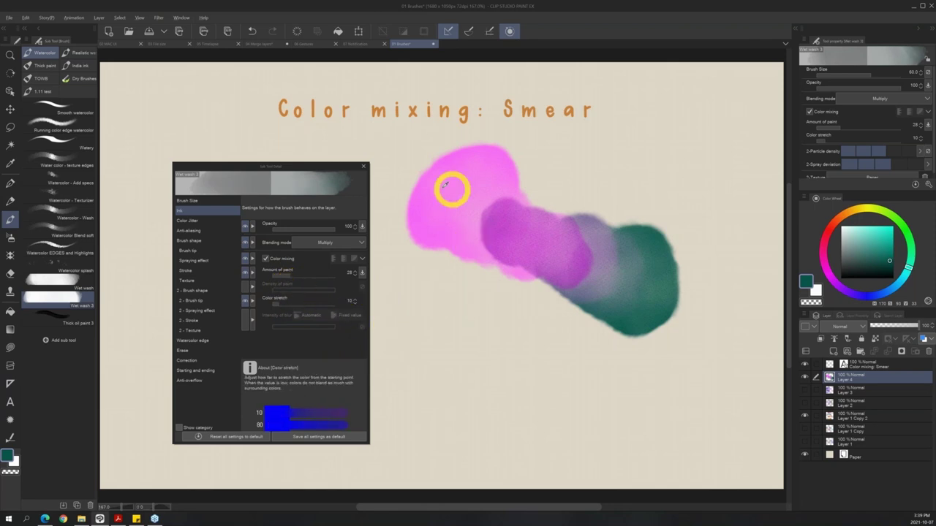
Paint overlapping magenta and green strokes with the Wet wash brush below the first sample, and compare how the colors mix.
left_click(830, 275)
left_click(893, 240)
mouse_move(428, 334)
left_mouse_down()
mouse_move(485, 357)
mouse_move(500, 384)
mouse_move(533, 388)
left_mouse_up()
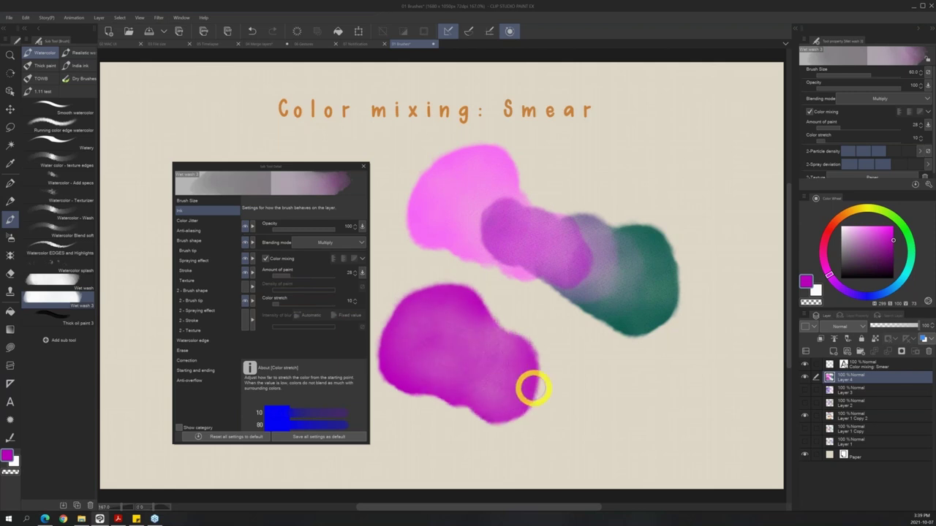
left_click(911, 244)
left_click(893, 255)
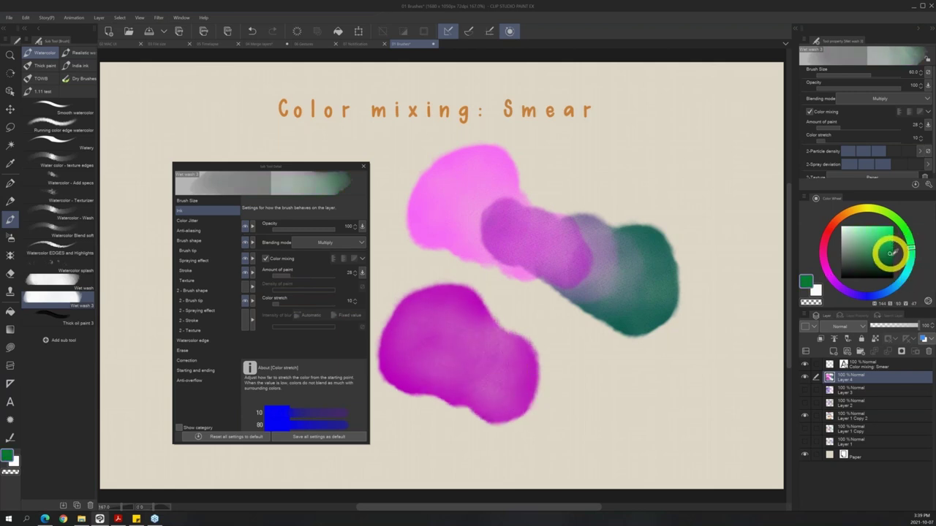
mouse_move(647, 391)
left_mouse_down()
mouse_move(556, 401)
mouse_move(510, 380)
mouse_move(528, 371)
left_mouse_up()
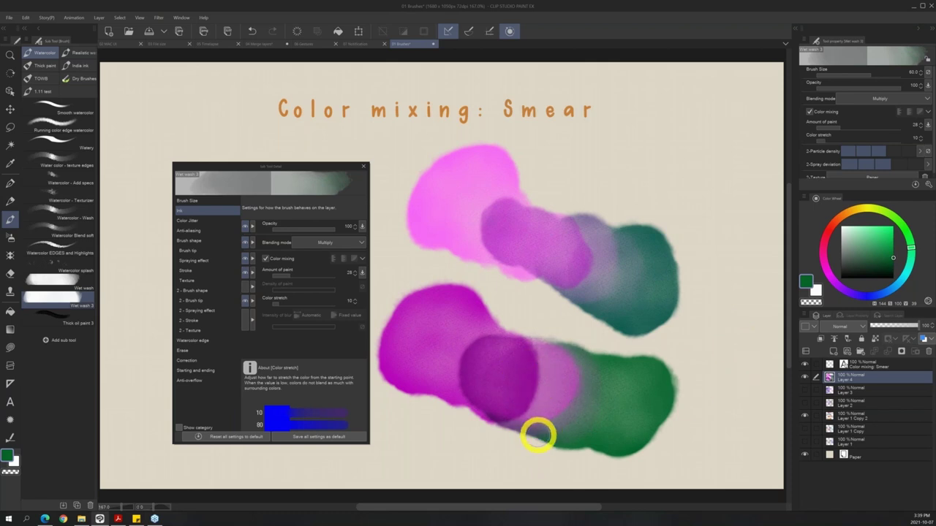
mouse_move(543, 432)
left_mouse_down()
mouse_move(506, 423)
mouse_move(547, 400)
mouse_move(553, 416)
mouse_move(541, 420)
mouse_move(612, 431)
mouse_move(663, 410)
left_mouse_up()
mouse_move(522, 410)
left_mouse_down()
mouse_move(511, 372)
mouse_move(526, 405)
mouse_move(551, 368)
mouse_move(525, 392)
left_mouse_up()
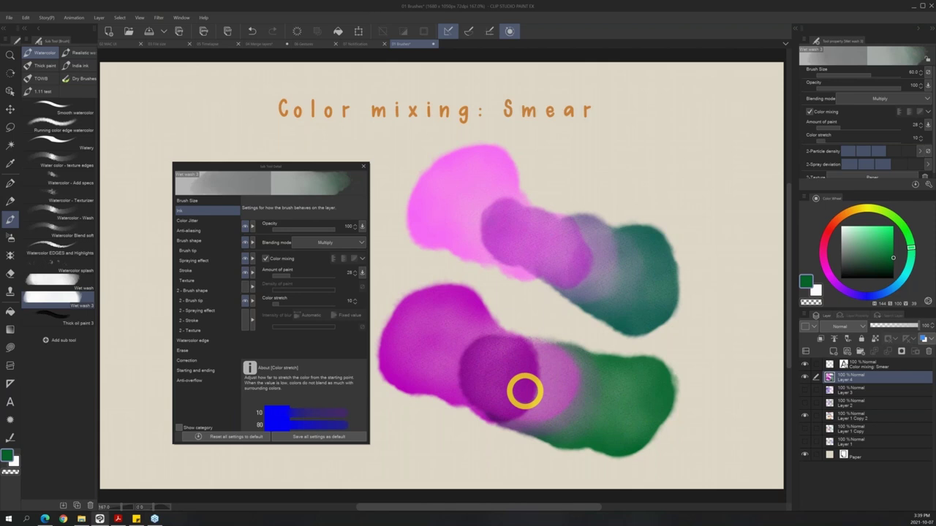
mouse_move(311, 271)
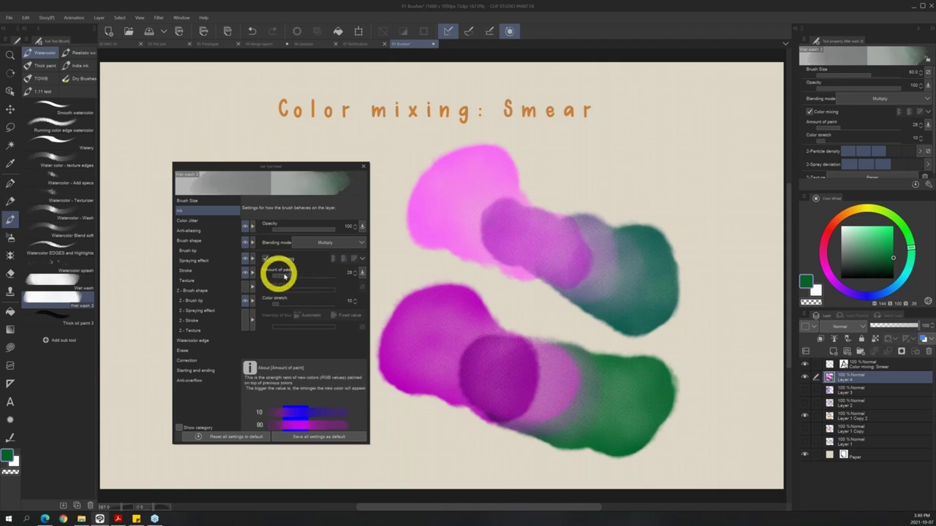
mouse_move(289, 297)
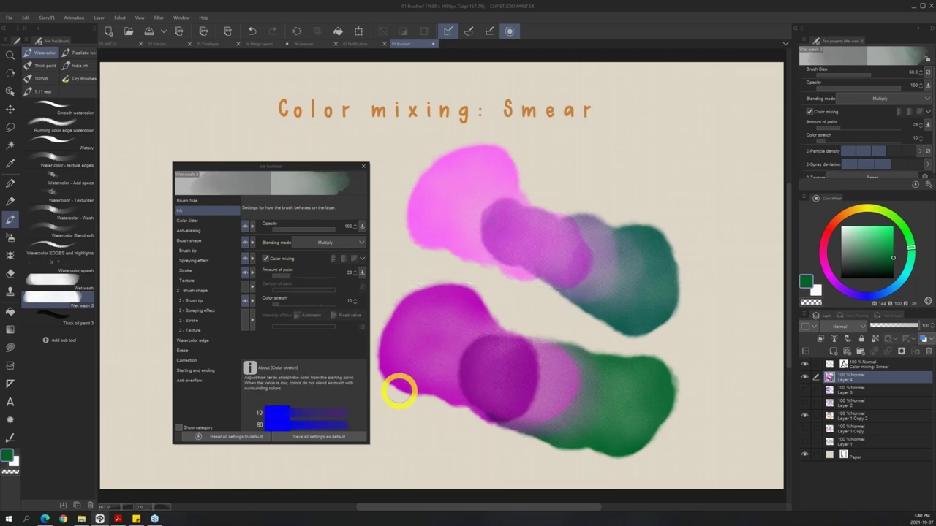
Hide the Wet wash sample layer and paint a green patch on a new raster layer with the Thick oil paint brush.
left_click(804, 377)
left_click(833, 350)
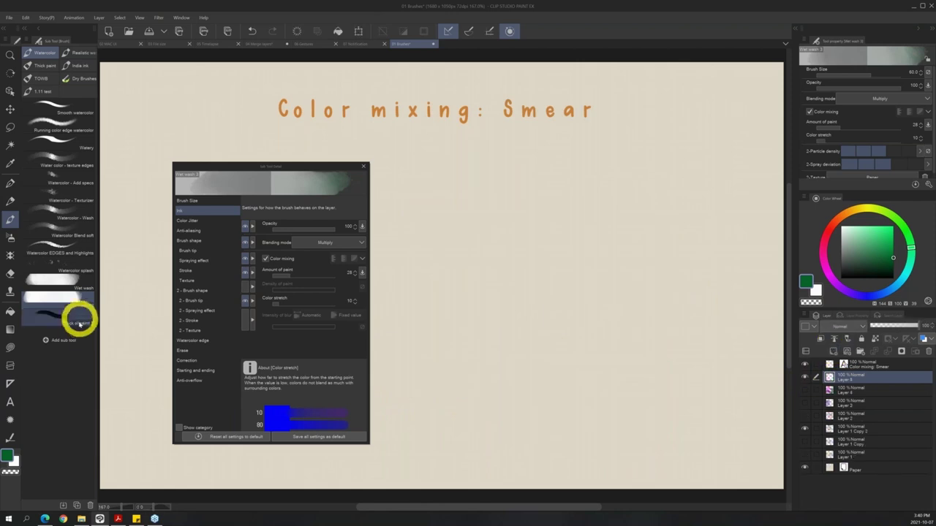
left_click(81, 323)
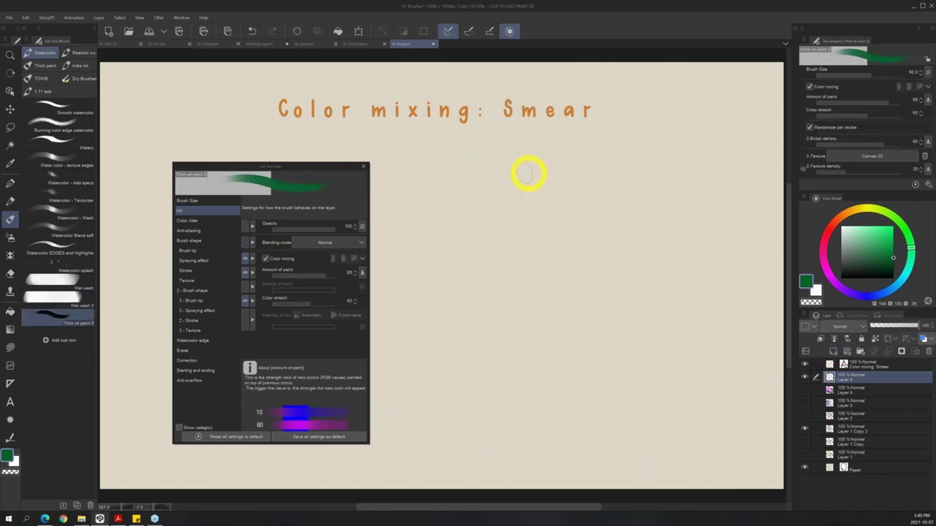
mouse_move(522, 161)
left_mouse_down()
mouse_move(487, 194)
mouse_move(463, 307)
left_mouse_up()
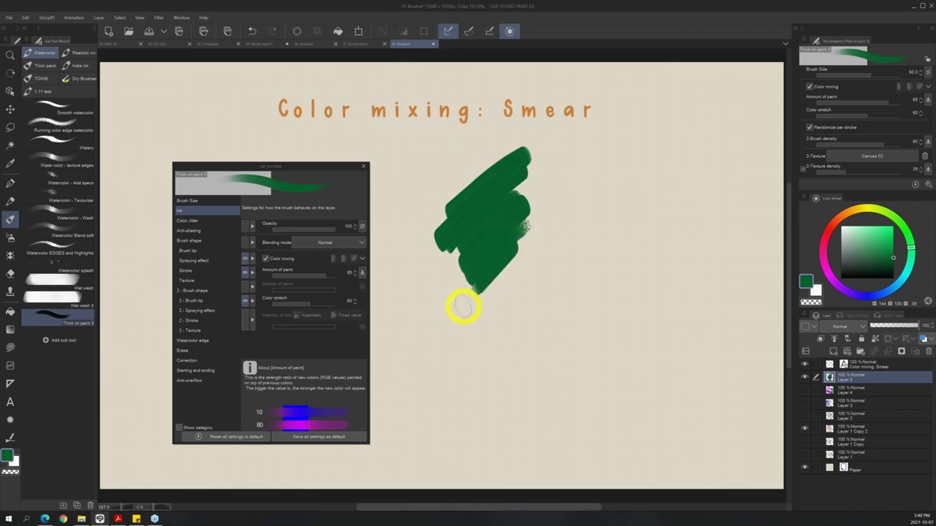
Paint red and violet Thick oil paint strokes overlapping the green patch to mix the colors.
left_click(828, 230)
left_click(892, 234)
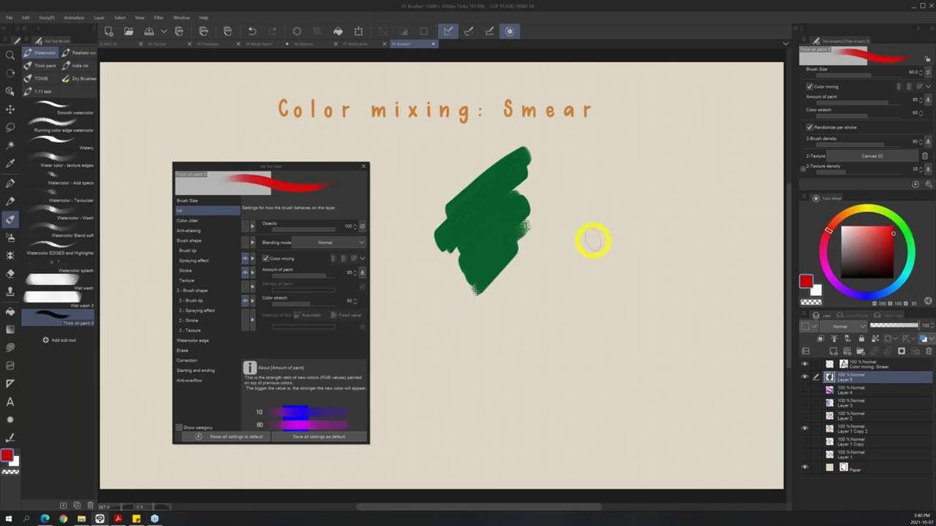
mouse_move(585, 214)
left_mouse_down()
mouse_move(505, 278)
mouse_move(533, 245)
mouse_move(468, 257)
left_mouse_up()
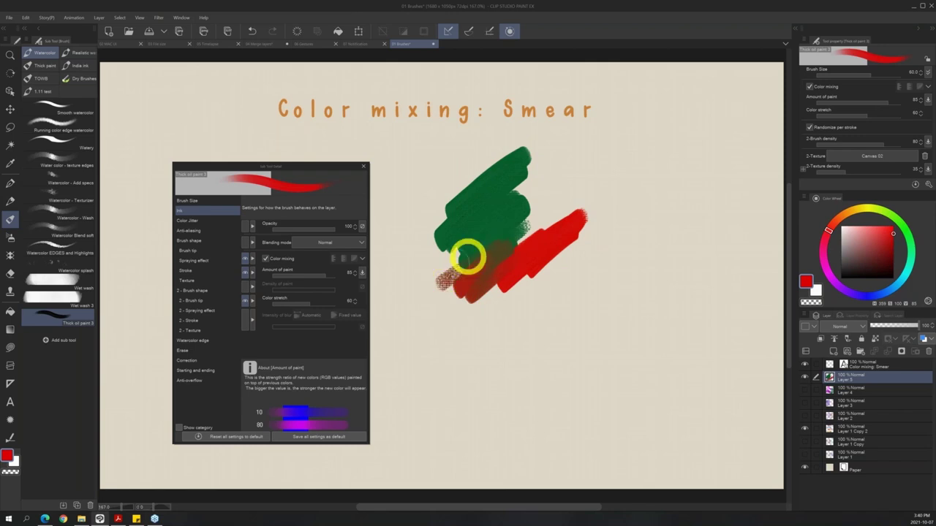
left_click_drag(572, 193, 521, 217)
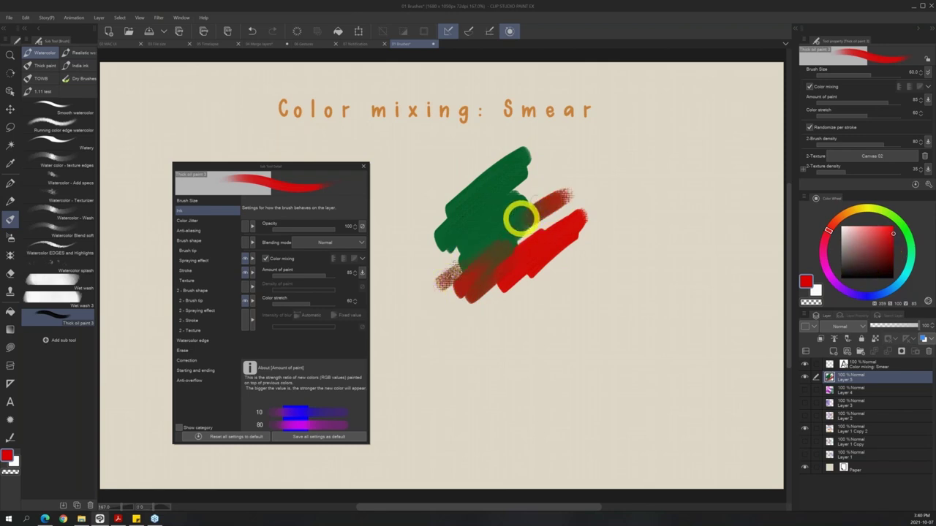
left_click(841, 286)
left_click(883, 237)
mouse_move(567, 157)
left_mouse_down()
mouse_move(497, 213)
mouse_move(542, 187)
mouse_move(549, 214)
mouse_move(570, 217)
mouse_move(508, 249)
mouse_move(537, 256)
mouse_move(527, 278)
mouse_move(487, 287)
mouse_move(462, 313)
left_mouse_up()
left_click(549, 272)
left_click_drag(549, 272, 517, 321)
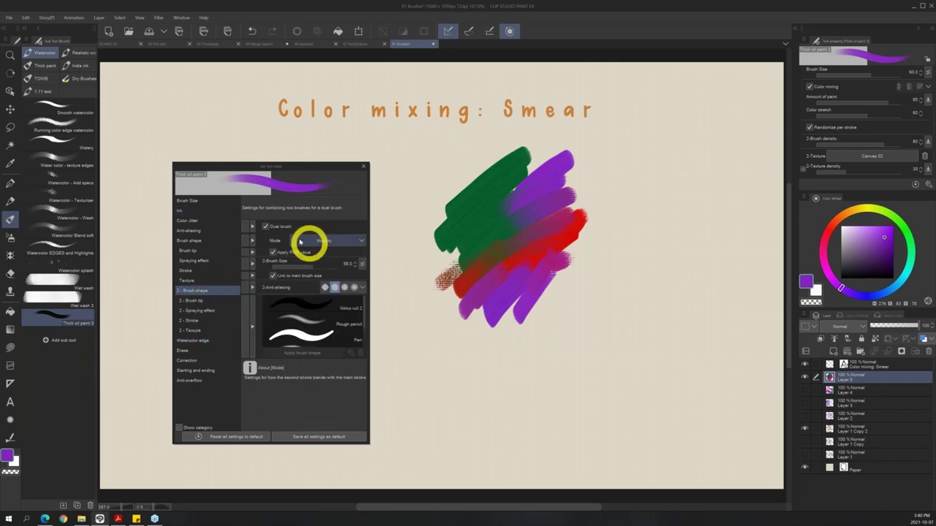
Examine the Thick oil paint's dual brush setting and the texture of the mixed strokes up close.
left_click(281, 229)
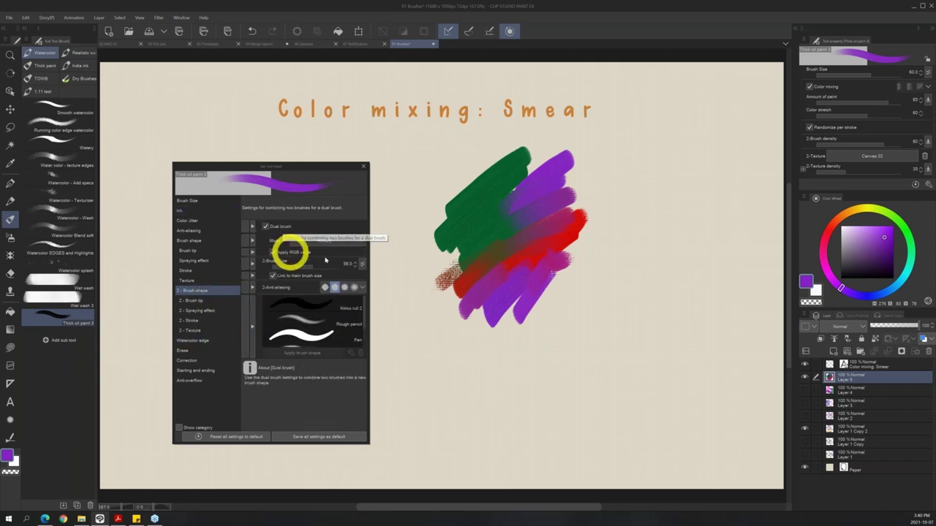
key("/")
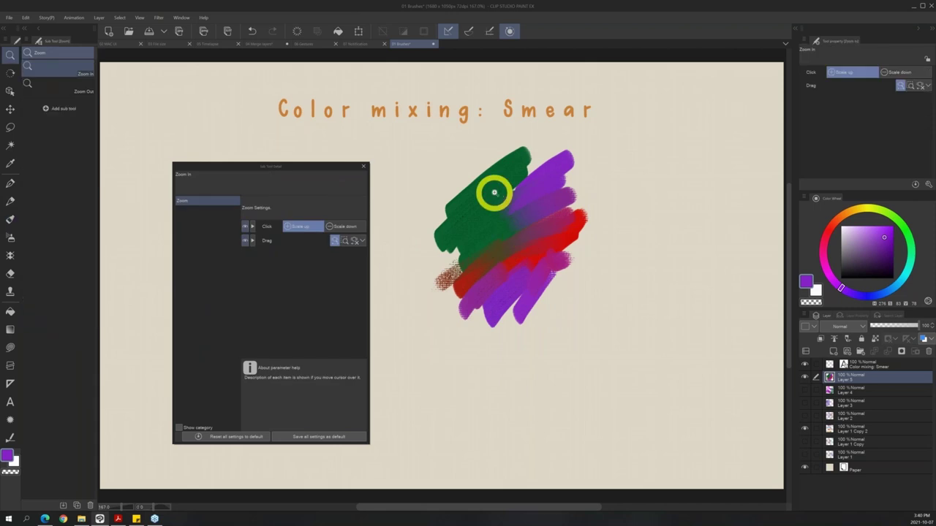
left_click_drag(498, 193, 574, 229)
key("m")
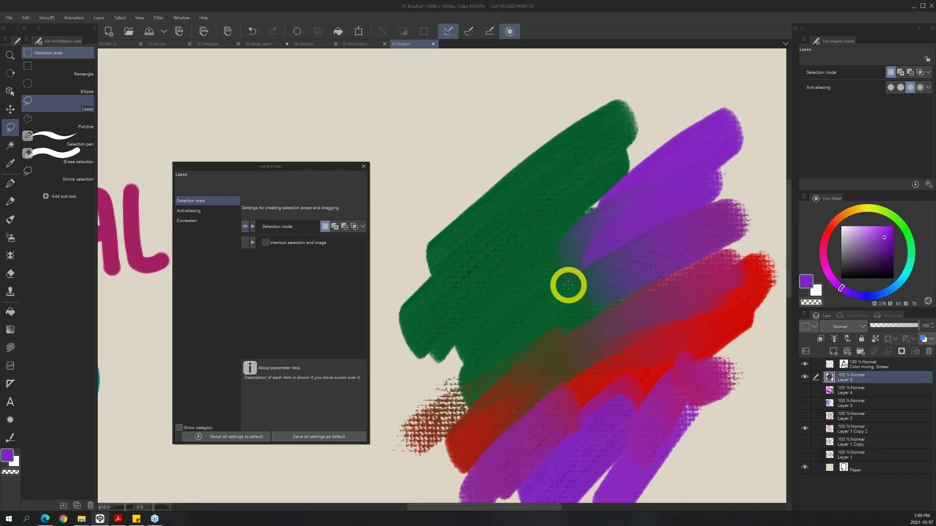
key("ctrl+space")
mouse_move(622, 312)
left_mouse_down()
mouse_move(585, 311)
mouse_move(560, 271)
mouse_move(600, 275)
left_mouse_up()
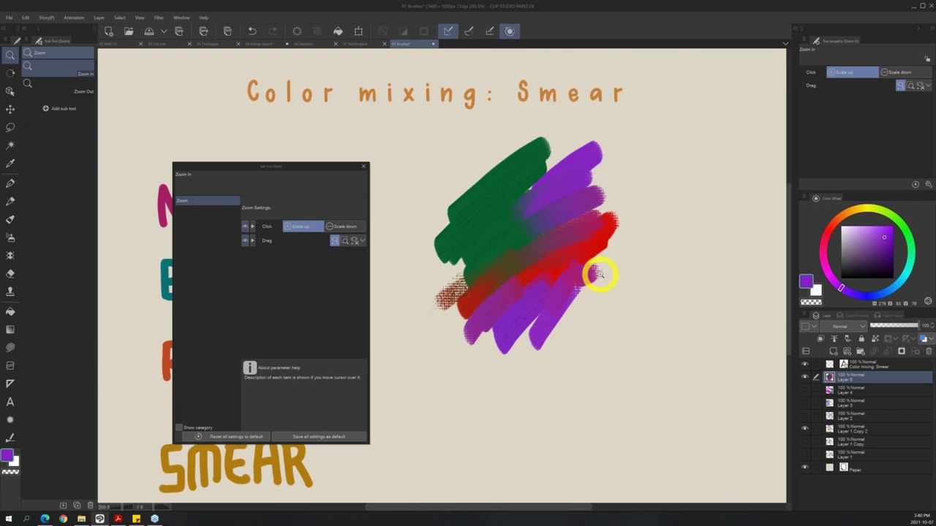
key("b")
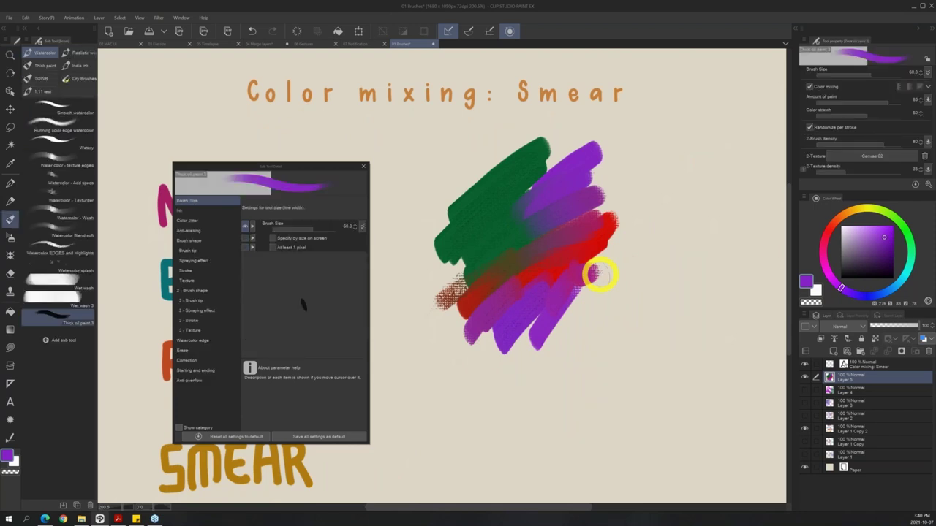
Turn off the Thick oil paint's dual brush and paint overlapping violet, red and green strokes beside the first sample.
left_click(193, 291)
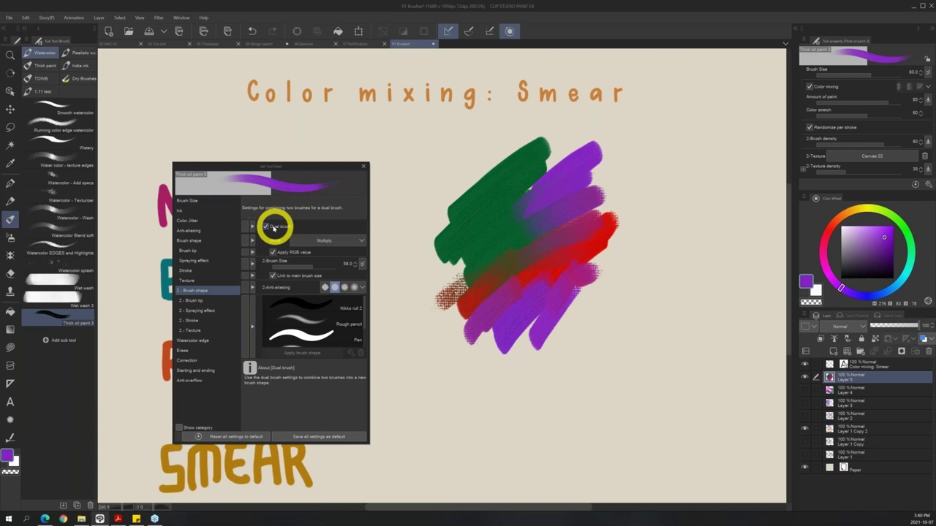
left_click(266, 225)
mouse_move(661, 267)
left_mouse_down()
mouse_move(594, 342)
mouse_move(675, 286)
mouse_move(597, 366)
mouse_move(663, 320)
mouse_move(596, 383)
mouse_move(623, 378)
left_mouse_up()
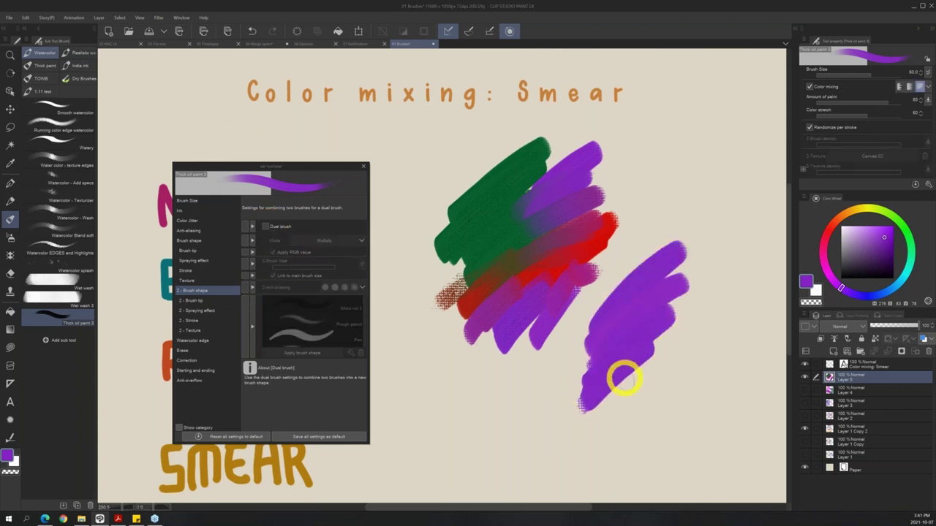
left_click(592, 247, "alt")
mouse_move(698, 294)
left_mouse_down()
mouse_move(612, 397)
mouse_move(643, 297)
mouse_move(588, 409)
left_mouse_up()
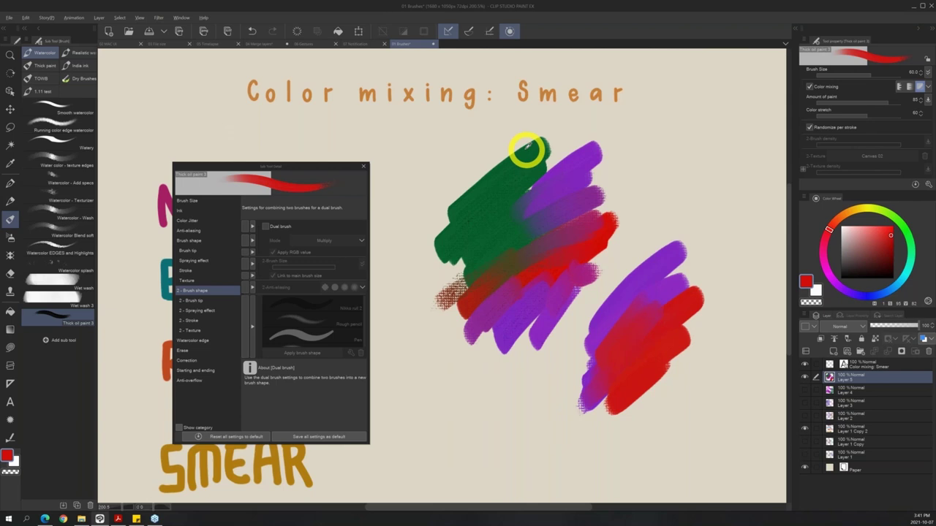
left_click(526, 150, "alt")
mouse_move(591, 376)
left_mouse_down()
mouse_move(570, 406)
mouse_move(640, 367)
mouse_move(602, 440)
mouse_move(610, 437)
mouse_move(585, 411)
left_mouse_up()
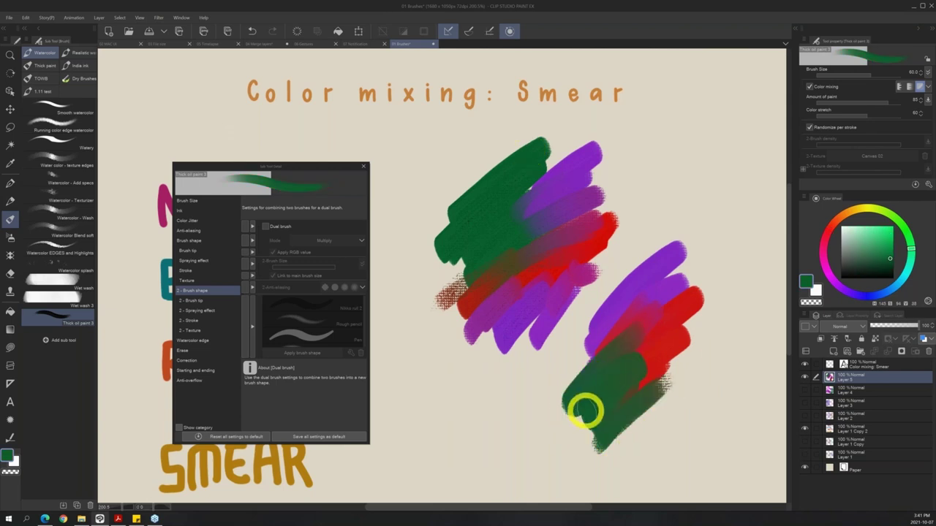
Turn the dual brush back on and paint overlapping green and red strokes below the first oil paint sample.
left_click(264, 226)
left_click(329, 349)
mouse_move(660, 350)
left_mouse_down()
mouse_move(627, 334)
mouse_move(588, 366)
left_mouse_up()
mouse_move(488, 358)
left_mouse_down()
mouse_move(424, 429)
mouse_move(496, 392)
mouse_move(453, 447)
mouse_move(515, 398)
mouse_move(454, 455)
left_mouse_up()
left_click(669, 334, "alt")
mouse_move(538, 362)
left_mouse_down()
mouse_move(514, 433)
mouse_move(477, 487)
left_mouse_up()
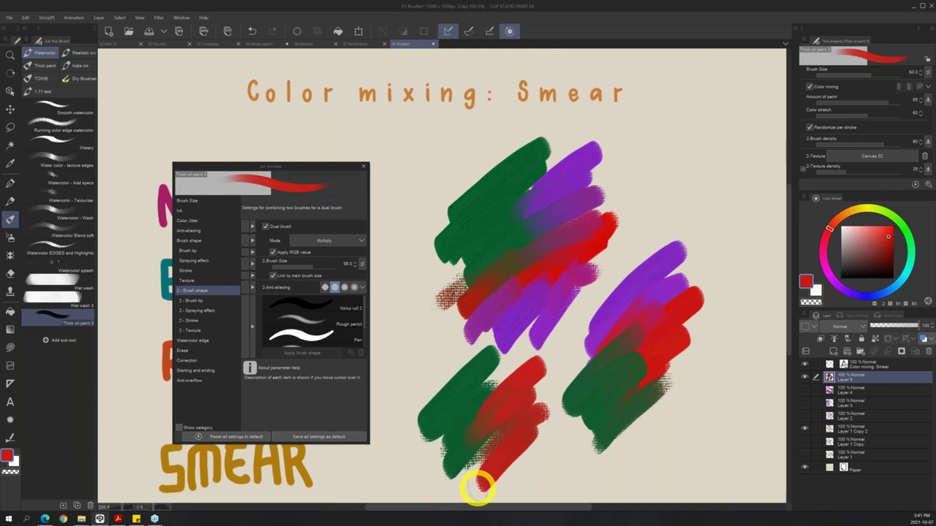
Hide the oil paint sample layer and paint a red patch on a new raster layer with the 1.11 test brush.
left_click(804, 376)
left_click(834, 350)
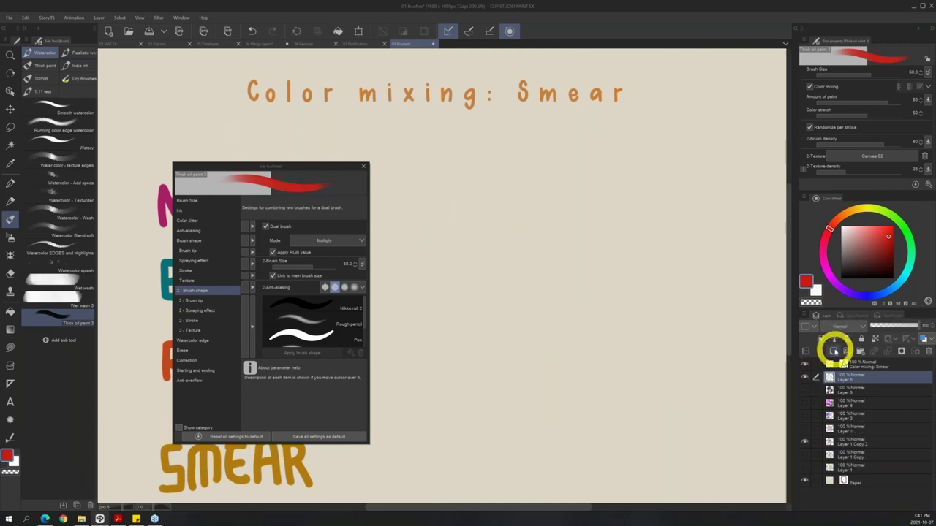
left_click(38, 91)
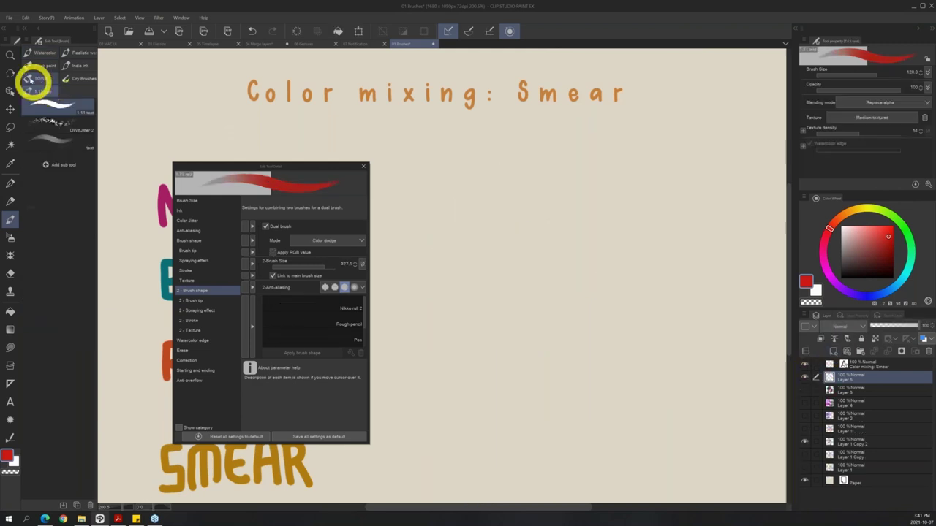
mouse_move(466, 217)
left_mouse_down()
mouse_move(501, 214)
mouse_move(519, 241)
mouse_move(555, 245)
mouse_move(558, 291)
mouse_move(601, 339)
left_mouse_up()
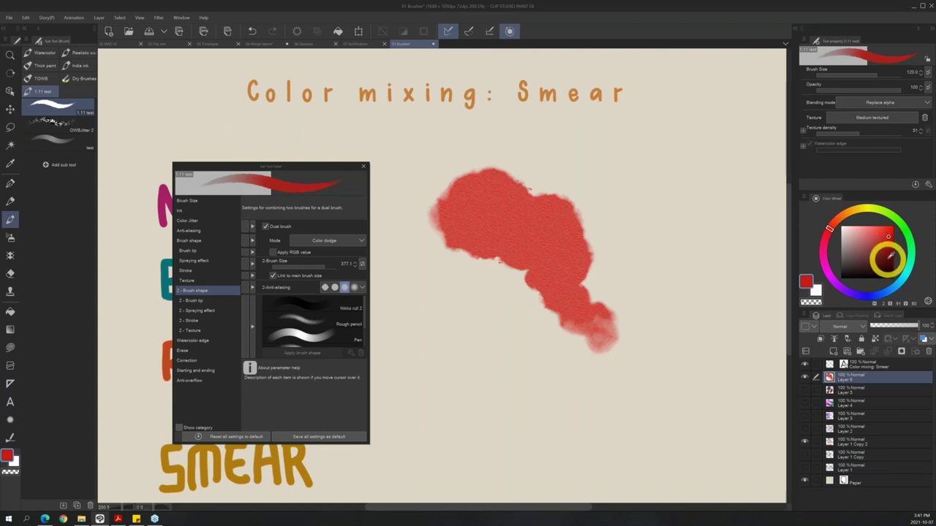
Review the 1.11 test brush's ink settings, dual brush shape and second brush tip.
left_click(184, 210)
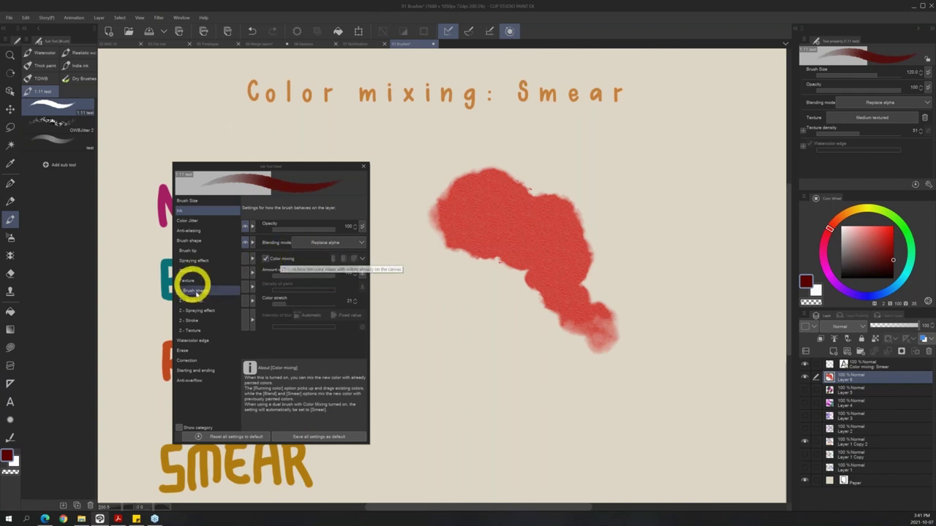
left_click(200, 293)
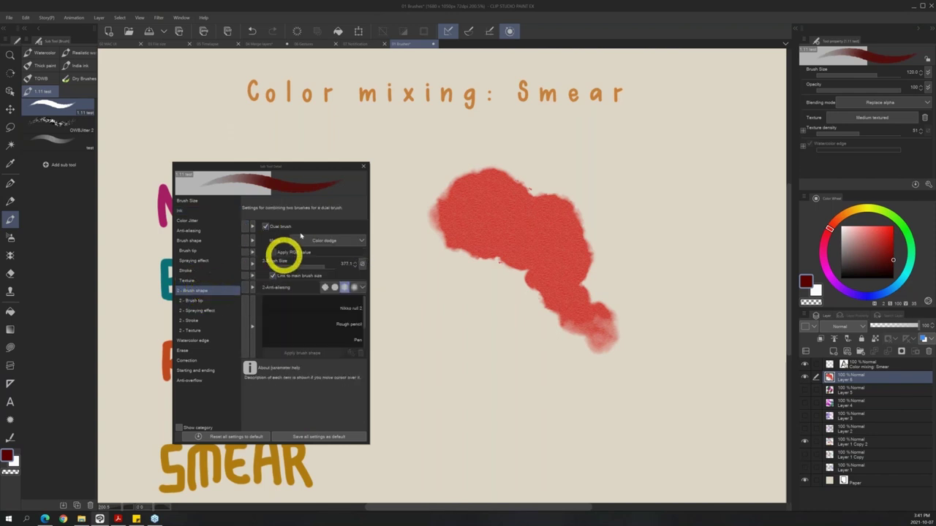
left_click(207, 303)
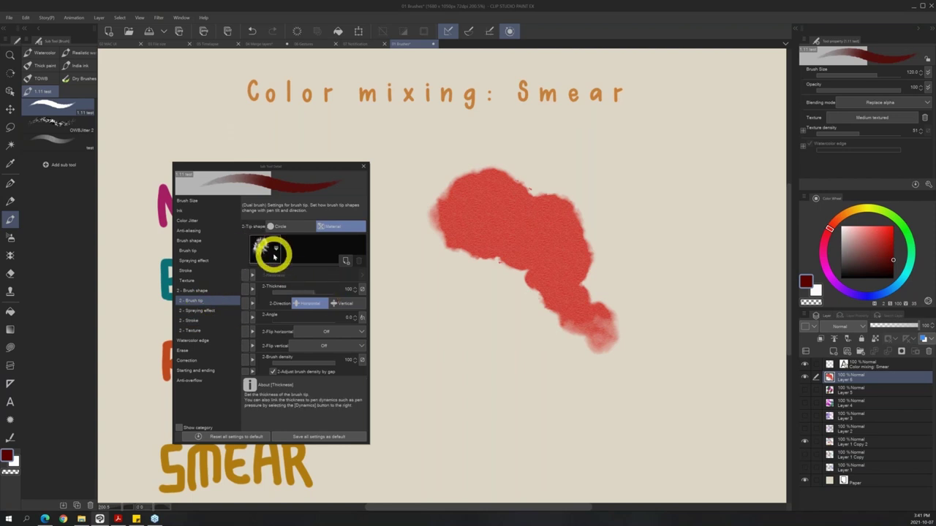
Paint a dark red stroke and a green stroke overlapping the lower part of the red patch.
mouse_move(664, 371)
left_mouse_down()
mouse_move(604, 333)
mouse_move(567, 282)
mouse_move(559, 260)
mouse_move(569, 239)
left_mouse_up()
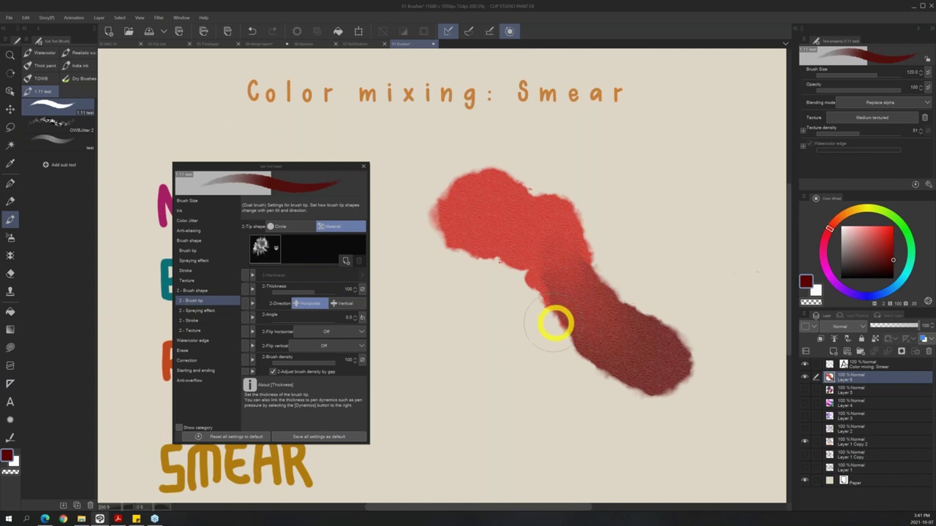
left_click_drag(544, 307, 584, 321)
left_click(916, 248)
mouse_move(552, 413)
left_mouse_down()
mouse_move(553, 315)
mouse_move(541, 274)
mouse_move(514, 272)
mouse_move(527, 322)
left_mouse_up()
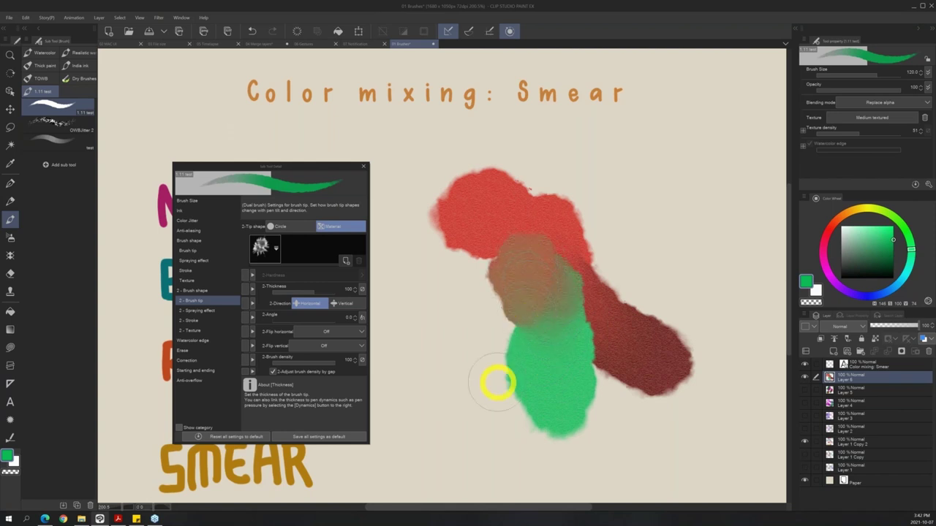
Paint overlapping strokes in yellow and a brighter yellow across the red, dark red and green areas.
left_click(864, 210)
left_click(887, 233)
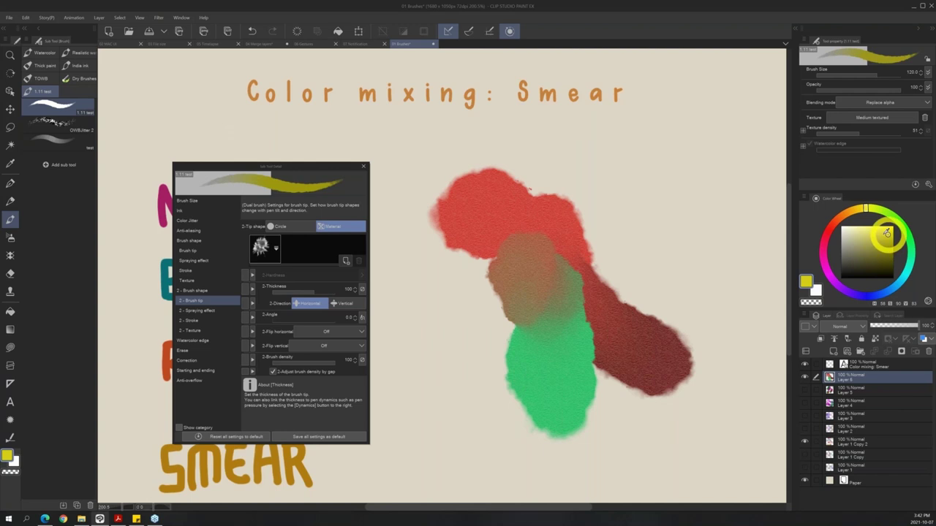
mouse_move(575, 359)
left_mouse_down()
mouse_move(629, 326)
mouse_move(649, 279)
mouse_move(655, 219)
mouse_move(574, 285)
left_mouse_up()
left_click(890, 231)
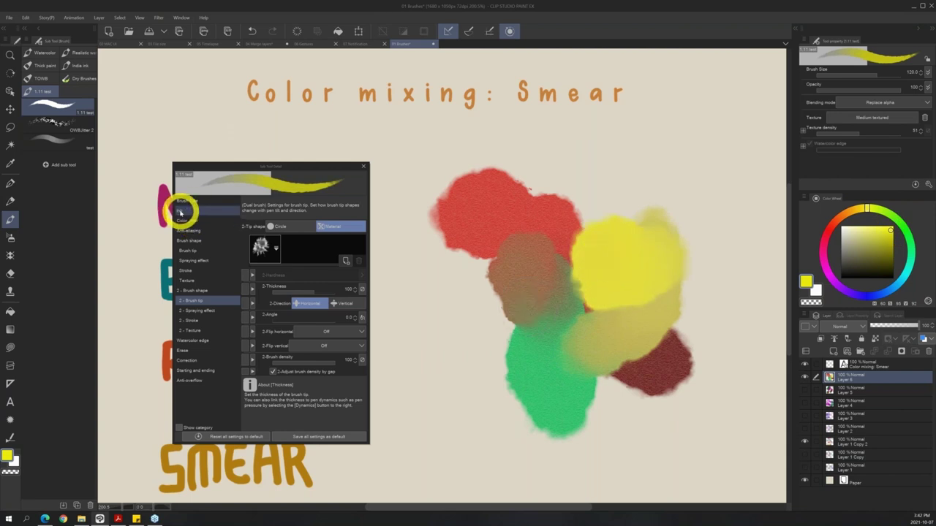
Show the brush's ink settings and paint a teal stroke overlapping the brownish centre of the sample.
left_click(181, 211)
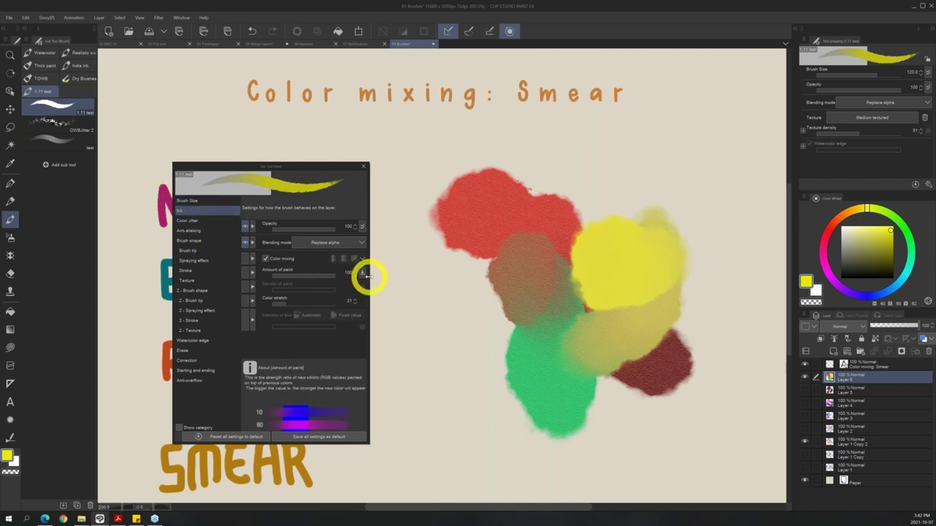
left_click(910, 272)
left_click(440, 316)
mouse_move(441, 316)
left_mouse_down()
mouse_move(493, 300)
mouse_move(510, 306)
mouse_move(545, 356)
left_mouse_up()
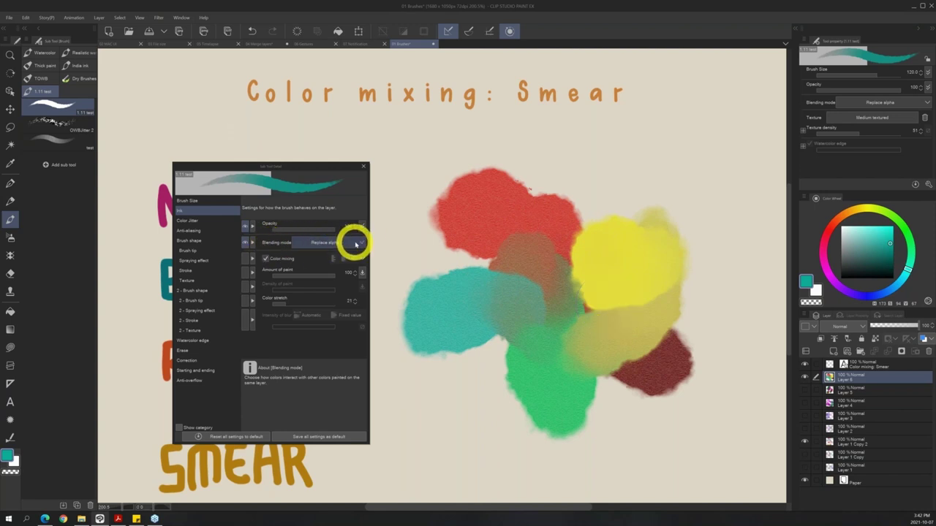
Set the brush's blending mode to Multiply and paint a teal stroke across the red patch.
left_click(360, 243)
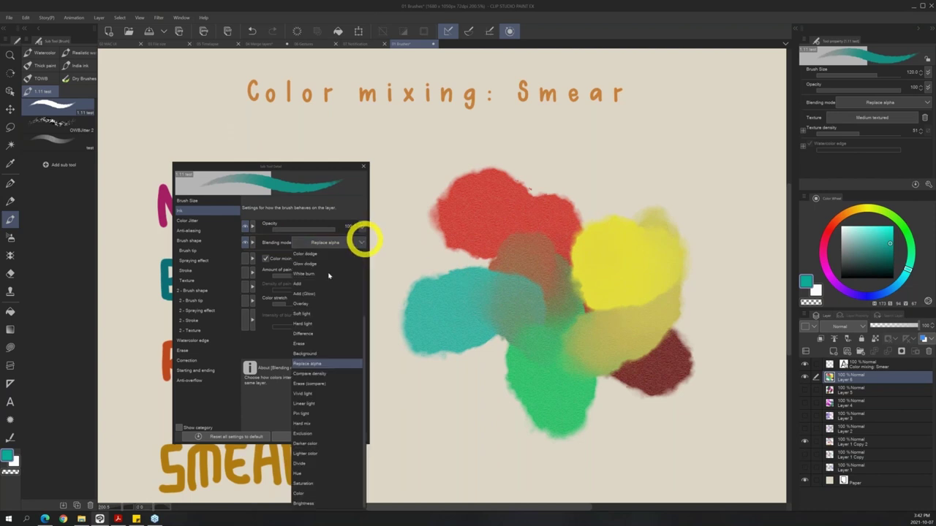
key("Escape")
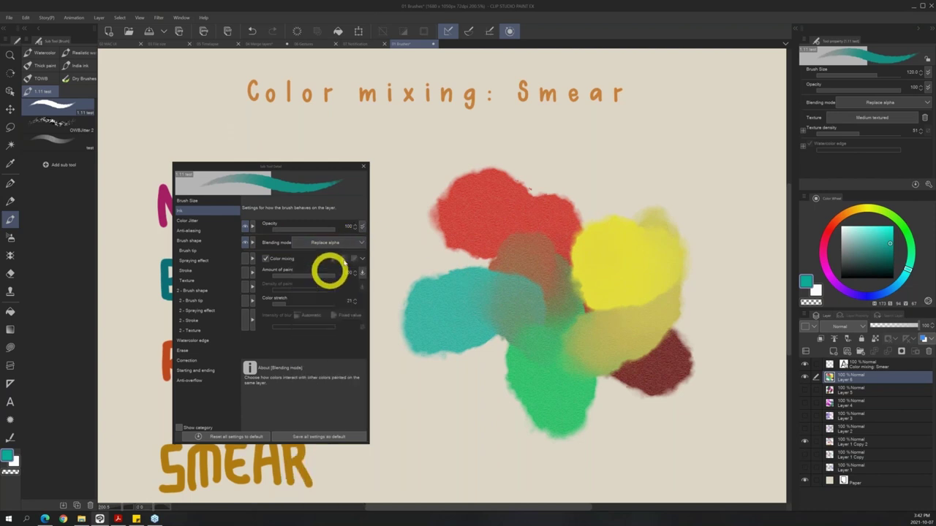
mouse_move(407, 192)
left_mouse_down()
mouse_move(417, 228)
mouse_move(432, 215)
mouse_move(469, 246)
mouse_move(489, 254)
mouse_move(503, 243)
mouse_move(522, 255)
left_mouse_up()
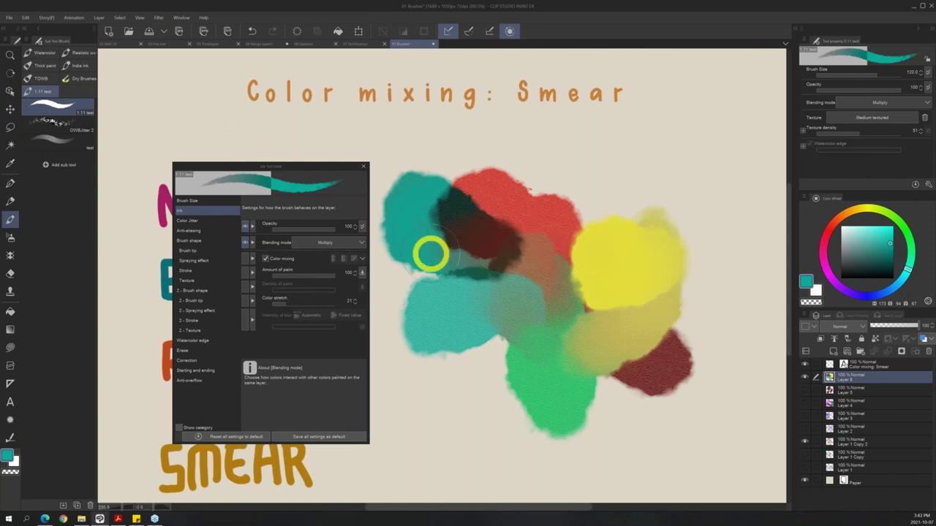
Set the brush's blending mode to Soft light and paint teal over the right part of the red patch.
left_click(351, 242)
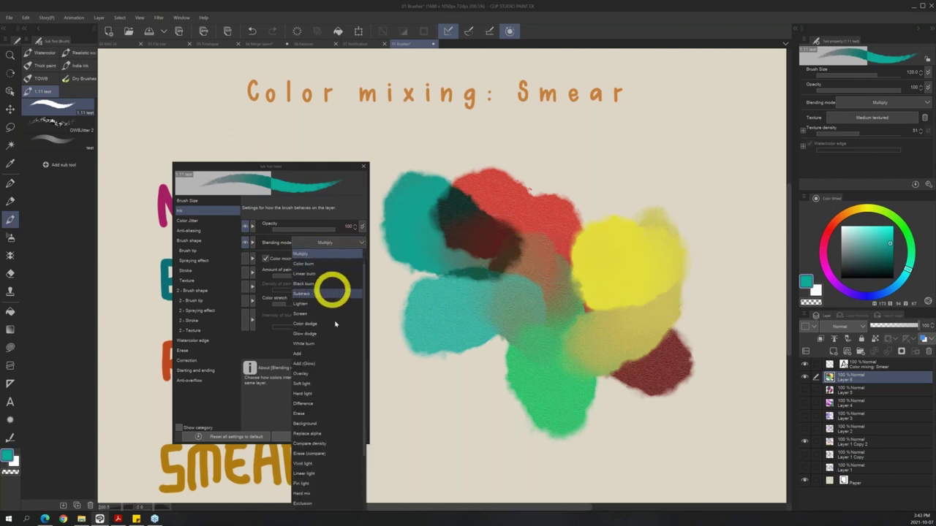
scroll(363, 351, "down", 2)
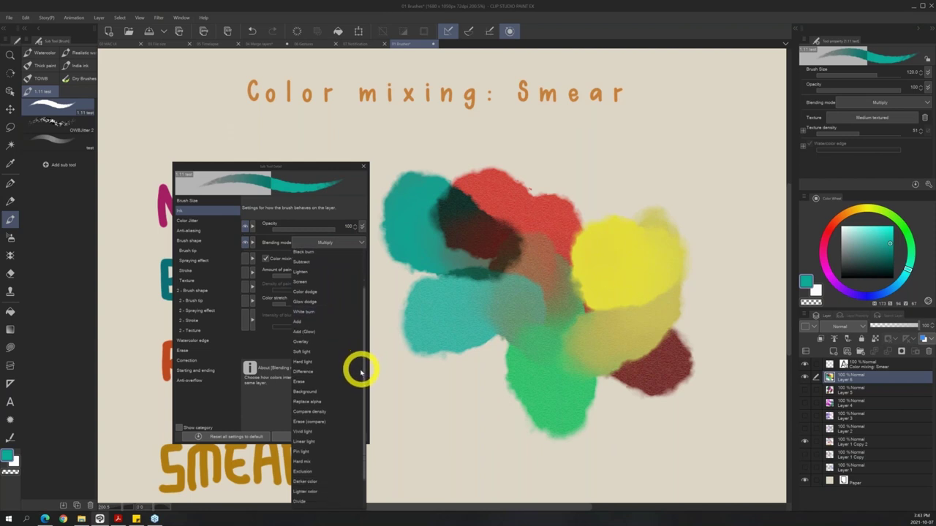
left_click(324, 348)
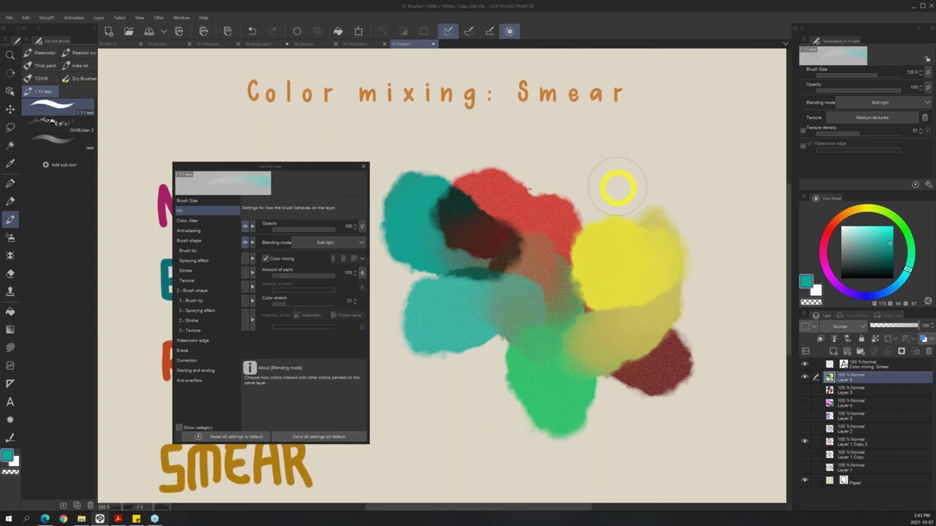
mouse_move(582, 214)
left_mouse_down()
mouse_move(553, 215)
mouse_move(511, 375)
left_mouse_up()
Set the brush's blending mode to Hard mix and paint teal over the yellow and red areas.
left_click(356, 243)
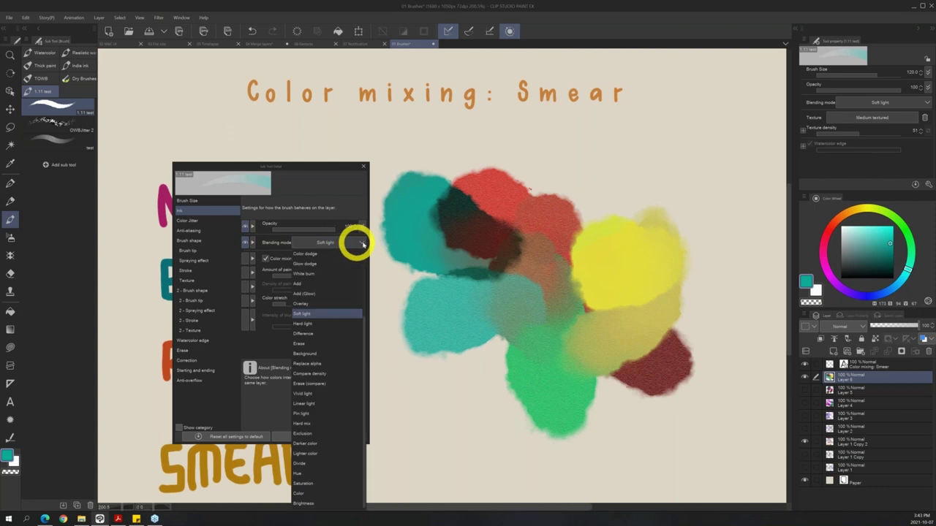
left_click(340, 424)
mouse_move(613, 196)
left_mouse_down()
mouse_move(569, 229)
mouse_move(495, 251)
left_mouse_up()
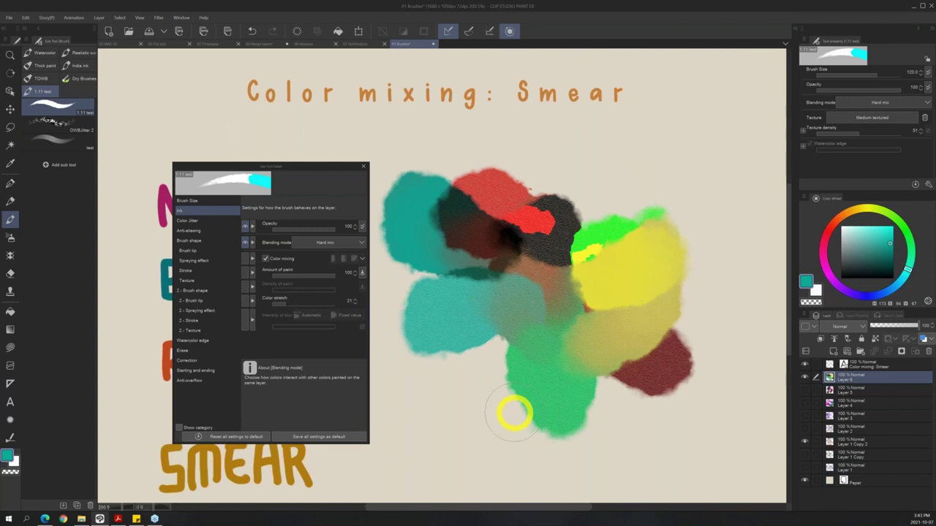
Set the brush's blending mode back to Replace alpha.
left_click(340, 242)
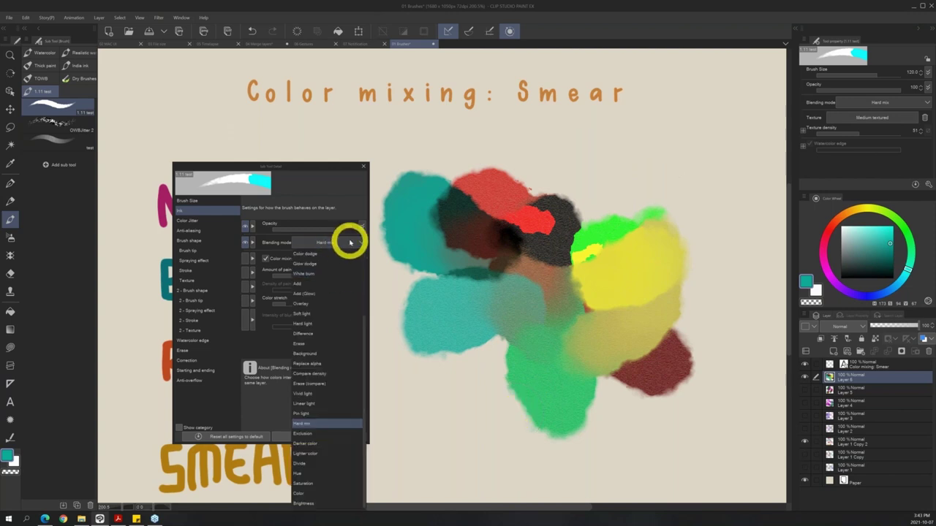
left_click(354, 243)
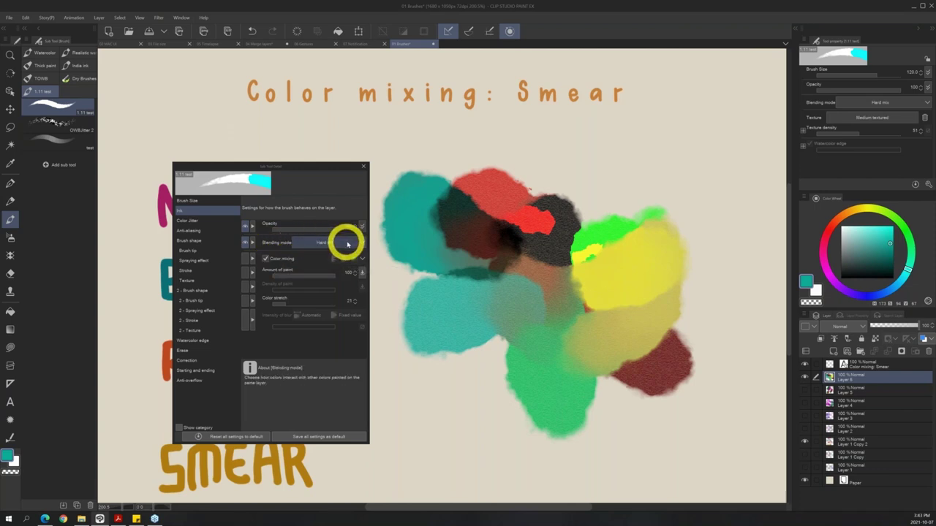
left_click(348, 243)
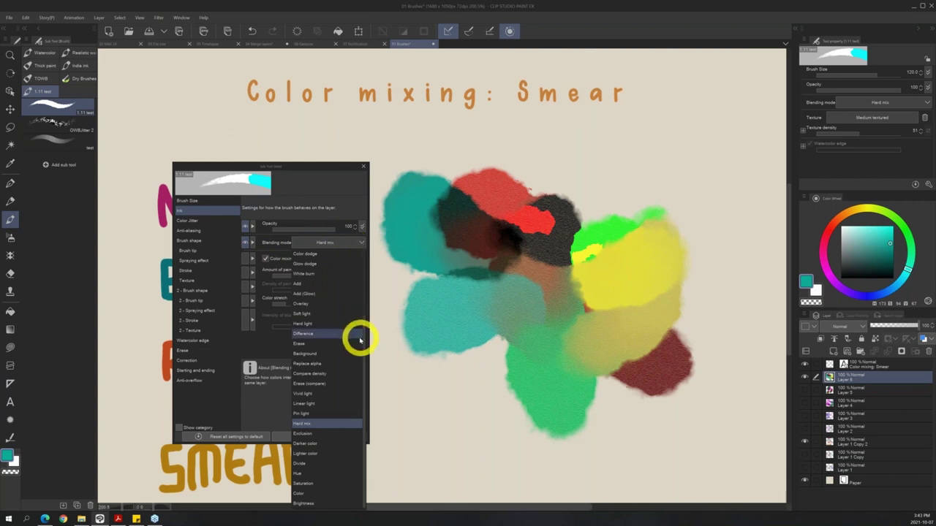
left_click(334, 365)
left_click_drag(518, 220, 529, 266)
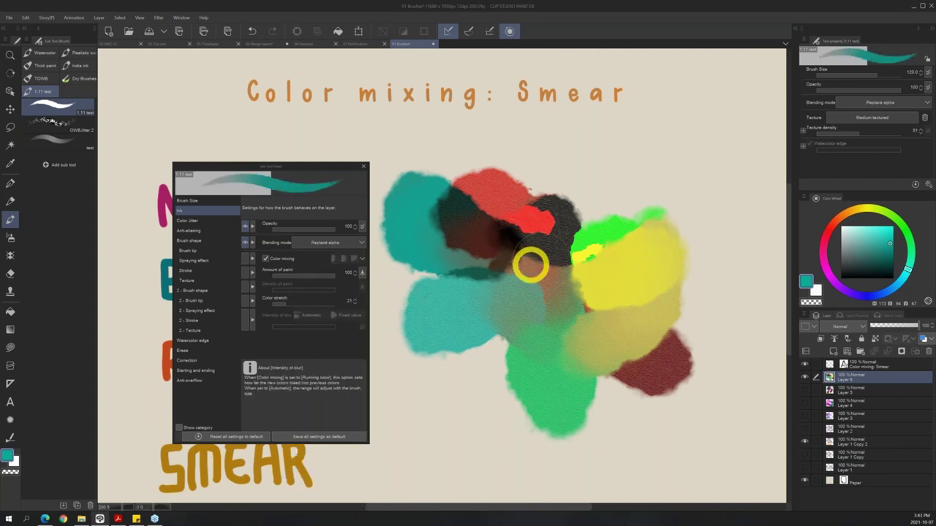
Paint an orange stroke from above the red patch into the sample's centre and a magenta stroke over the centre.
left_click(849, 214)
mouse_move(588, 146)
left_mouse_down()
mouse_move(547, 186)
mouse_move(545, 234)
mouse_move(565, 234)
mouse_move(541, 278)
left_mouse_up()
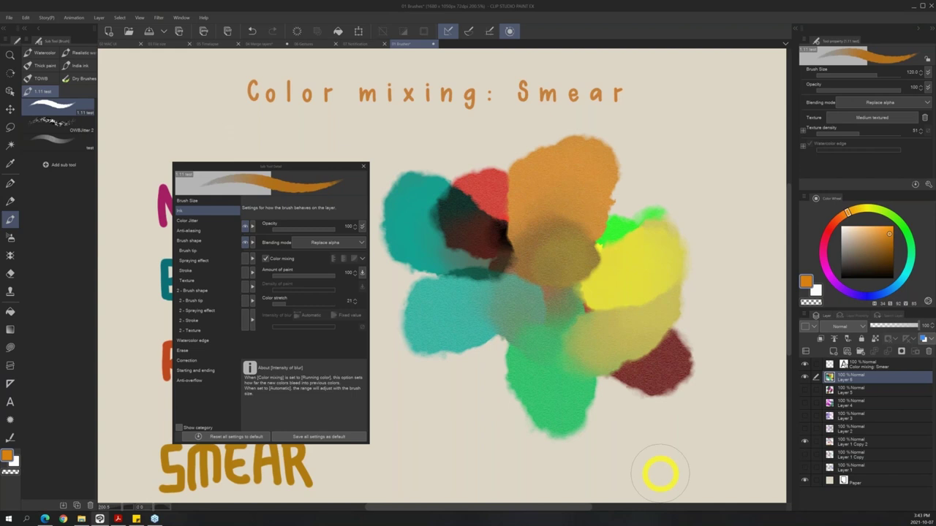
left_click(831, 276)
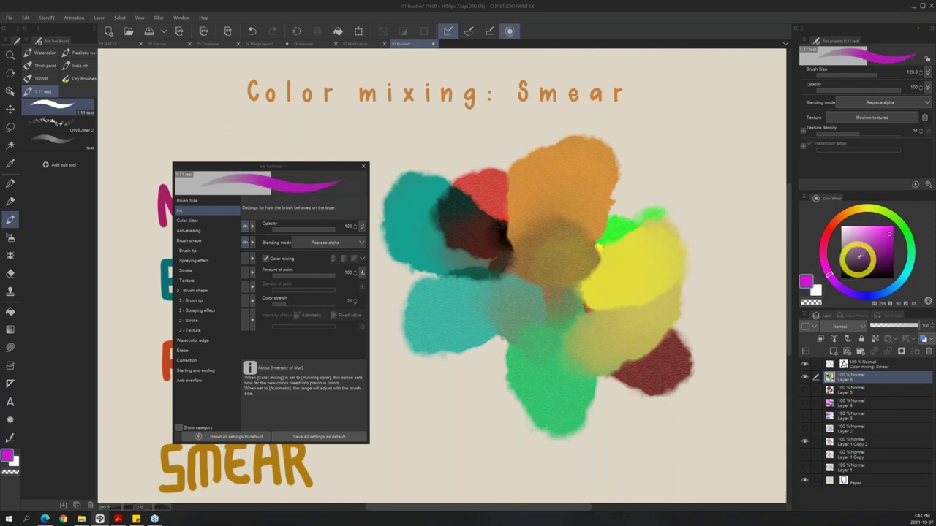
mouse_move(581, 301)
left_mouse_down()
mouse_move(581, 278)
mouse_move(586, 311)
mouse_move(572, 351)
left_mouse_up()
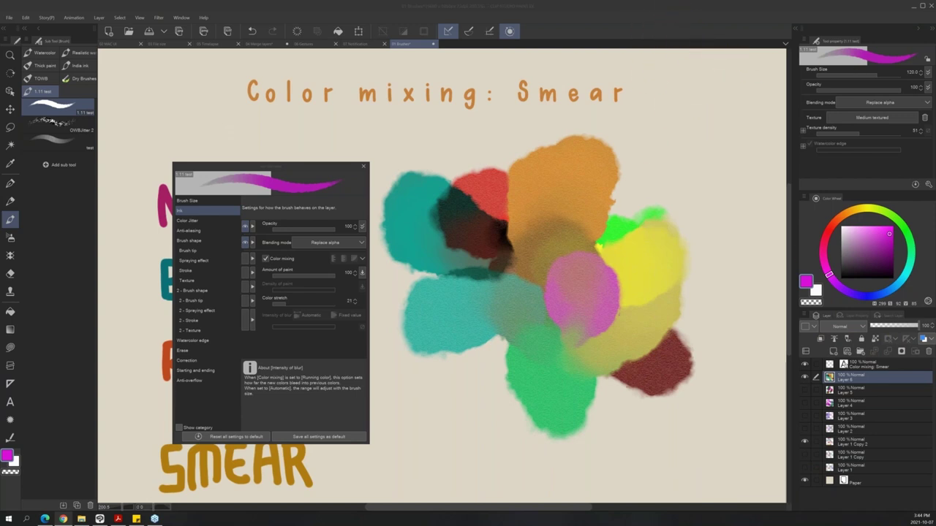
mouse_move(263, 278)
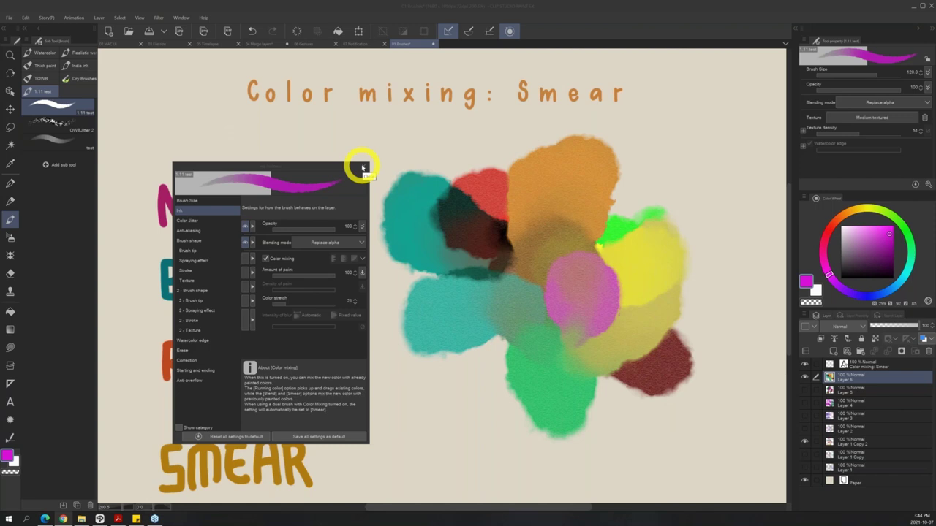
mouse_move(280, 228)
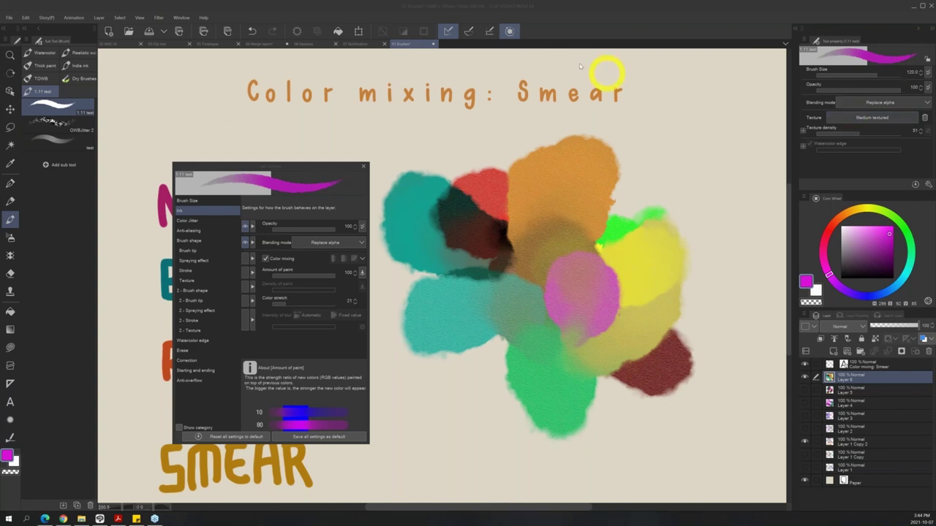
left_click(557, 24)
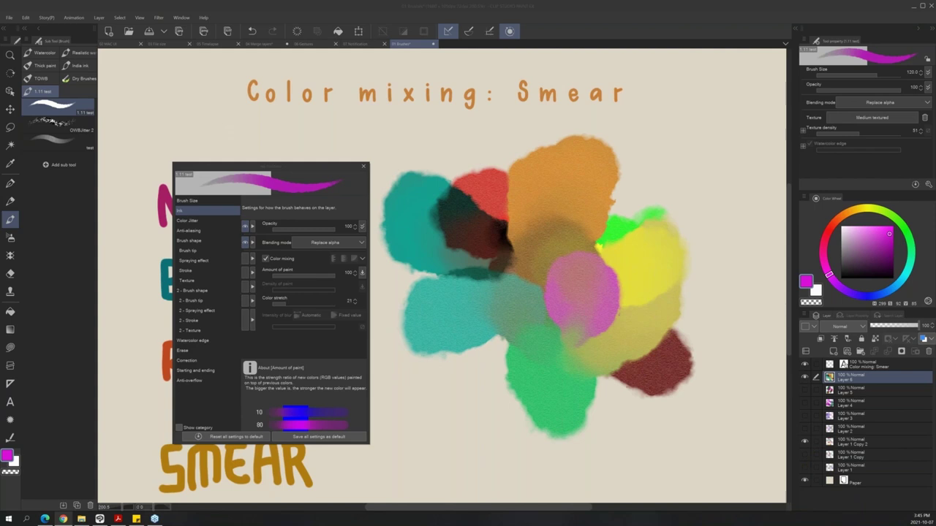
Switch to the web browser, open the Clip Studio Paint download page from the search results and review the free trial and latest version downloads.
left_click_drag(935, 189, 611, 83)
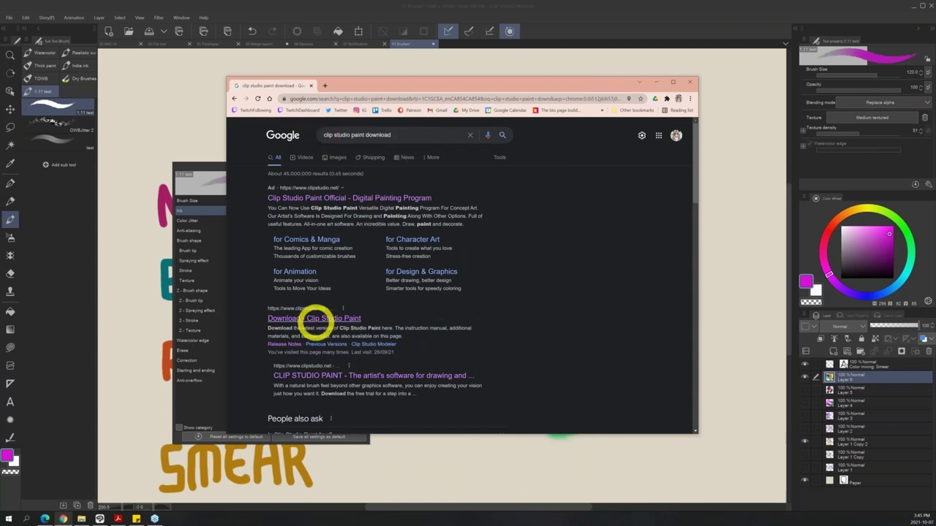
left_click(314, 319)
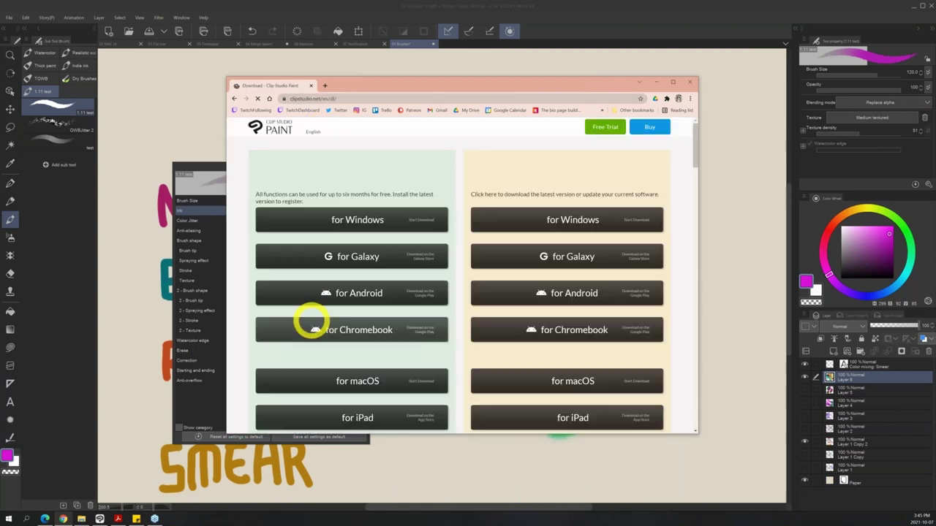
scroll(663, 326, "down", 1)
scroll(662, 351, "down", 2)
scroll(655, 362, "up", 3)
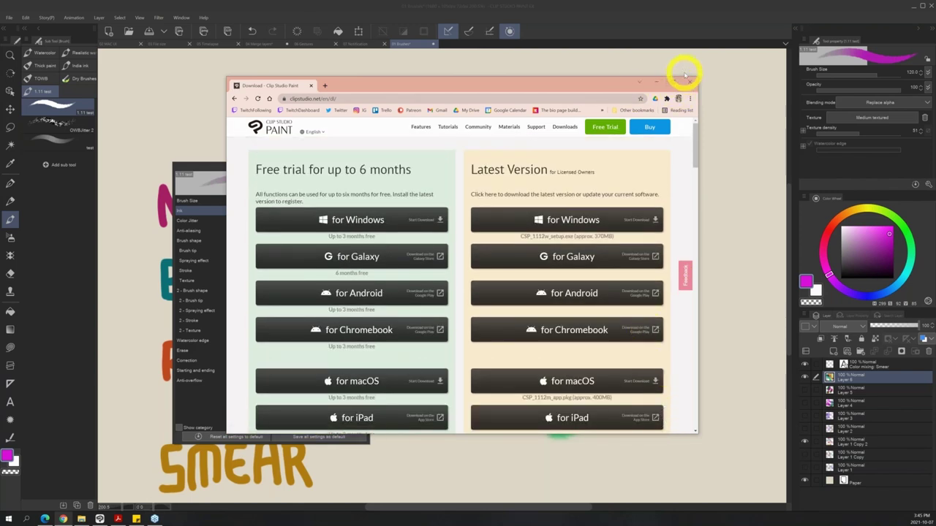
left_click(660, 81)
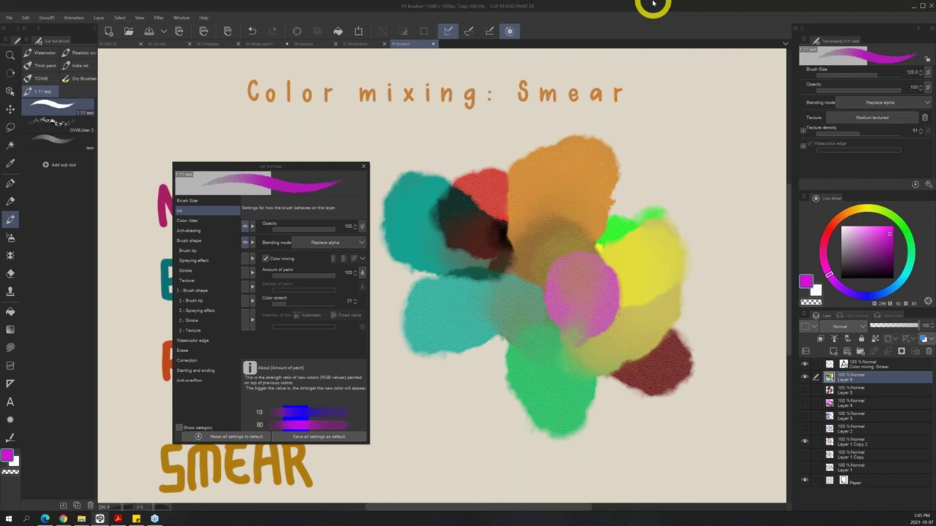
Hide Layer 6, show Layer 3 with the color mixing comparison strokes, and move the brush settings window clear of the strokes.
left_click_drag(810, 382, 803, 422)
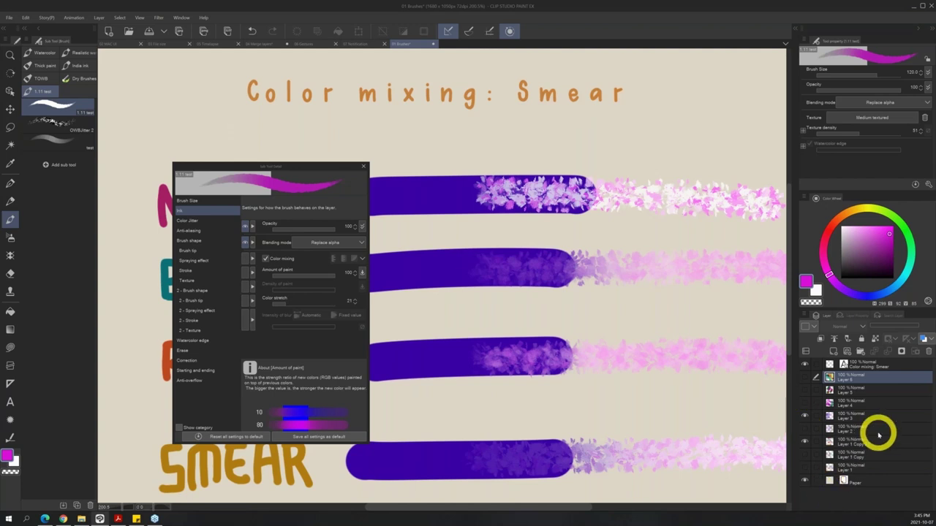
left_click_drag(335, 166, 171, 235)
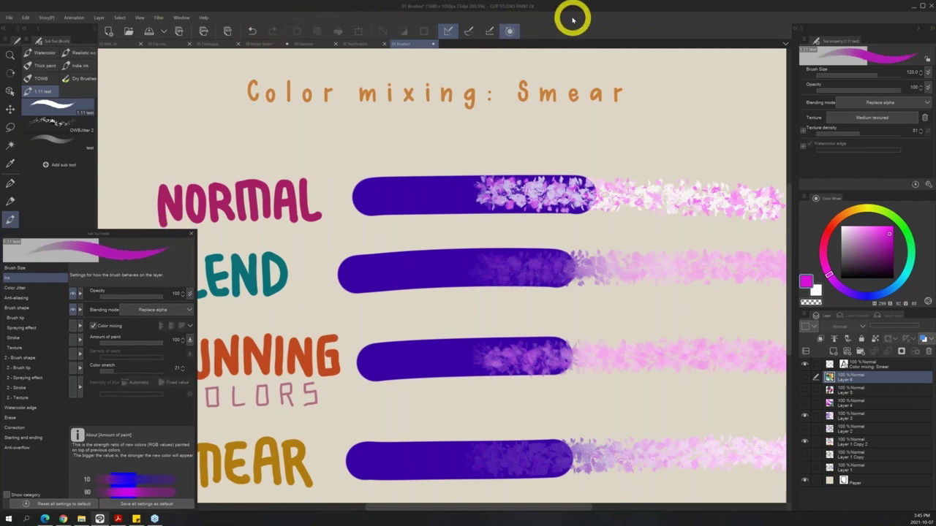
key("ctrl+o")
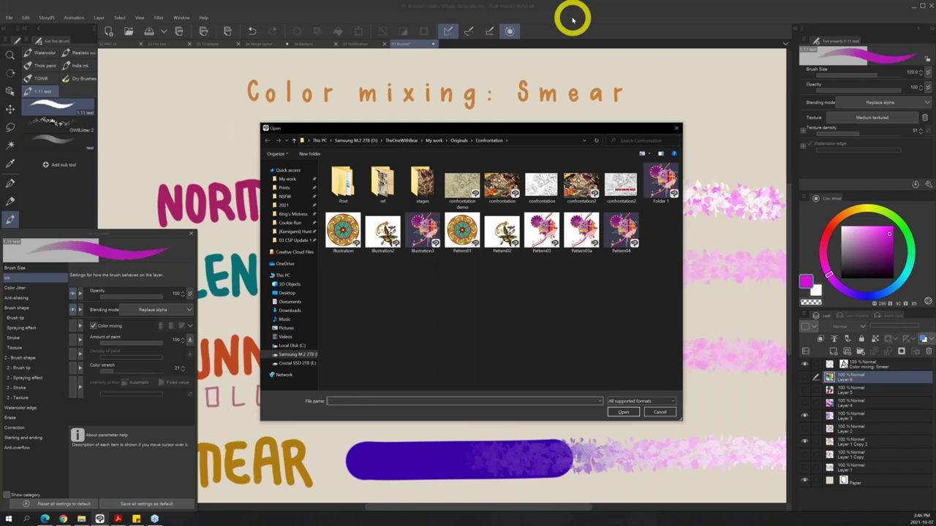
left_click(659, 411)
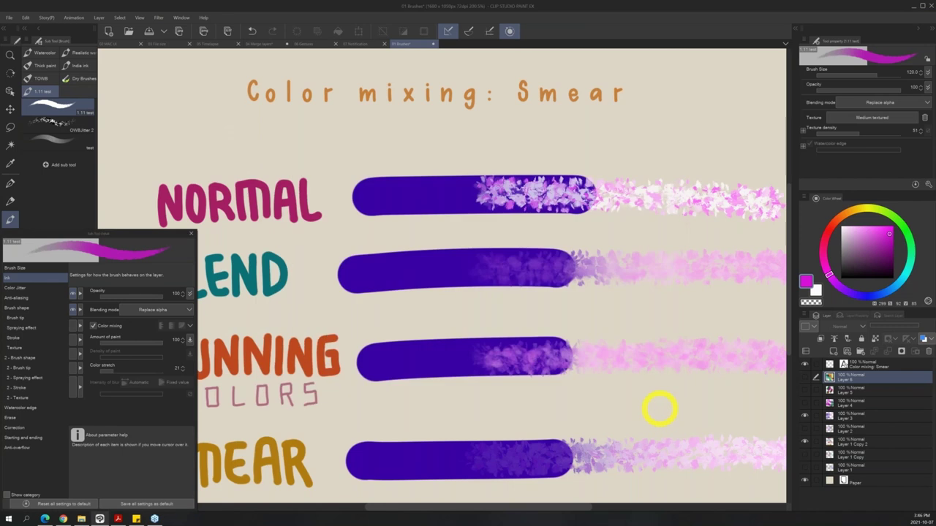
Review the A3 preset's width, height and resolution in the new canvas settings and leave without creating a canvas.
key("ctrl+n")
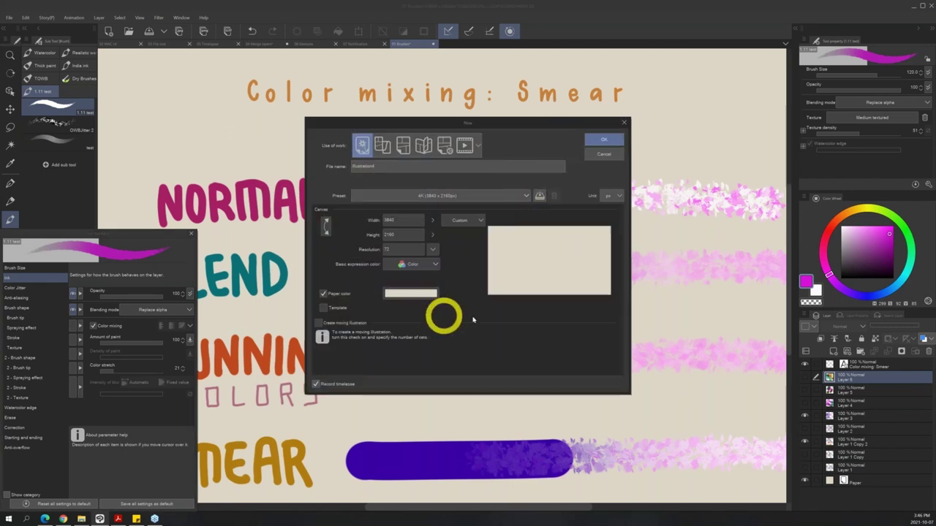
left_click(486, 195)
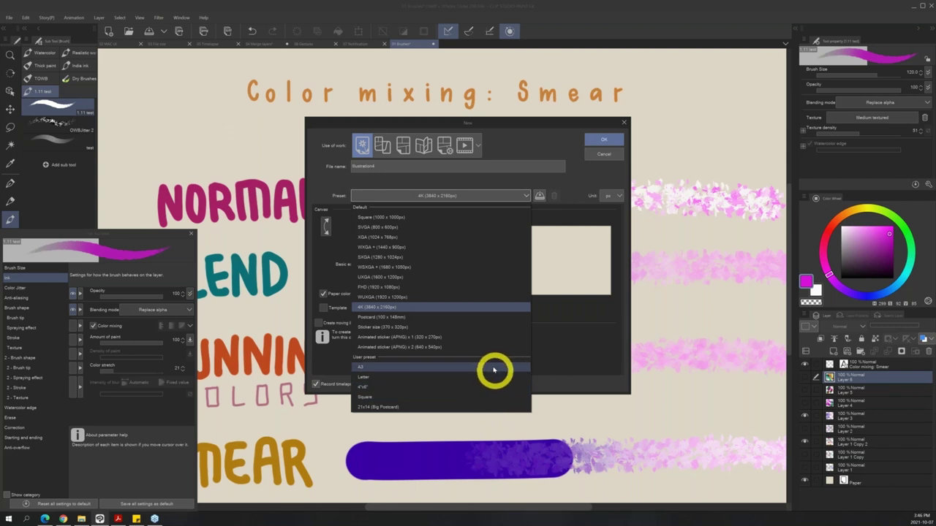
left_click(430, 369)
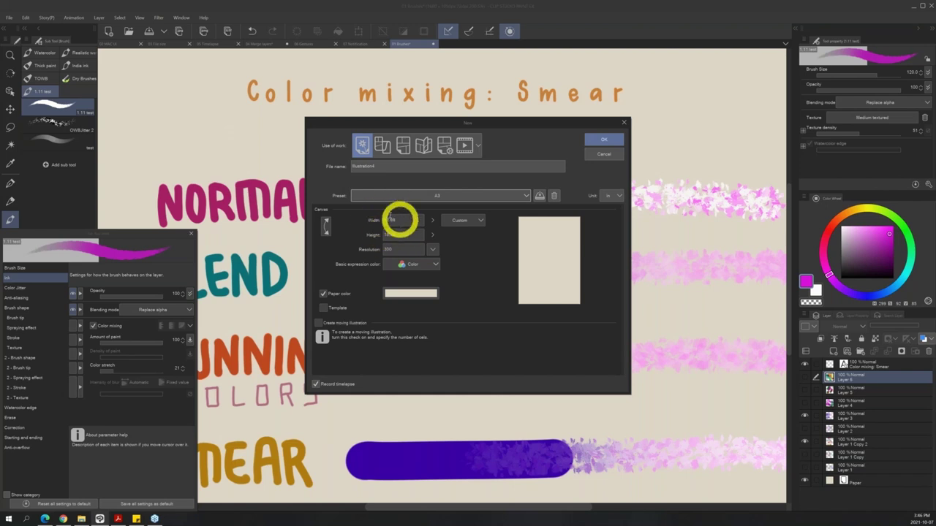
left_click(388, 248)
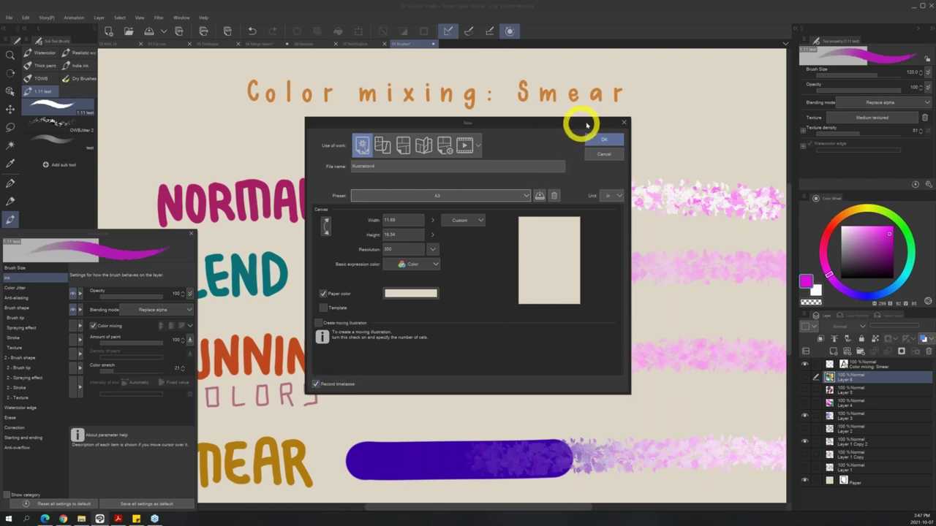
left_click_drag(576, 127, 583, 127)
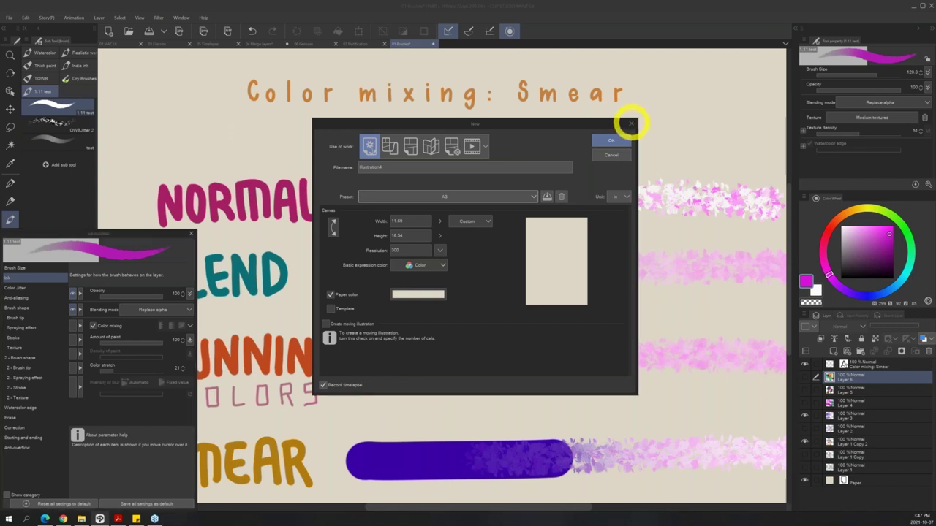
left_click(633, 123)
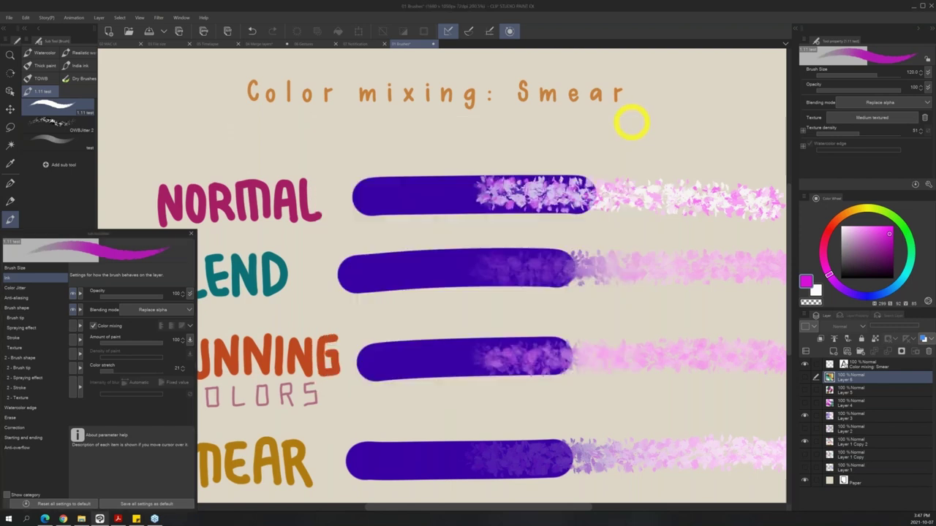
Create a new 4K (3840 x 2160 px) canvas with timelapse recording enabled and look up the timelapse options.
left_click(10, 18)
left_click(24, 26)
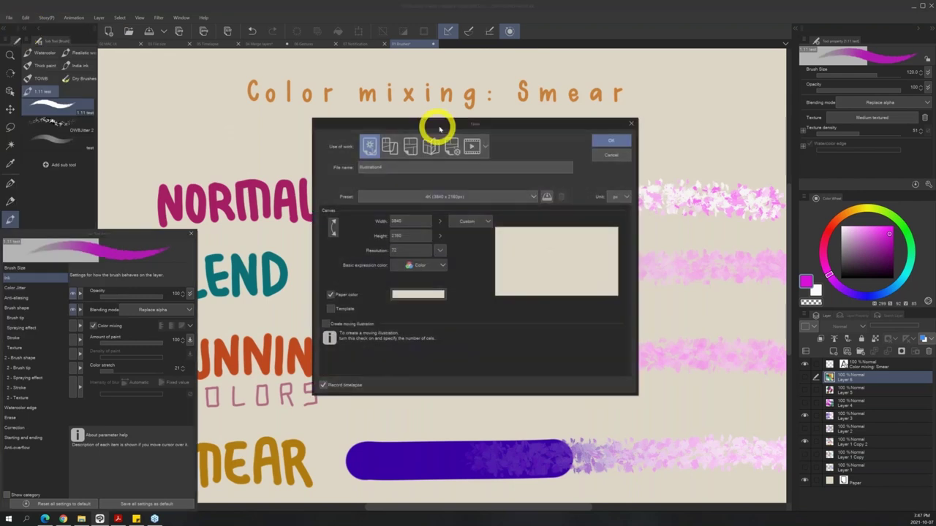
left_click(611, 141)
left_click(9, 17)
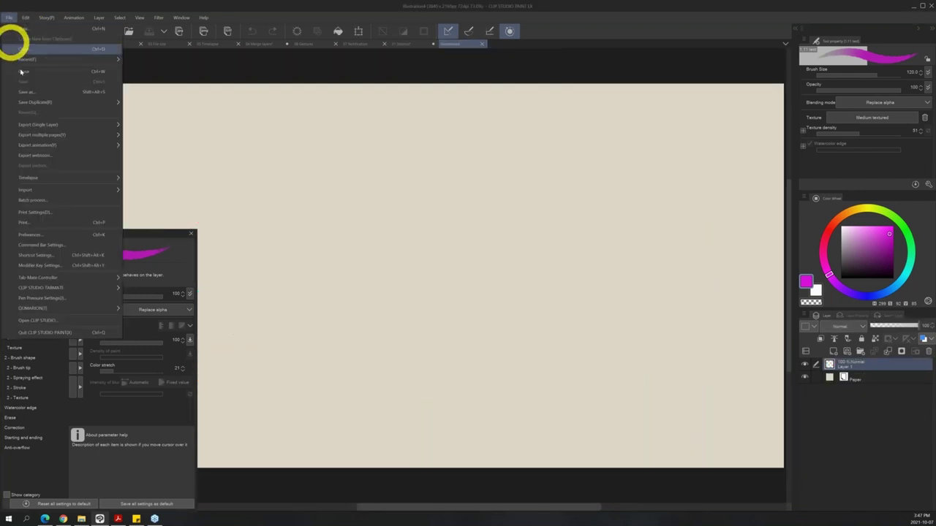
mouse_move(63, 178)
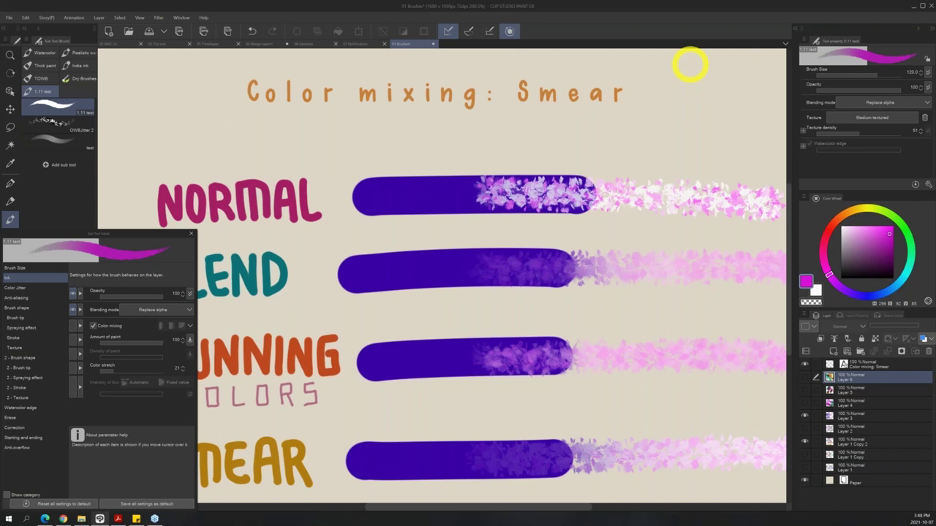
Close the brush's detailed settings and fit the whole color mixing comparison canvas in view.
left_click(190, 235)
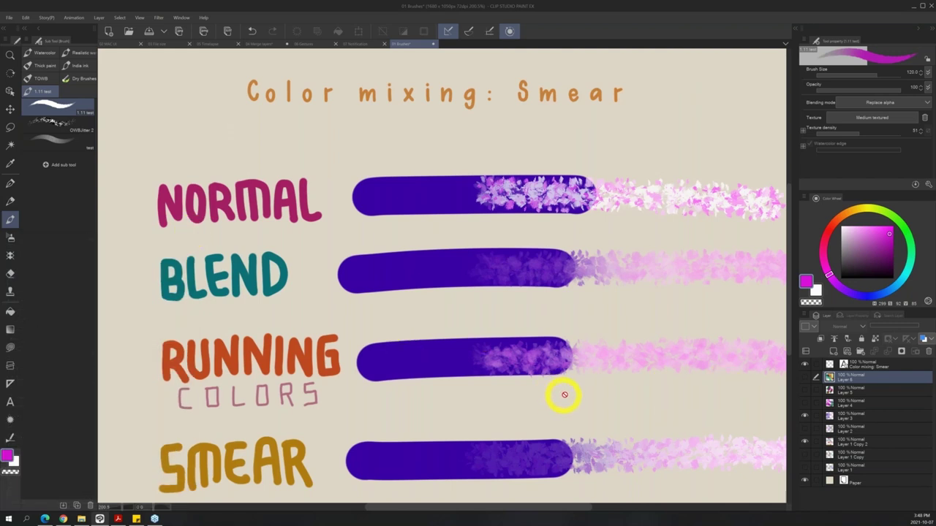
key("slash")
scroll(578, 399, "down", 2)
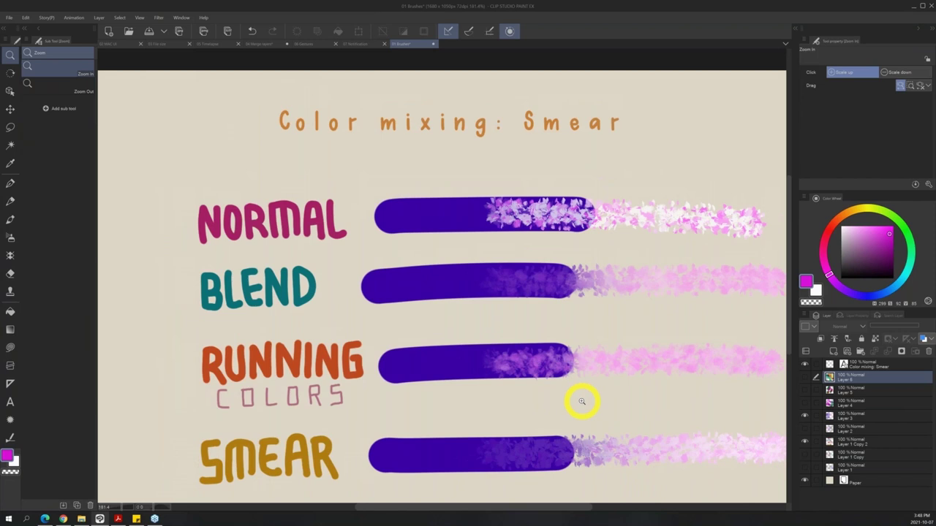
left_click_drag(585, 390, 560, 355)
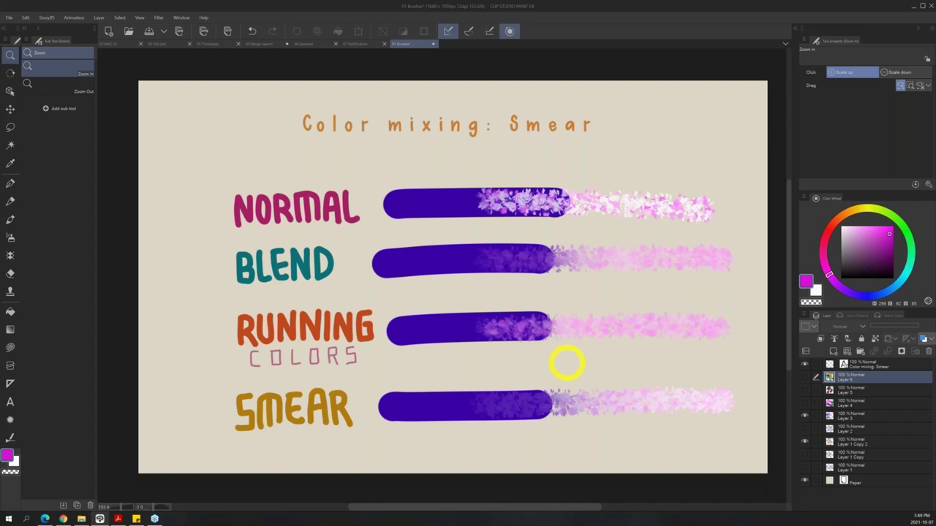
Open the Colors of Life Full Size image from the Colors of Life folder.
key("ctrl+o")
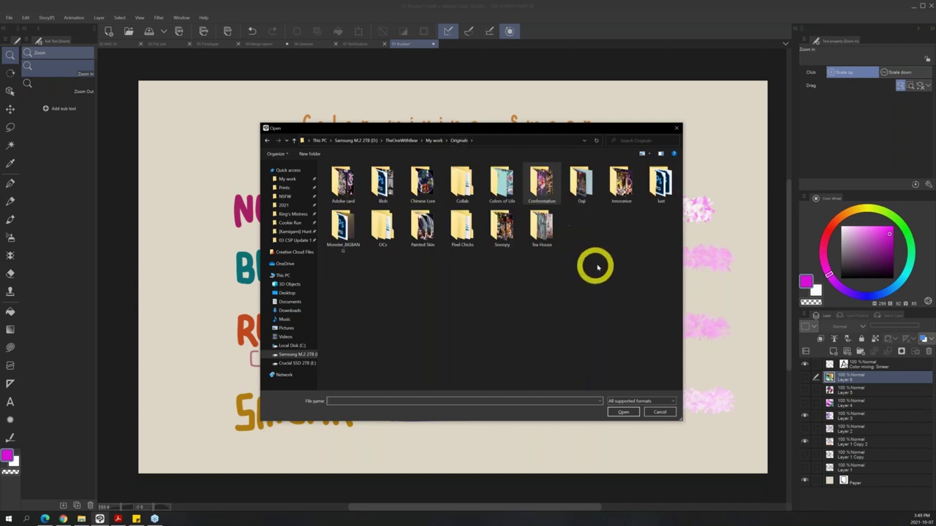
double_click(503, 183)
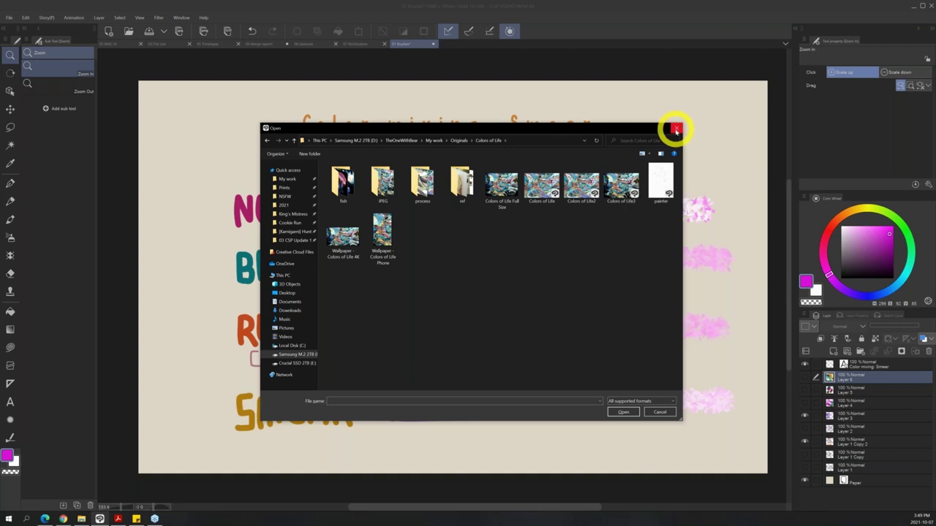
left_click(504, 187)
double_click(504, 186)
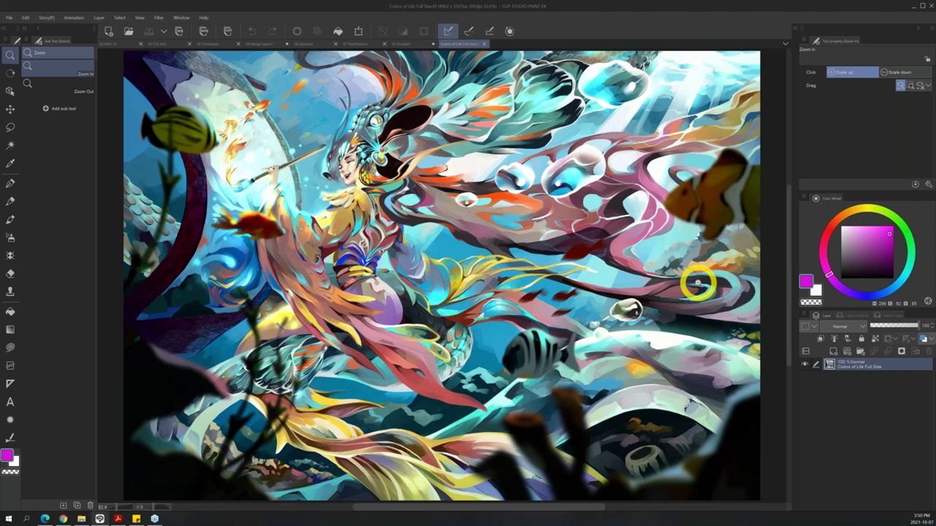
Return to the Brushes canvas and browse the default Brush sub tools, previewing Wet wash and Thick oil paint without adding any.
left_click(406, 43)
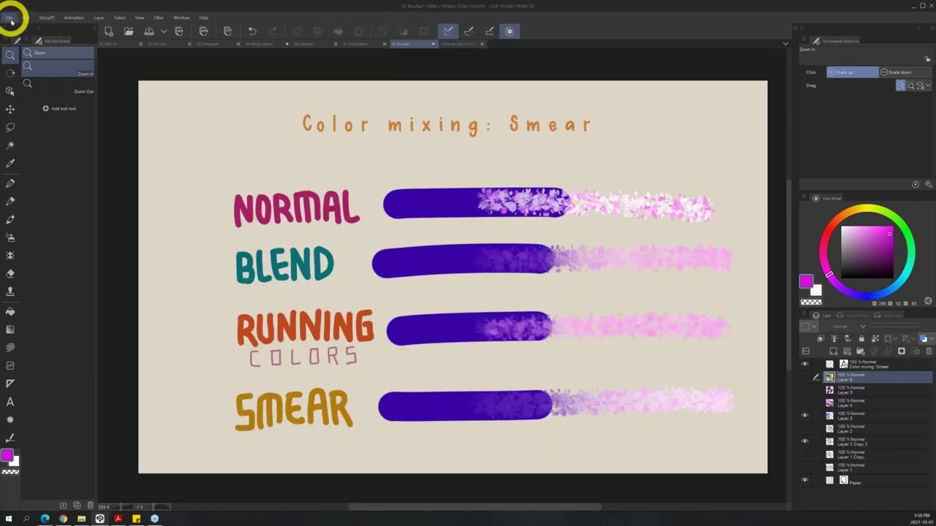
key("b")
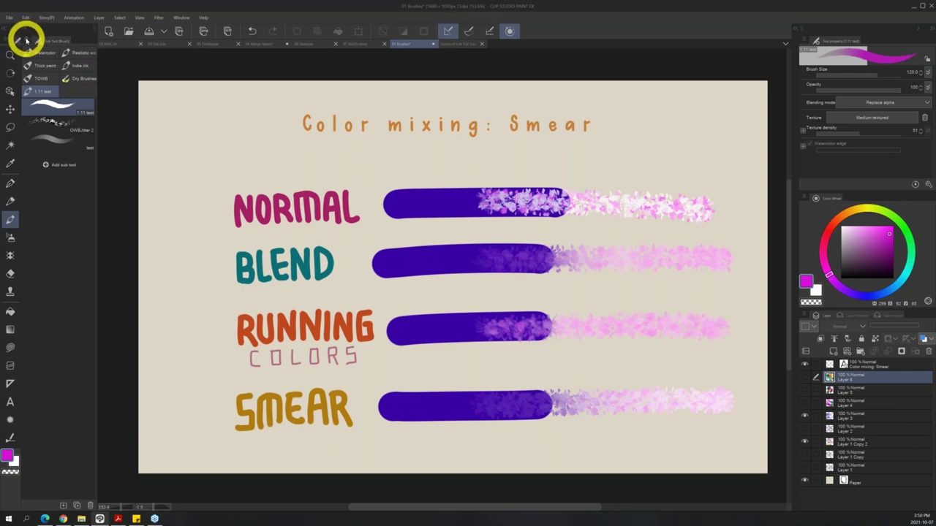
left_click(26, 41)
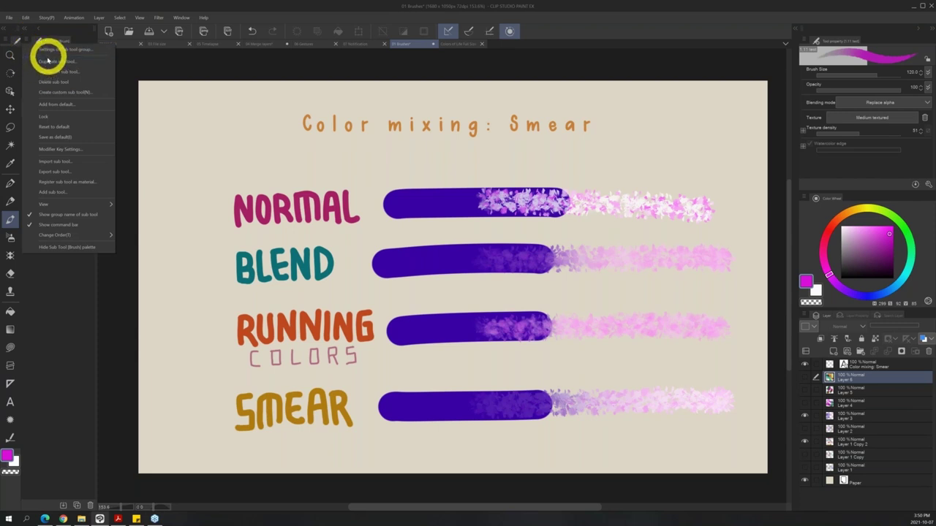
left_click(80, 107)
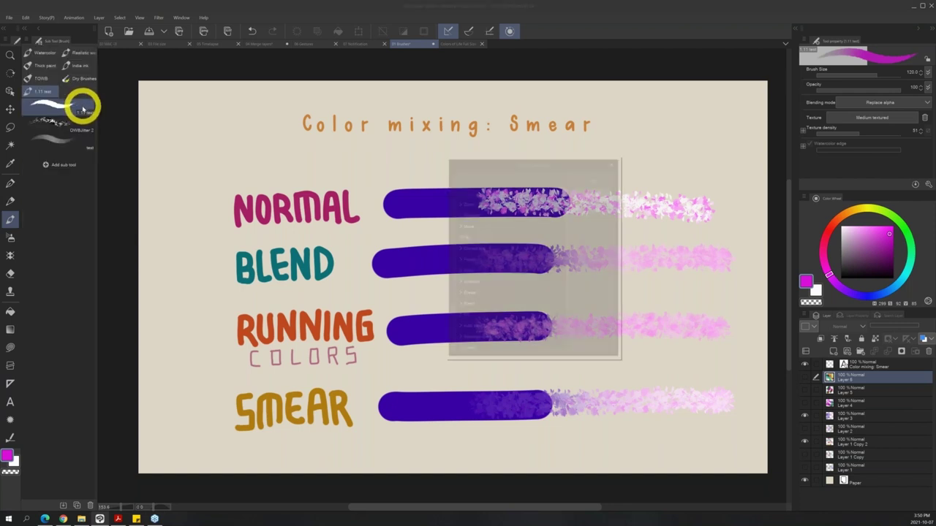
left_click_drag(578, 162, 510, 156)
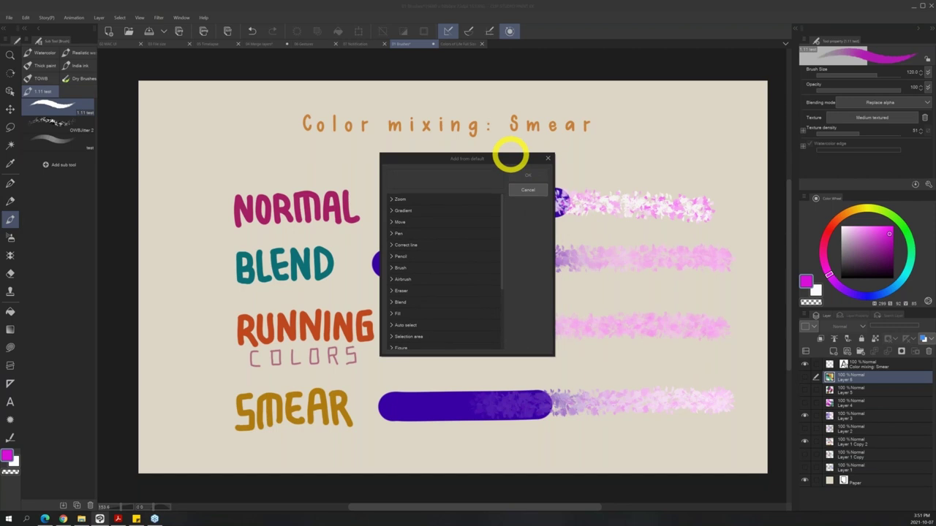
left_click(392, 268)
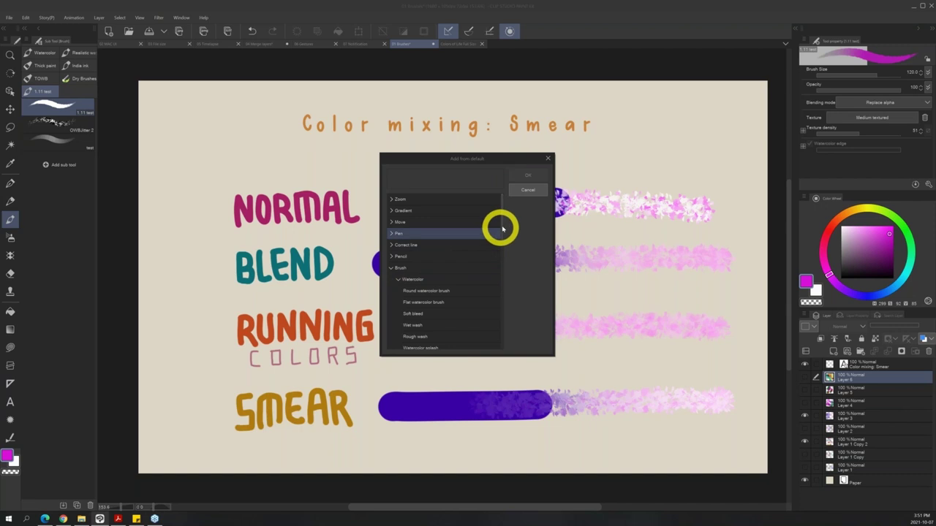
left_click_drag(502, 231, 502, 244)
left_click(446, 268)
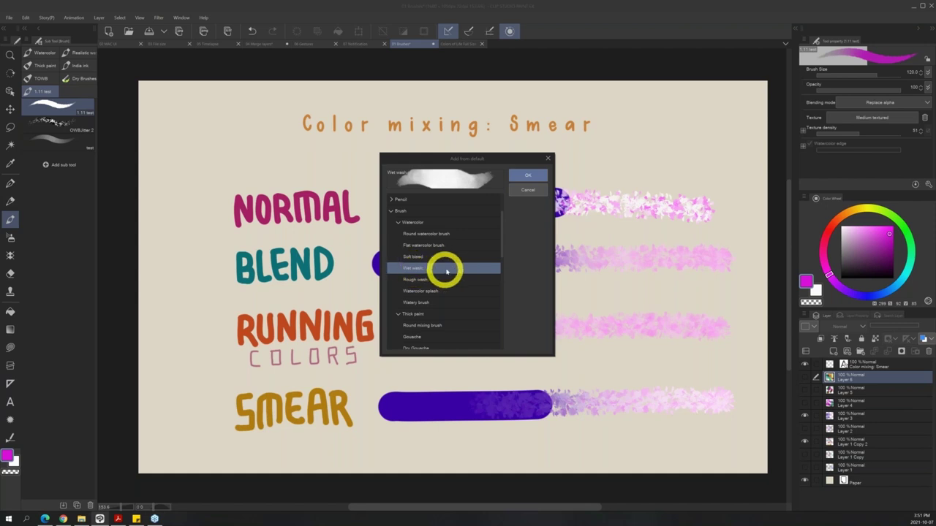
left_click_drag(503, 249, 503, 265)
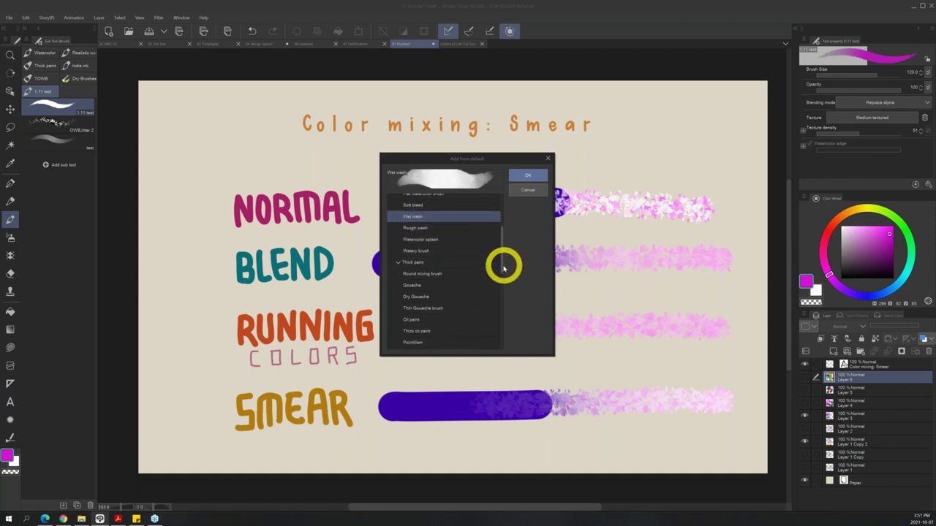
left_click(439, 322)
left_click(462, 208)
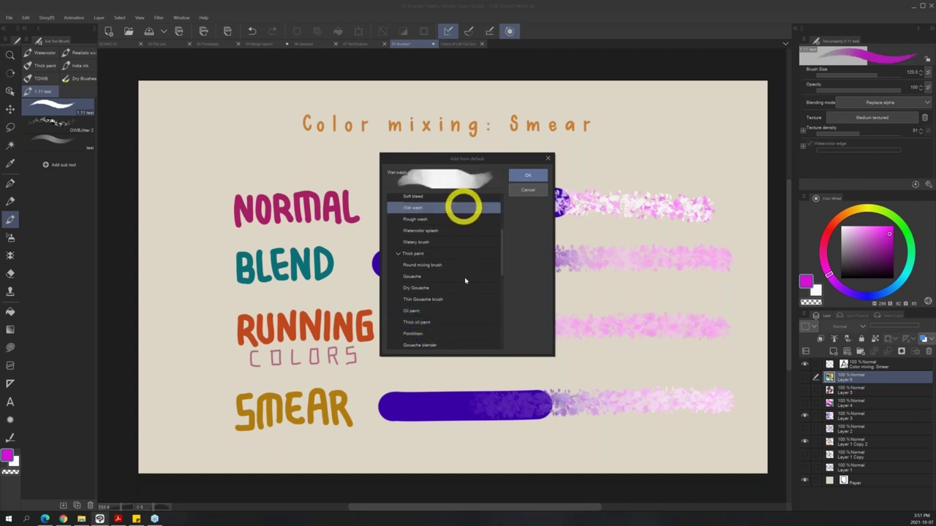
left_click(462, 323)
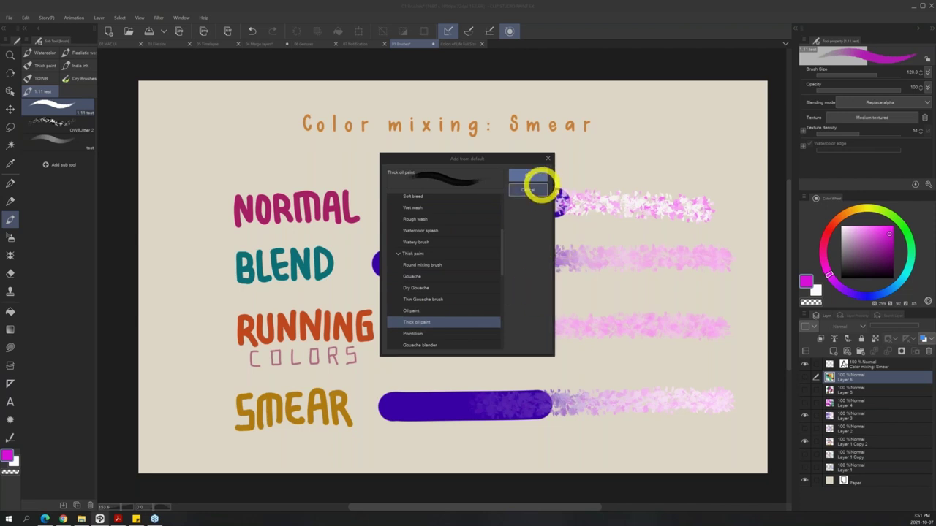
left_click(539, 188)
Reopen the list of default sub tool categories for review and close it without adding anything.
left_click(25, 38)
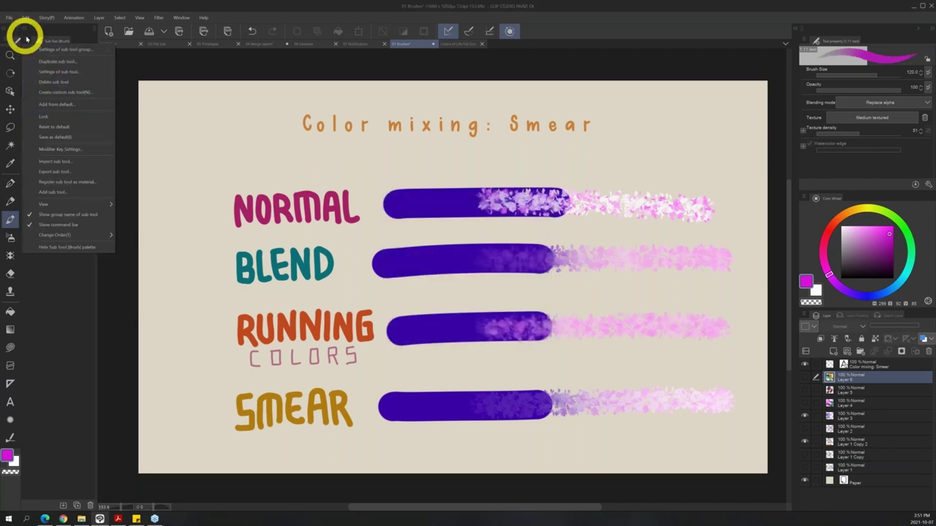
left_click(98, 107)
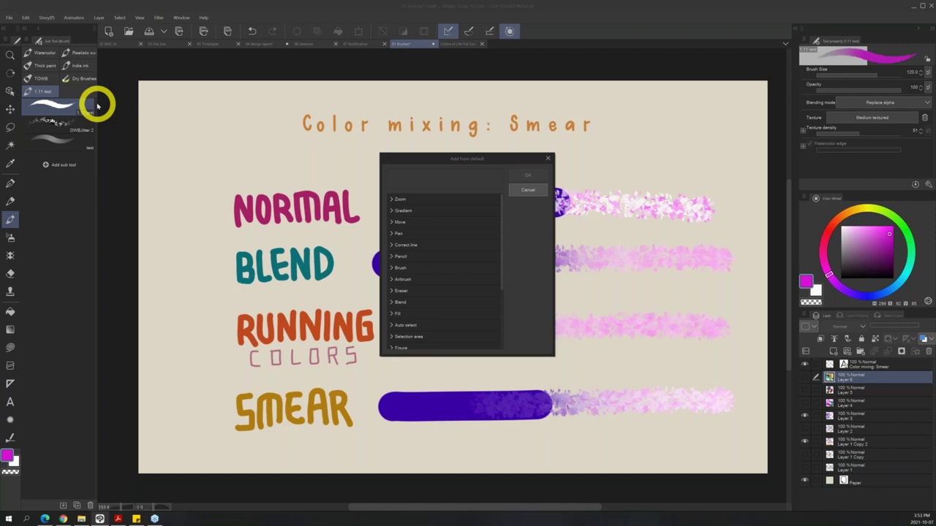
left_click(528, 190)
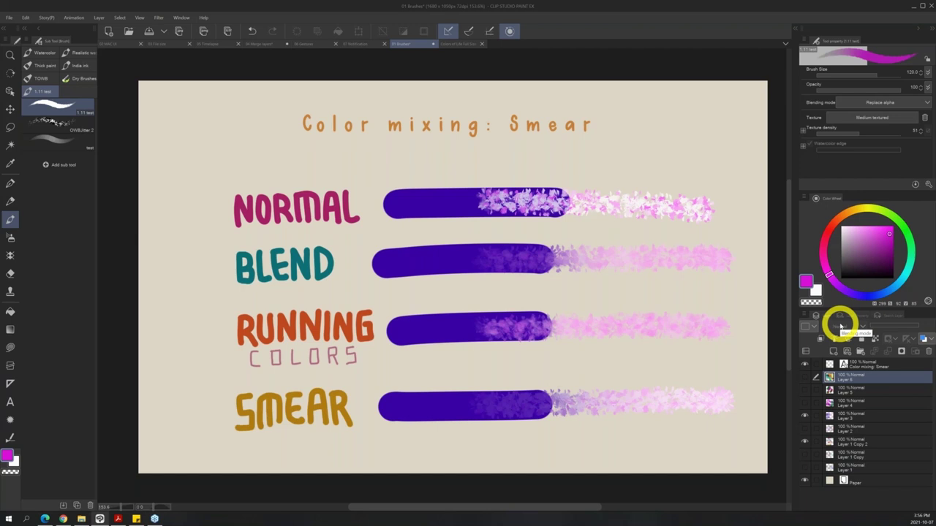
Load the Illustration workspace, importing its shortcut settings, command bar layout and unit settings.
left_click(181, 17)
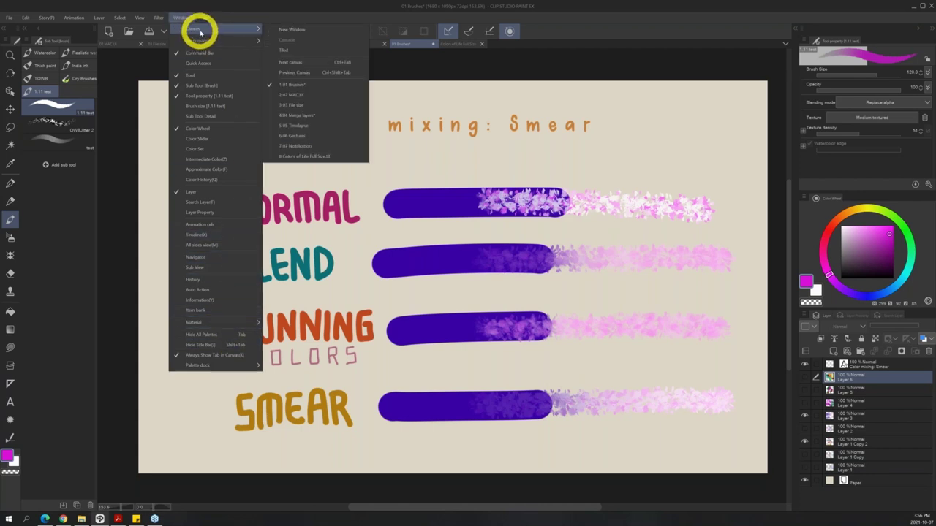
mouse_move(256, 41)
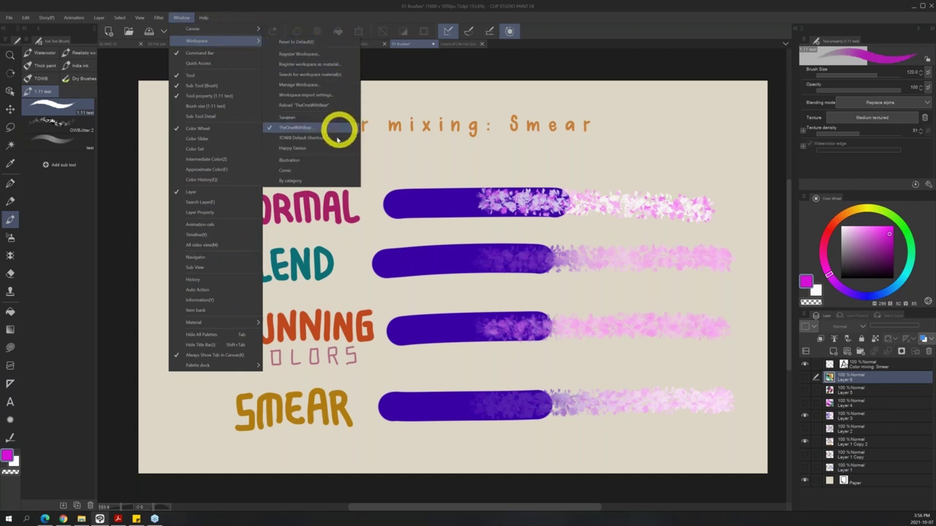
left_click(334, 161)
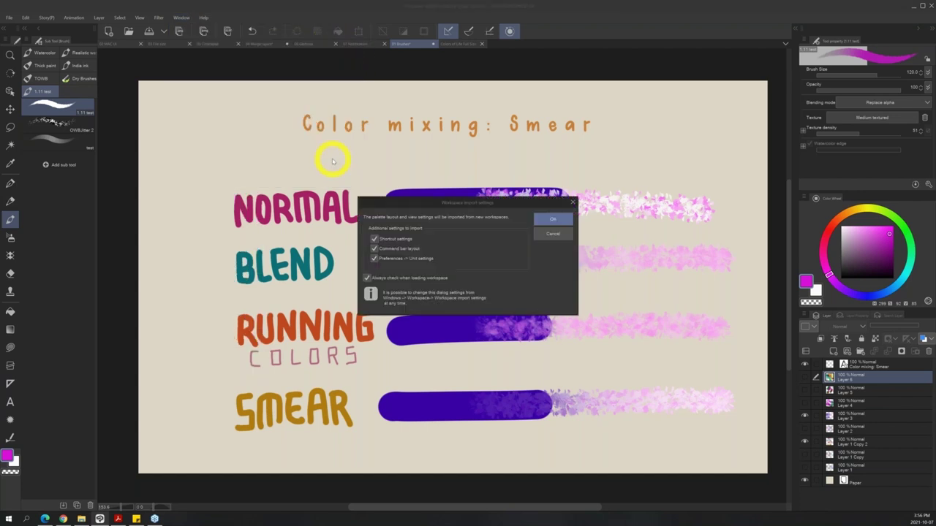
left_click(554, 218)
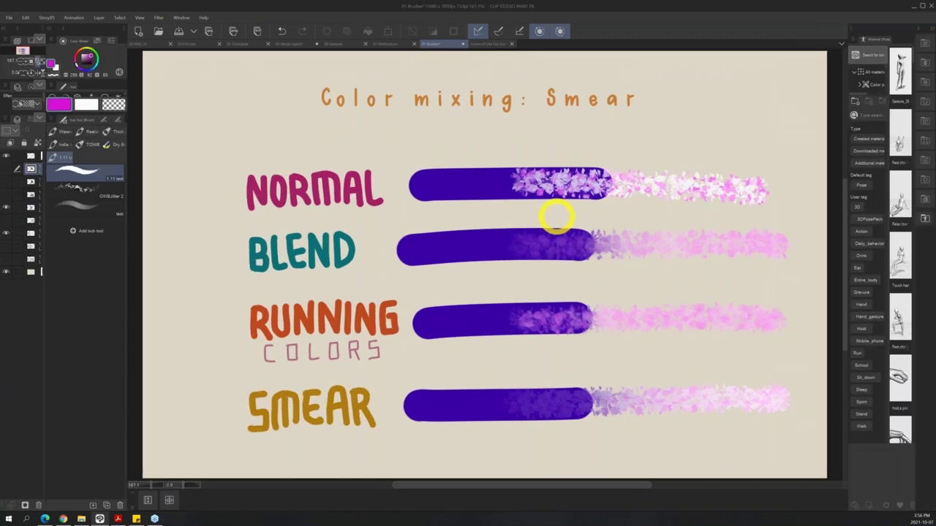
Reset the workspace to its default layout.
left_click(181, 16)
mouse_move(198, 41)
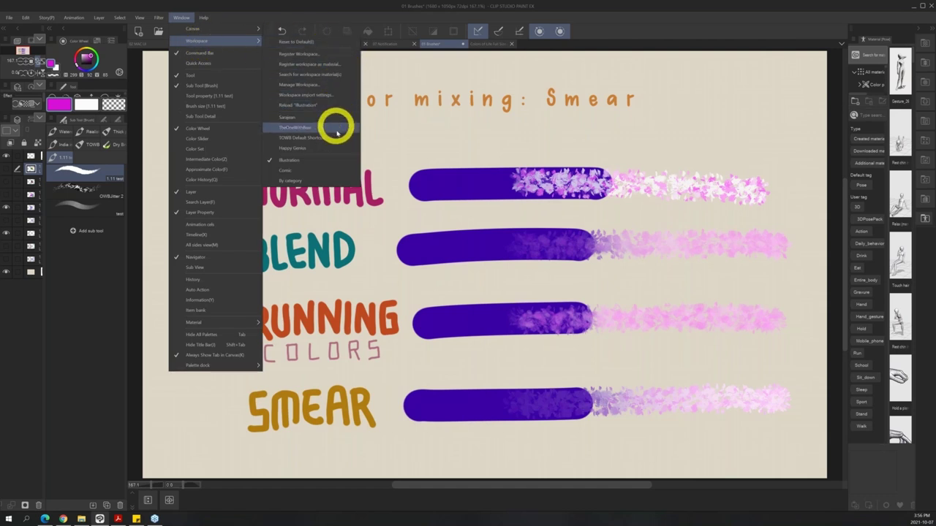
left_click(339, 42)
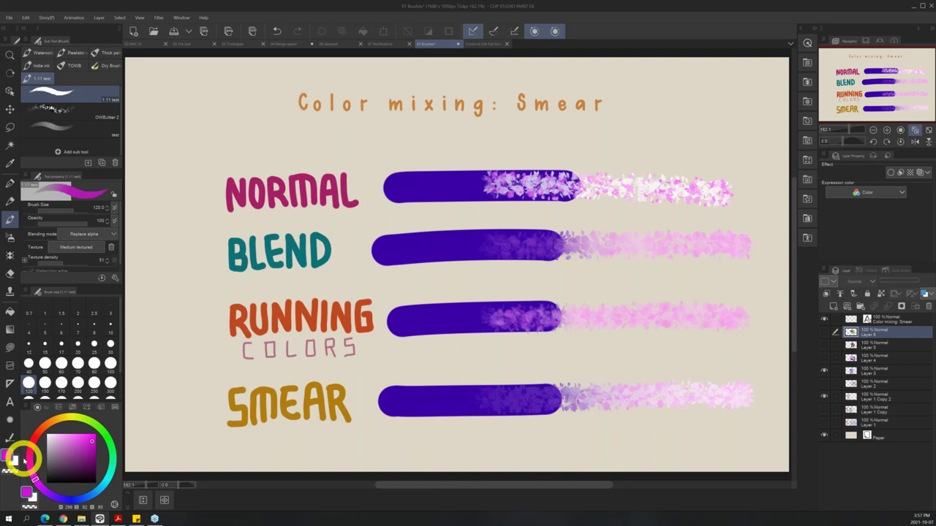
Create a new illustration canvas with the 4K preset, 3840 × 2160 px at 72 dpi, with timelapse recording enabled.
key("ctrl+n")
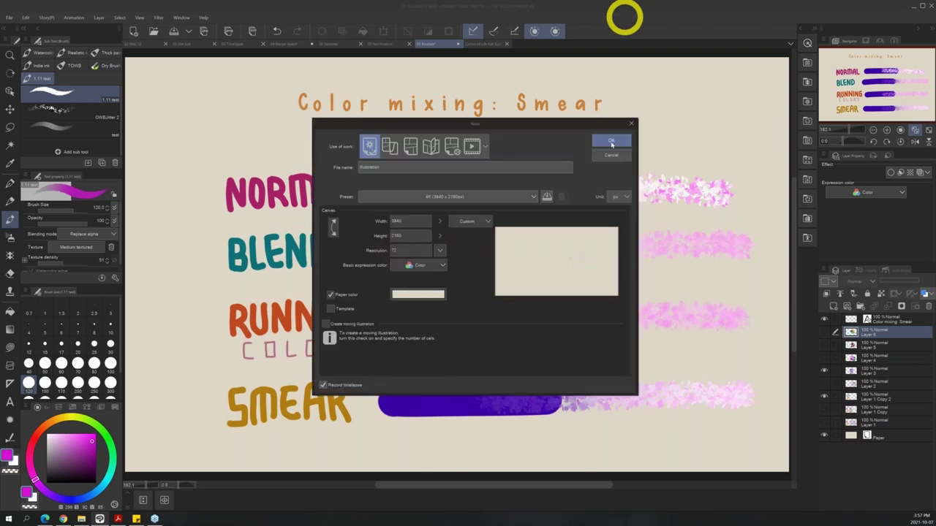
left_click(613, 141)
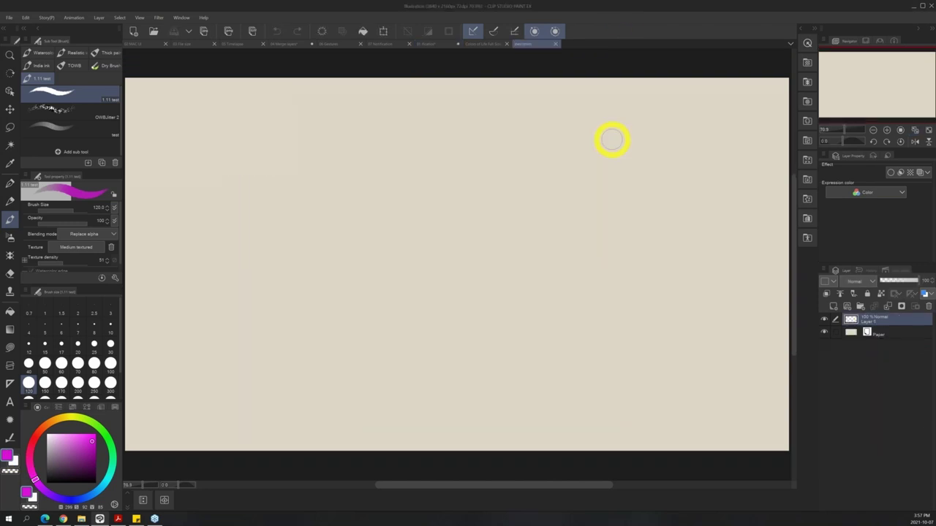
Switch to the Pen tool, return to the Brush tool and choose the Round watercolor brush from the Realistic group.
key("p")
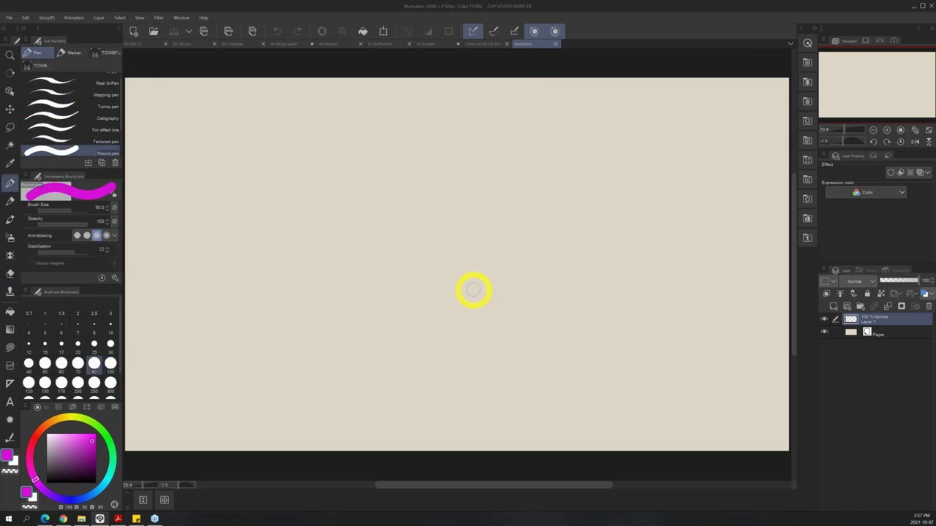
key("b")
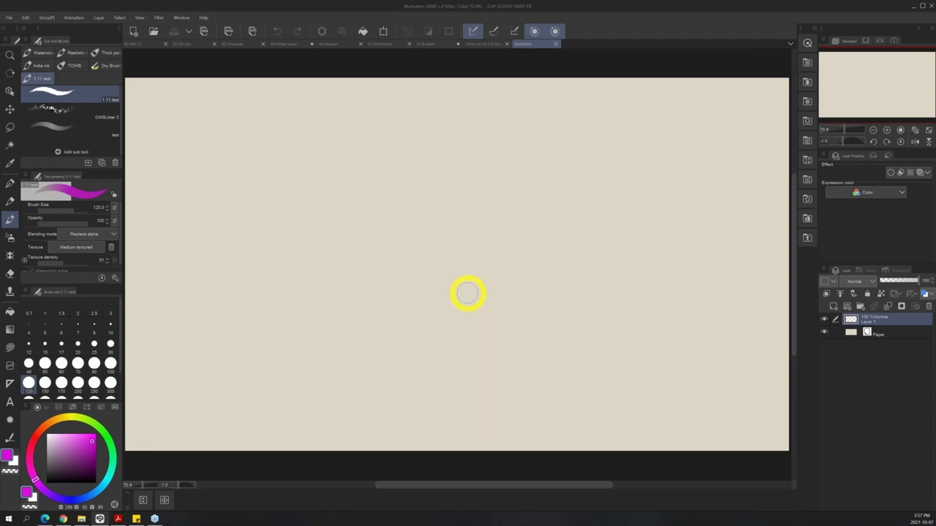
left_click(68, 54)
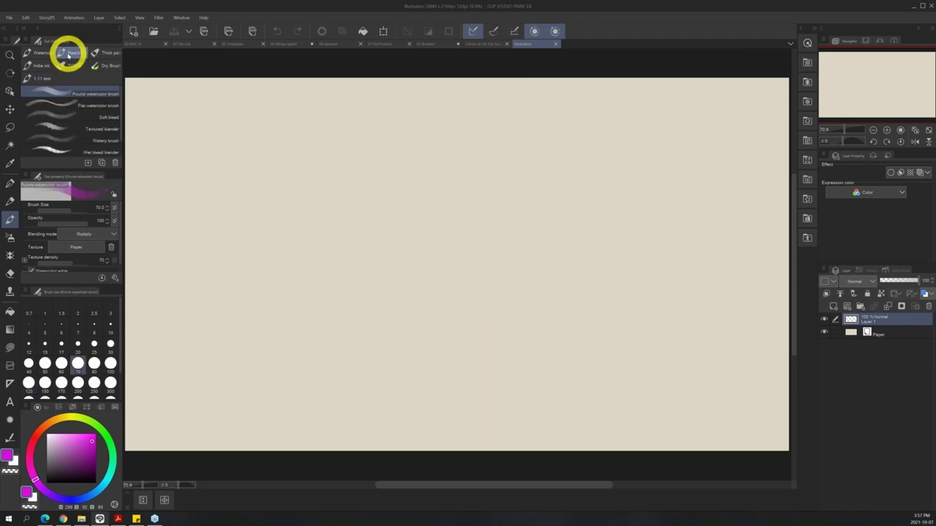
left_click(833, 305)
key("ctrl+z")
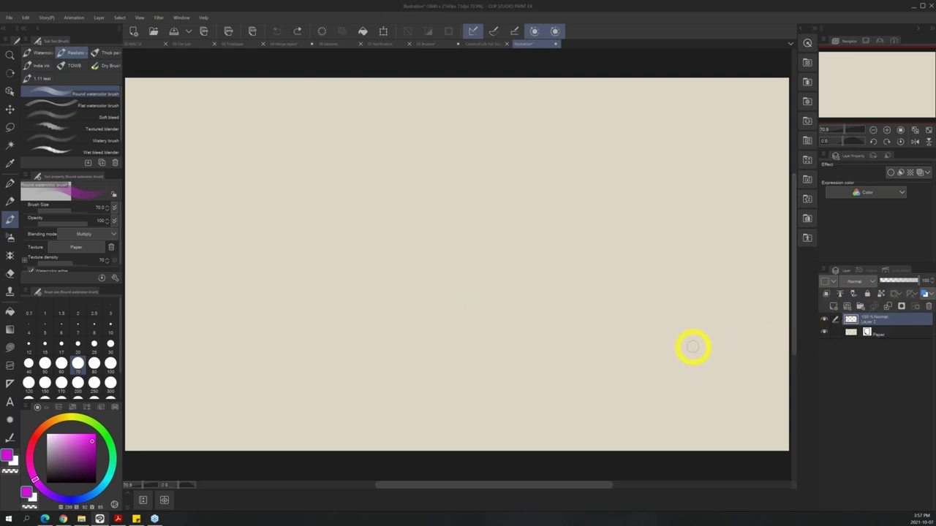
Handwrite "B → brush" in magenta across the upper part of the canvas with the Round pen at size 40.
key("p")
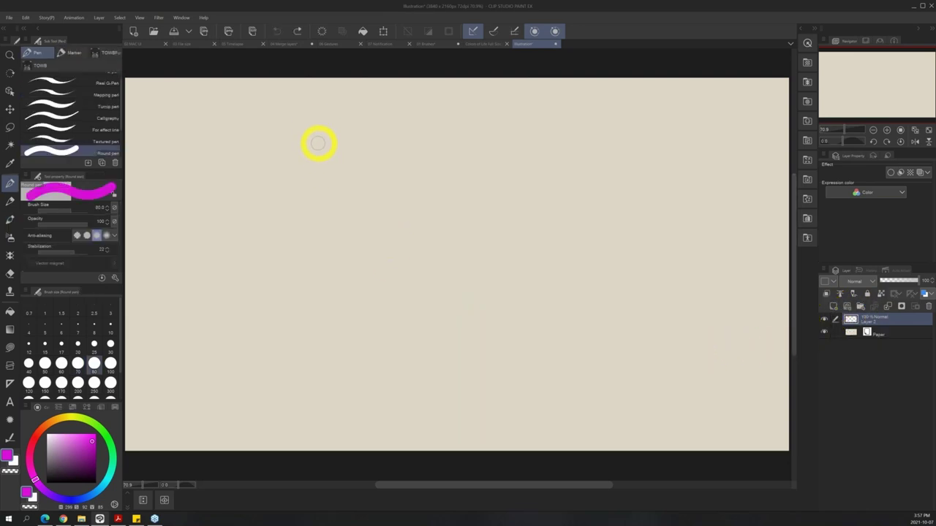
key("bracketleft")
key("bracketleft")
key("bracketleft")
key("bracketleft")
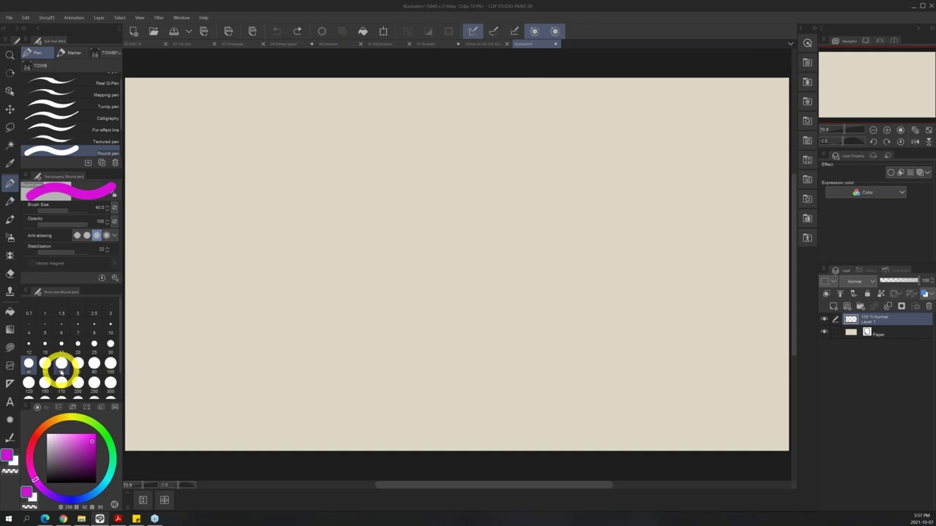
mouse_move(290, 114)
left_mouse_down()
mouse_move(290, 155)
mouse_move(305, 117)
mouse_move(304, 166)
mouse_move(292, 158)
left_mouse_up()
mouse_move(354, 145)
left_mouse_down()
mouse_move(382, 144)
mouse_move(374, 157)
left_mouse_up()
mouse_move(415, 110)
left_mouse_down()
mouse_move(417, 150)
mouse_move(463, 123)
mouse_move(513, 148)
left_mouse_up()
left_click_drag(550, 94, 548, 146)
left_click_drag(550, 135, 576, 145)
Handwrite "P → Pen" in magenta below the "B → brush" line.
mouse_move(293, 195)
left_mouse_down()
mouse_move(297, 253)
mouse_move(294, 226)
left_mouse_up()
left_click_drag(352, 226, 403, 225)
mouse_move(379, 210)
left_mouse_down()
mouse_move(405, 217)
mouse_move(382, 241)
left_mouse_up()
left_click_drag(440, 192, 445, 251)
mouse_move(438, 192)
left_mouse_down()
mouse_move(463, 195)
mouse_move(442, 210)
mouse_move(497, 241)
left_mouse_up()
mouse_move(520, 203)
left_mouse_down()
mouse_move(537, 202)
mouse_move(550, 245)
left_mouse_up()
Handwrite "E → eraser" in magenta as the third line, below "P → Pen", redoing a misdrawn stroke.
left_click_drag(293, 300, 336, 353)
mouse_move(299, 327)
left_mouse_down()
mouse_move(338, 323)
mouse_move(426, 317)
left_mouse_up()
left_click_drag(411, 306, 407, 336)
mouse_move(456, 298)
left_mouse_down()
mouse_move(464, 331)
mouse_move(449, 318)
mouse_move(479, 331)
left_mouse_up()
key("ctrl+z")
mouse_move(491, 299)
left_mouse_down()
mouse_move(538, 299)
mouse_move(556, 321)
left_mouse_up()
left_click_drag(585, 281, 560, 333)
mouse_move(597, 294)
left_mouse_down()
mouse_move(611, 281)
mouse_move(631, 313)
left_mouse_up()
left_click_drag(636, 278, 674, 270)
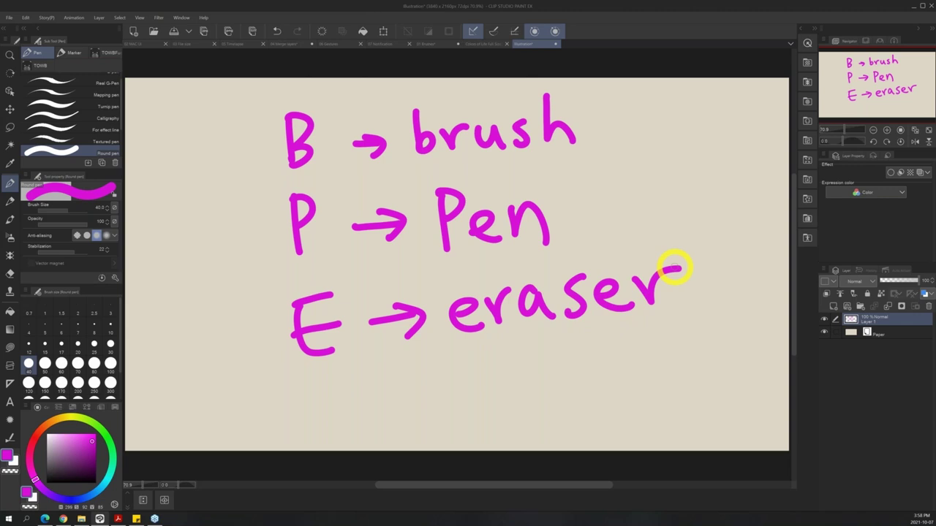
Switch to the Brush tool with the Round watercolor brush to demonstrate the first listed tool shortcut.
key("b")
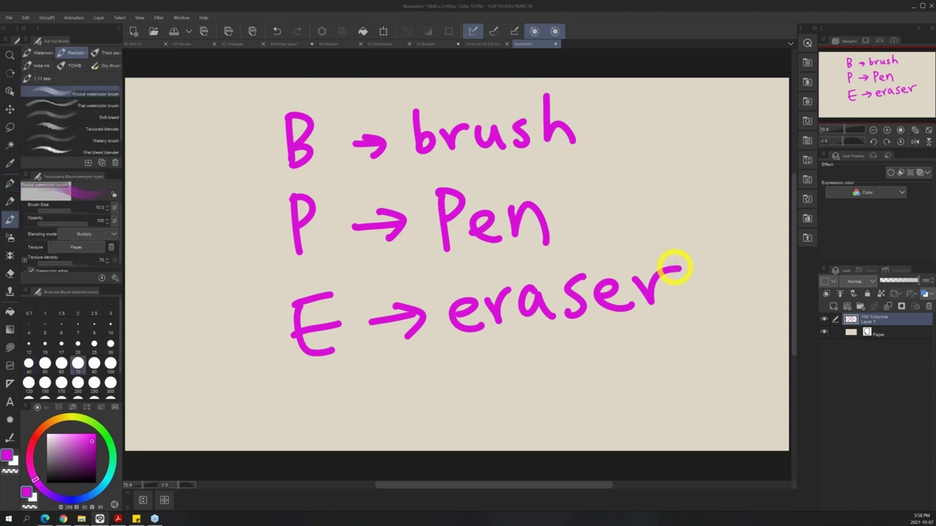